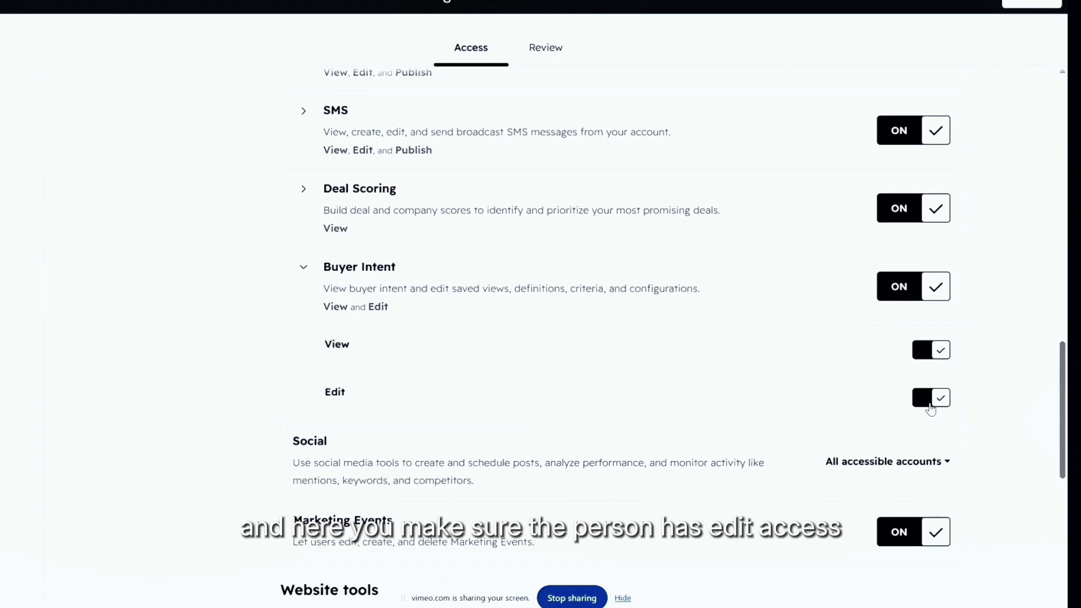
# Step: Toggle Buyer Intent Edit access off and back on, then save the user's permissions
pyautogui.click(927, 404)
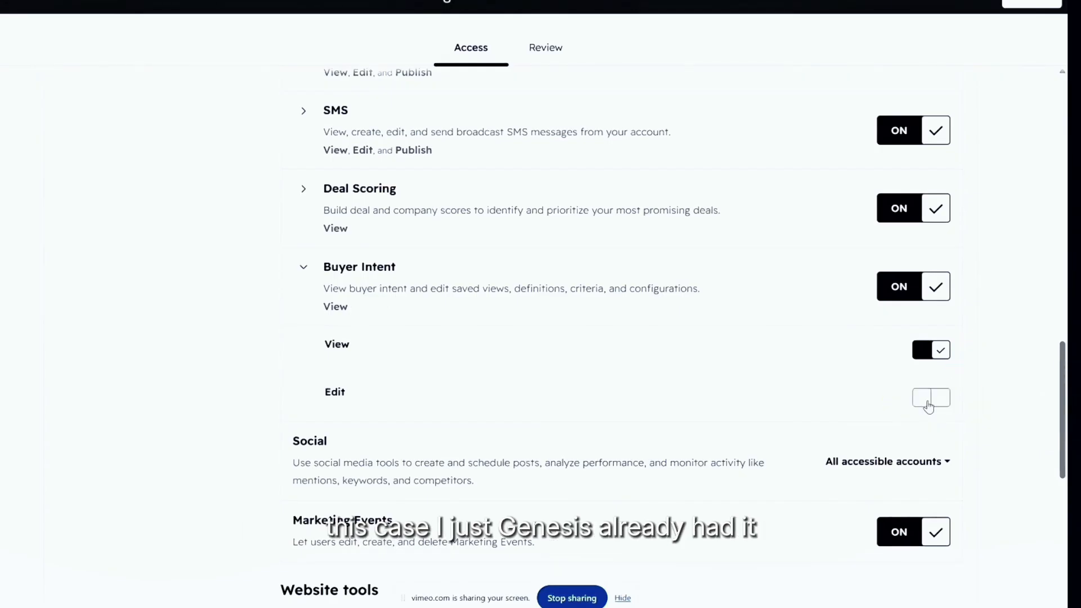
pyautogui.click(927, 404)
pyautogui.click(1036, 5)
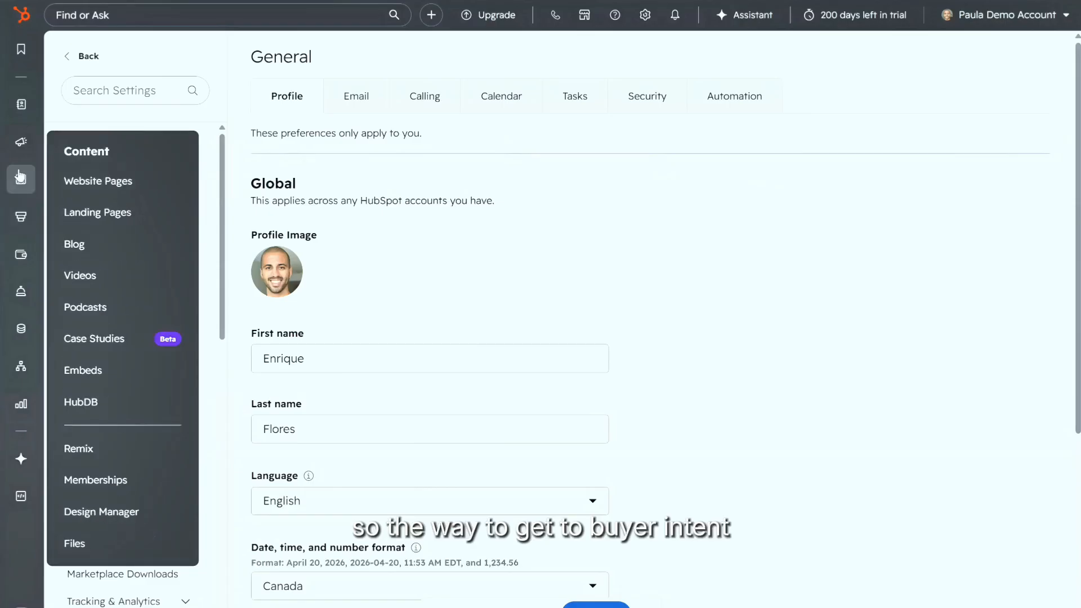
# Step: Open Buyer Intent's Overview: 120 companies with research intent, 4 visitor intent, 0 converted
pyautogui.moveTo(20, 142)
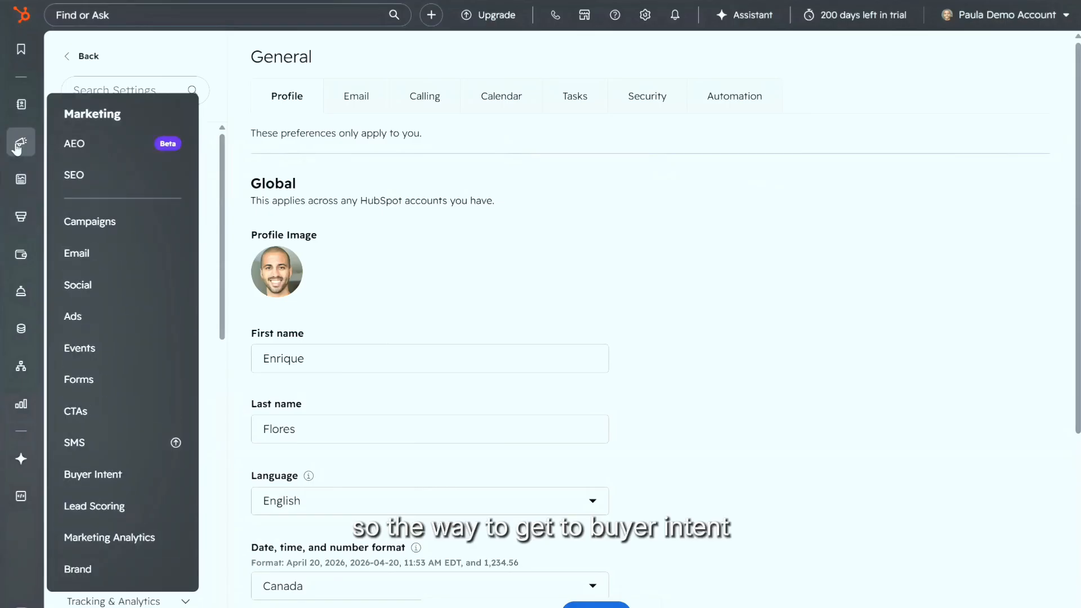
pyautogui.click(106, 475)
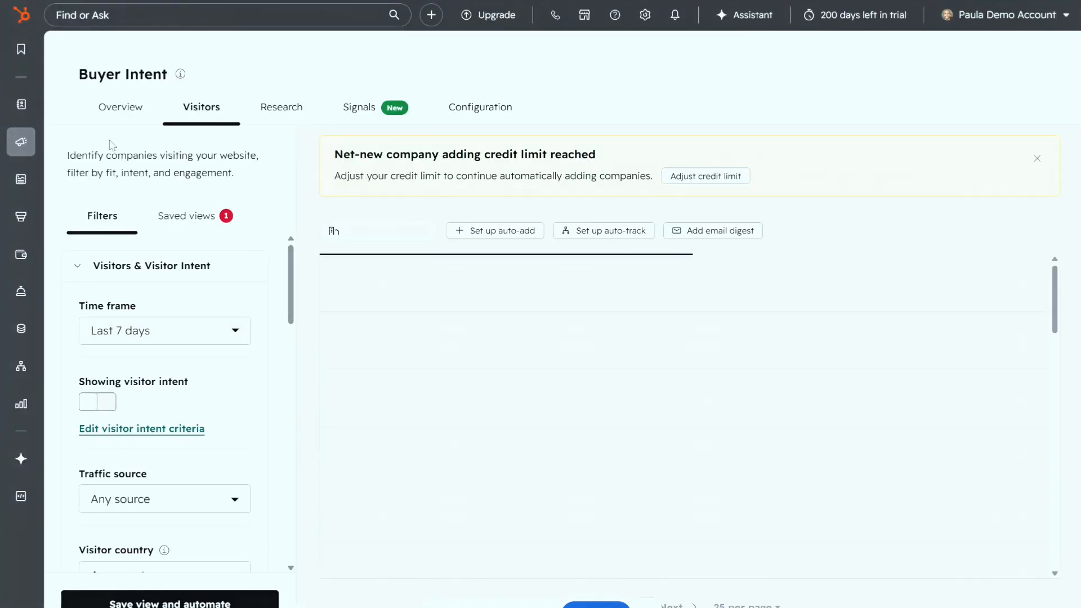
pyautogui.click(107, 108)
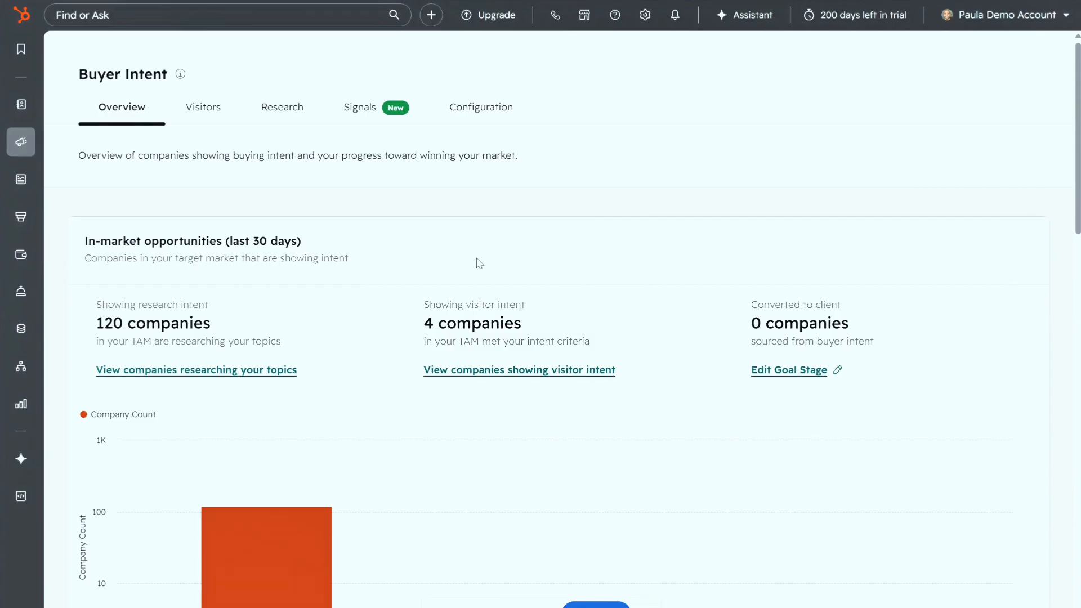
pyautogui.scroll(-2, 478, 260)
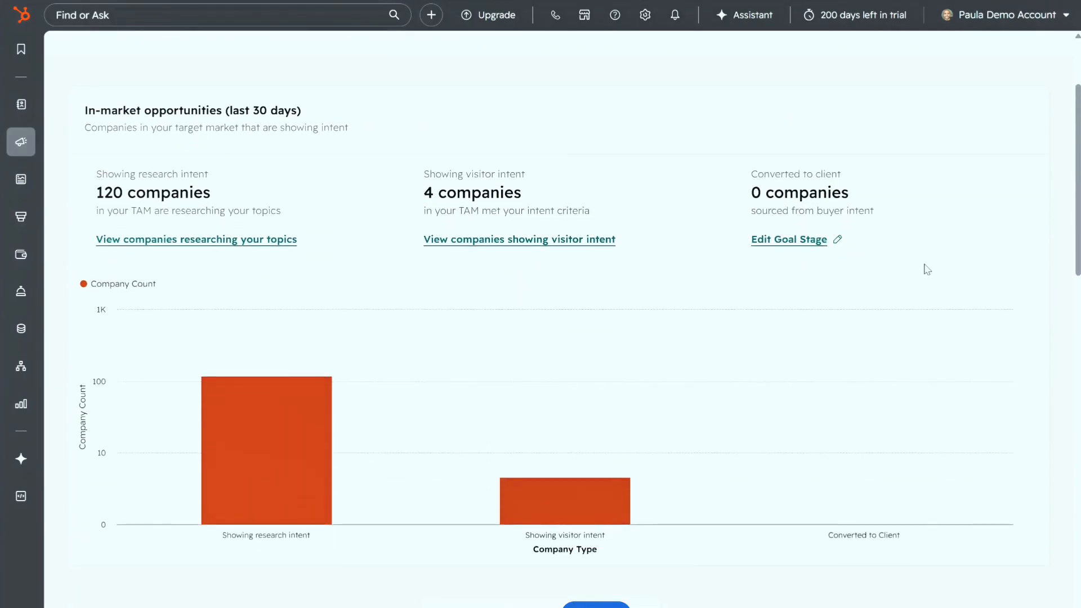
pyautogui.scroll(2, 867, 270)
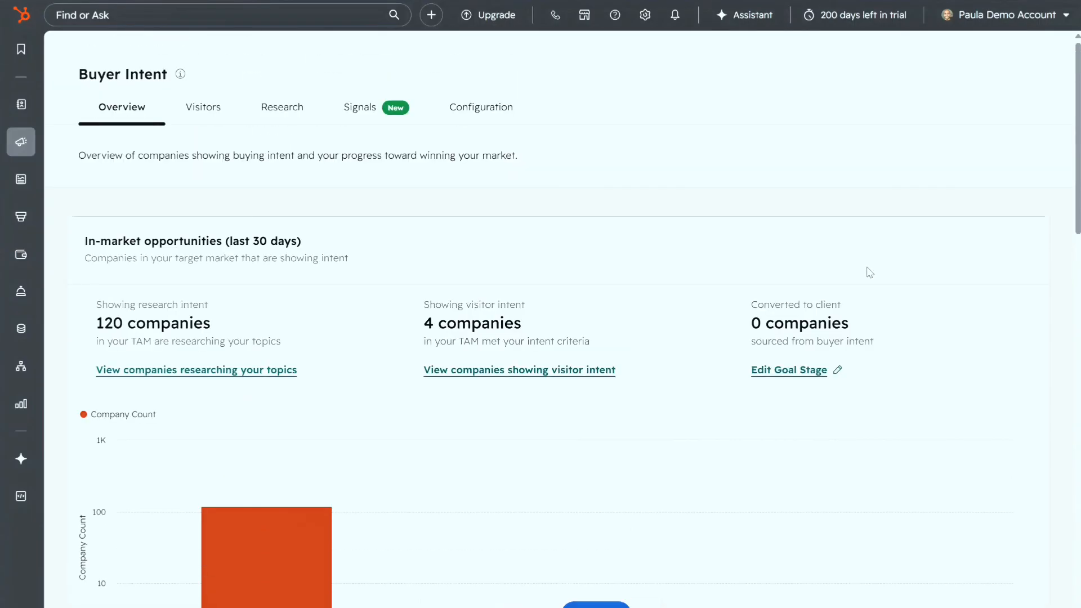
pyautogui.scroll(-3, 875, 296)
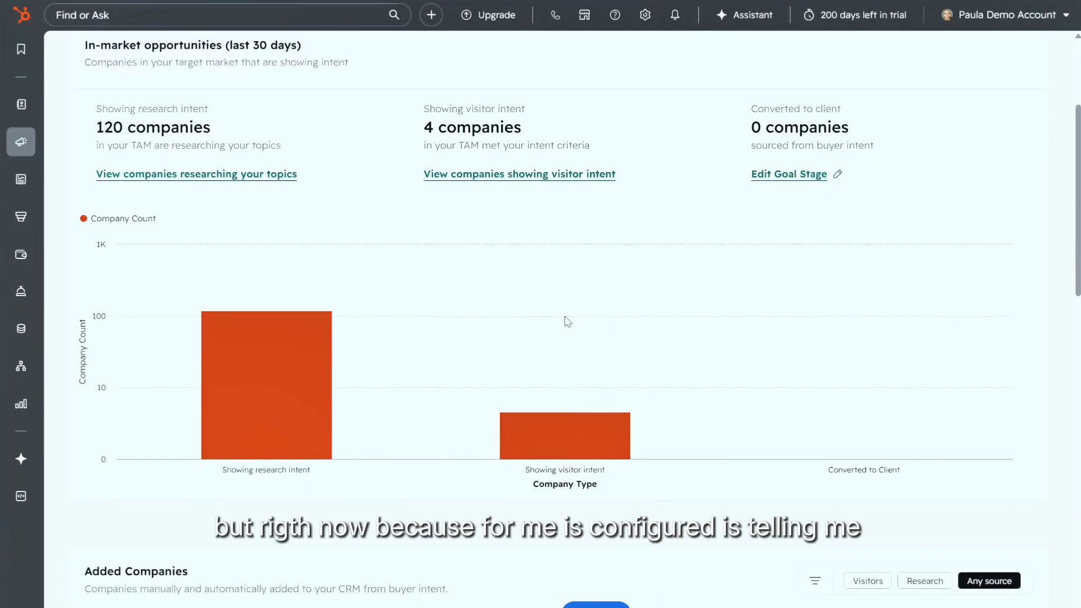
pyautogui.moveTo(284, 350)
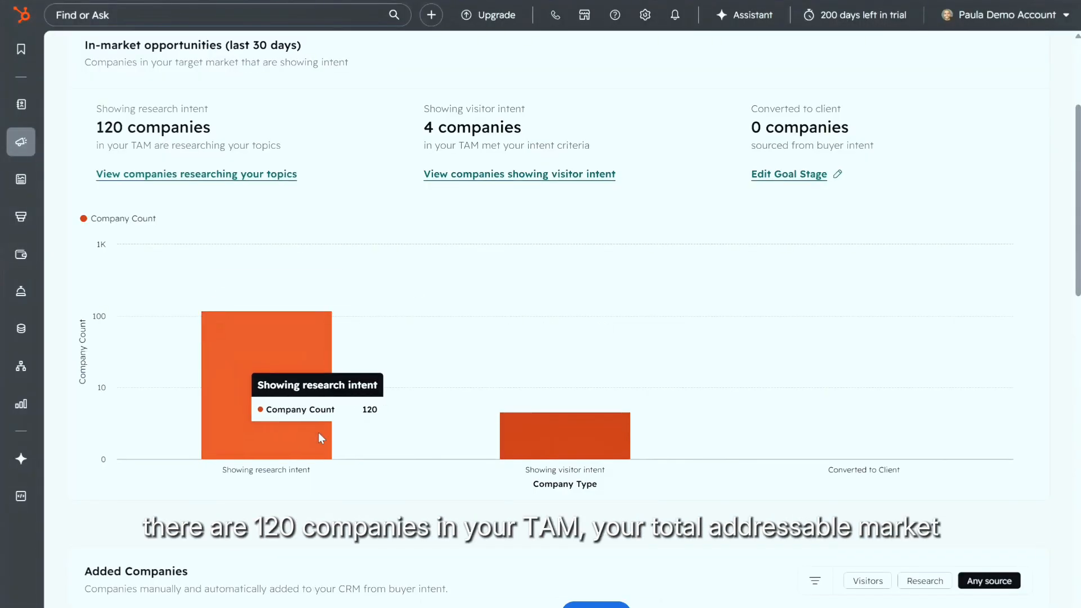
pyautogui.scroll(1, 363, 271)
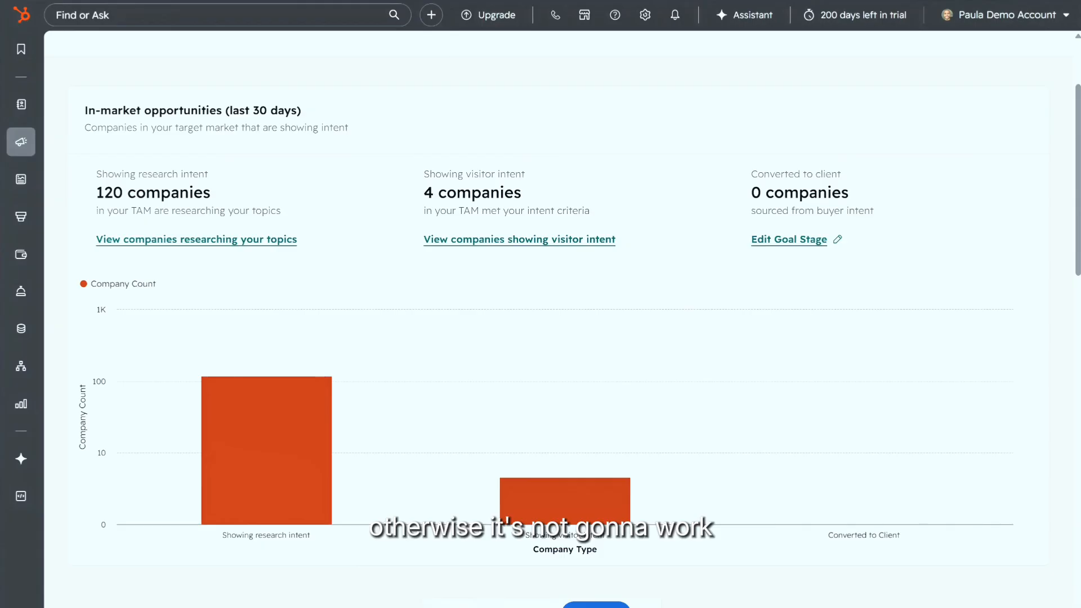
# Step: Scroll through the Overview's Added Companies and Popular automations sections
pyautogui.scroll(-8, 391, 299)
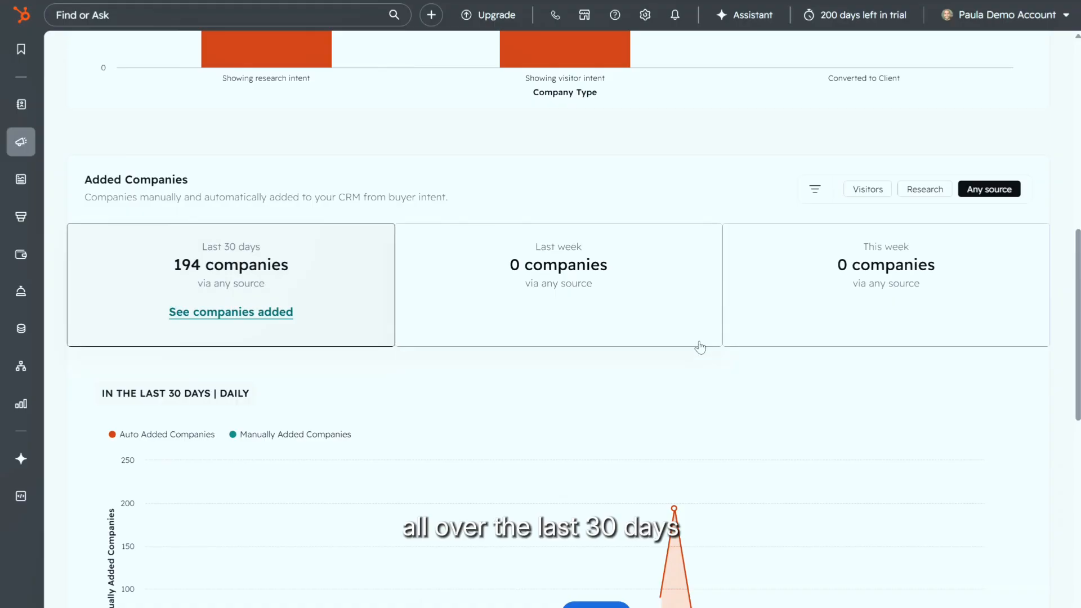
pyautogui.scroll(-9, 700, 347)
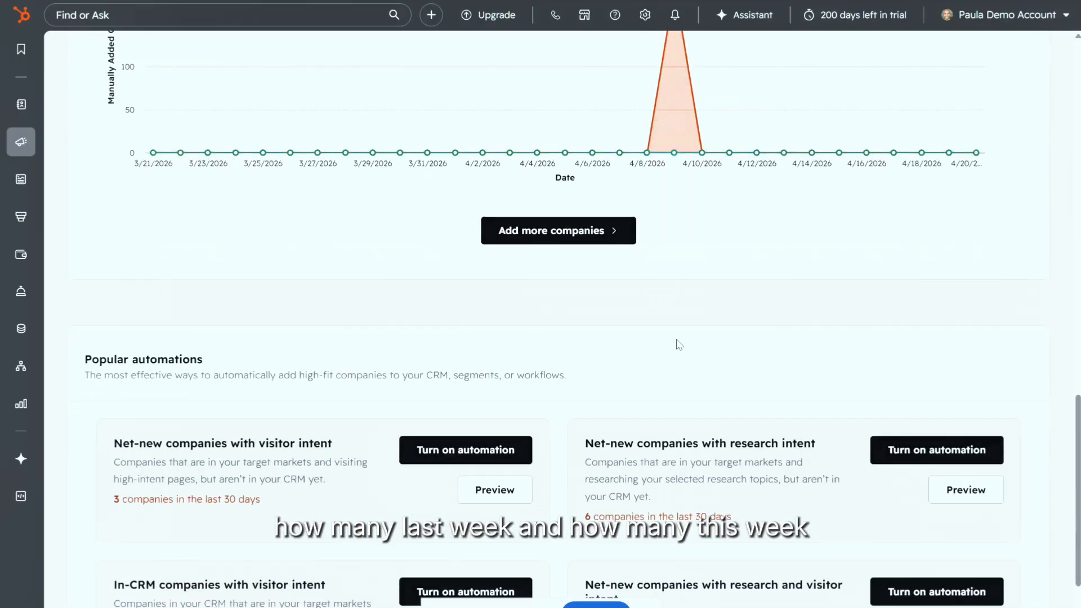
pyautogui.scroll(15, 678, 344)
pyautogui.scroll(-17, 676, 342)
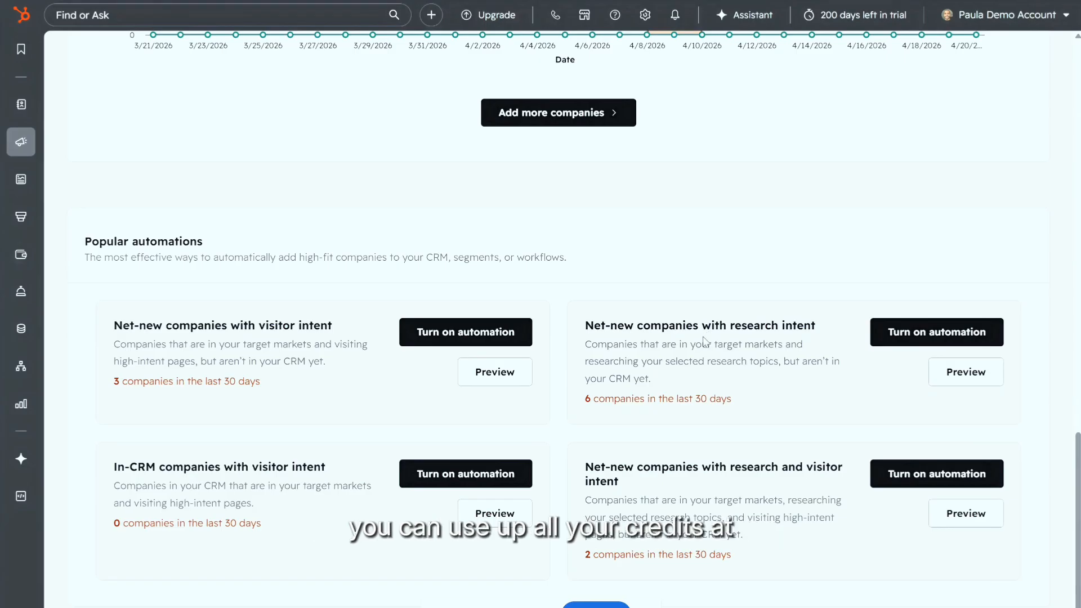
pyautogui.scroll(15, 693, 338)
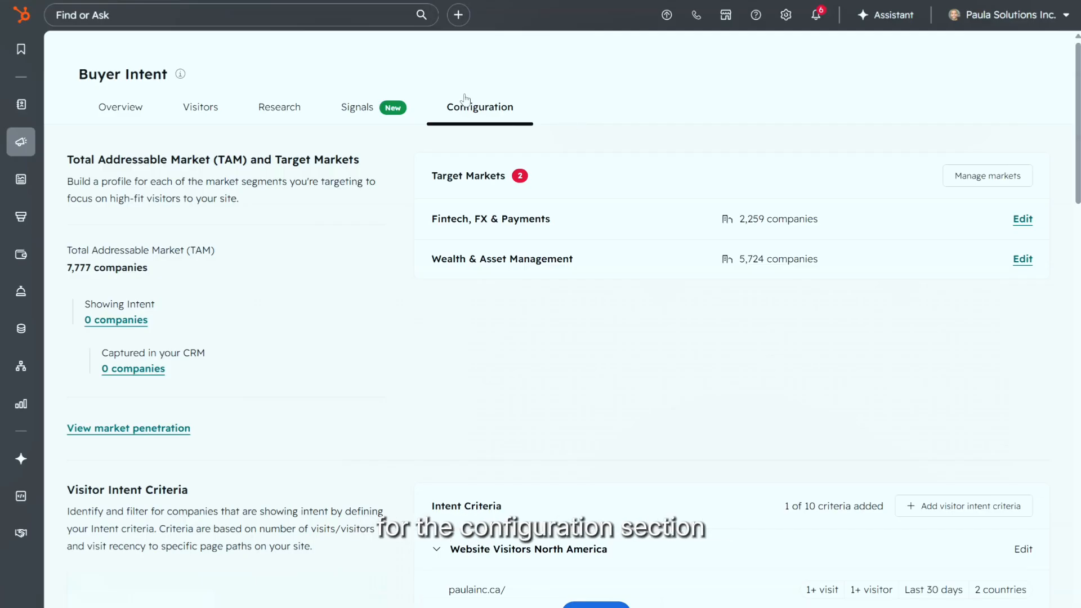
pyautogui.scroll(-1, 585, 214)
pyautogui.scroll(1, 583, 218)
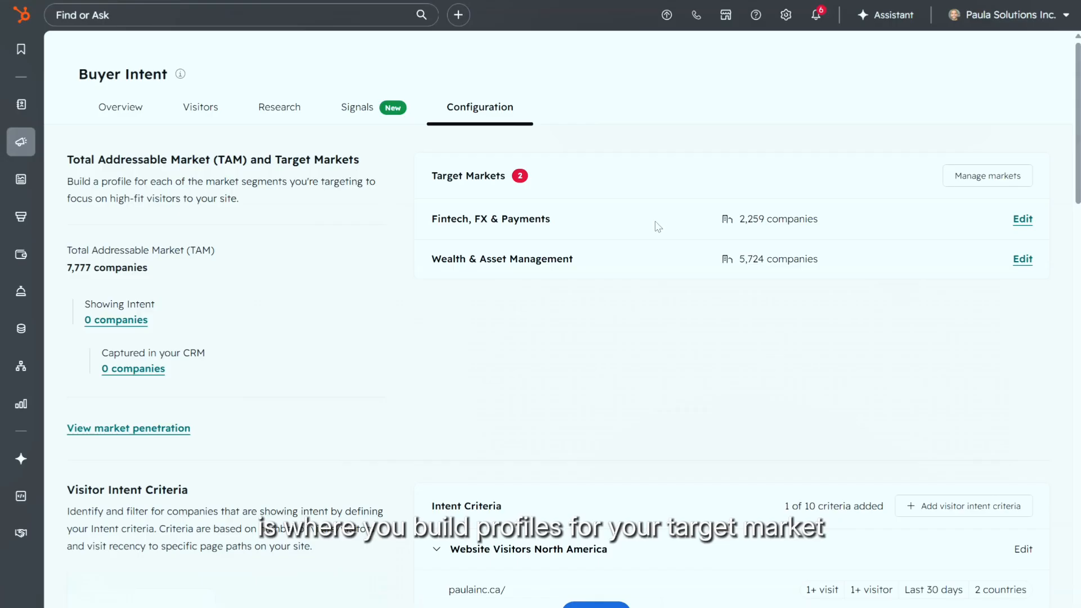
# Step: In Manage markets, start a new market, then cancel without creating it
pyautogui.click(974, 180)
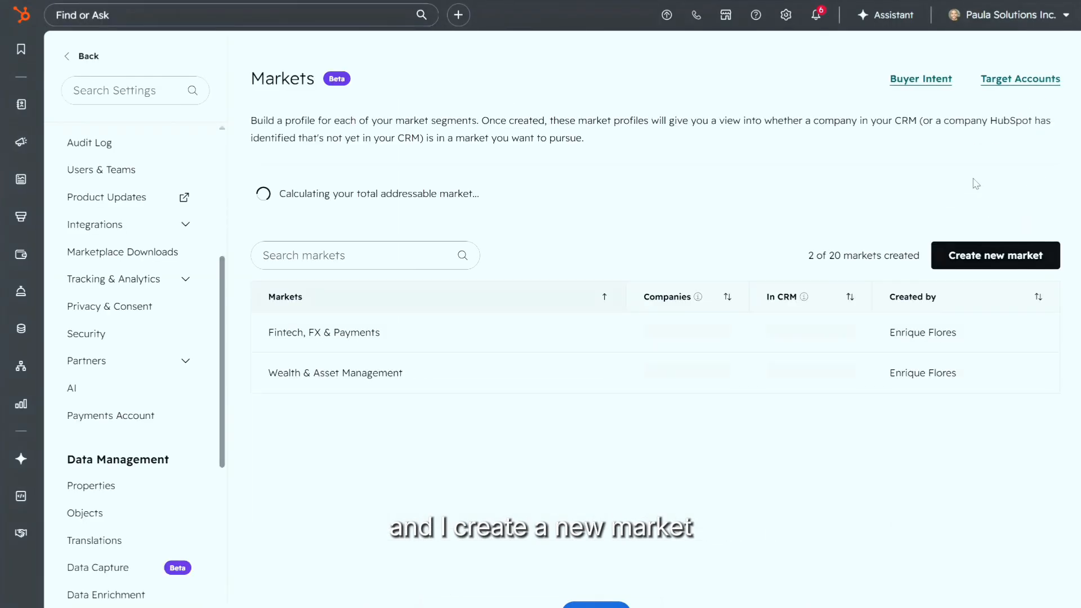
pyautogui.click(976, 258)
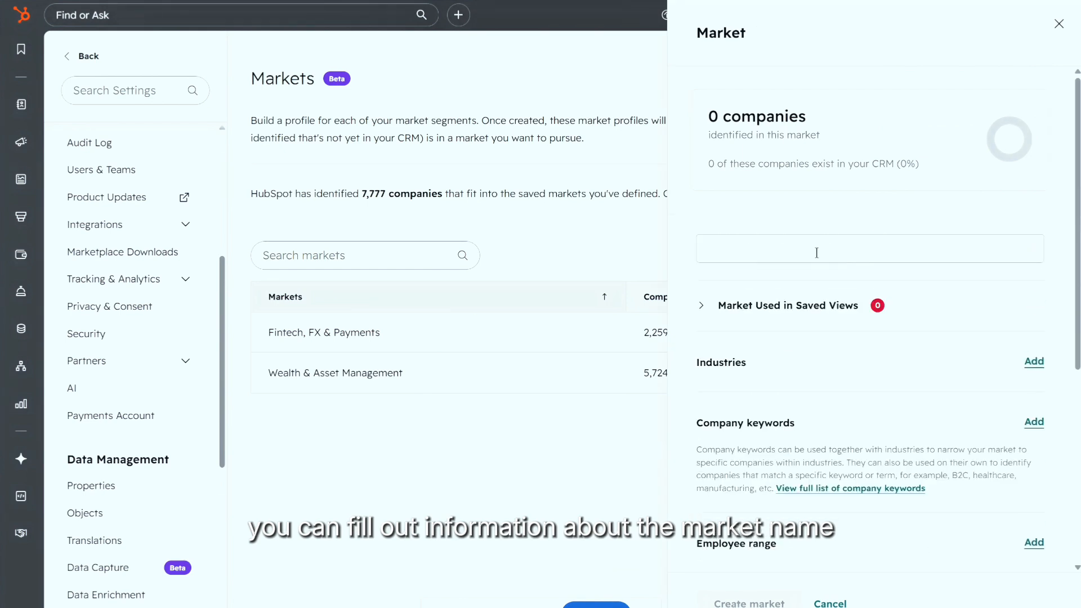
pyautogui.scroll(-2, 825, 304)
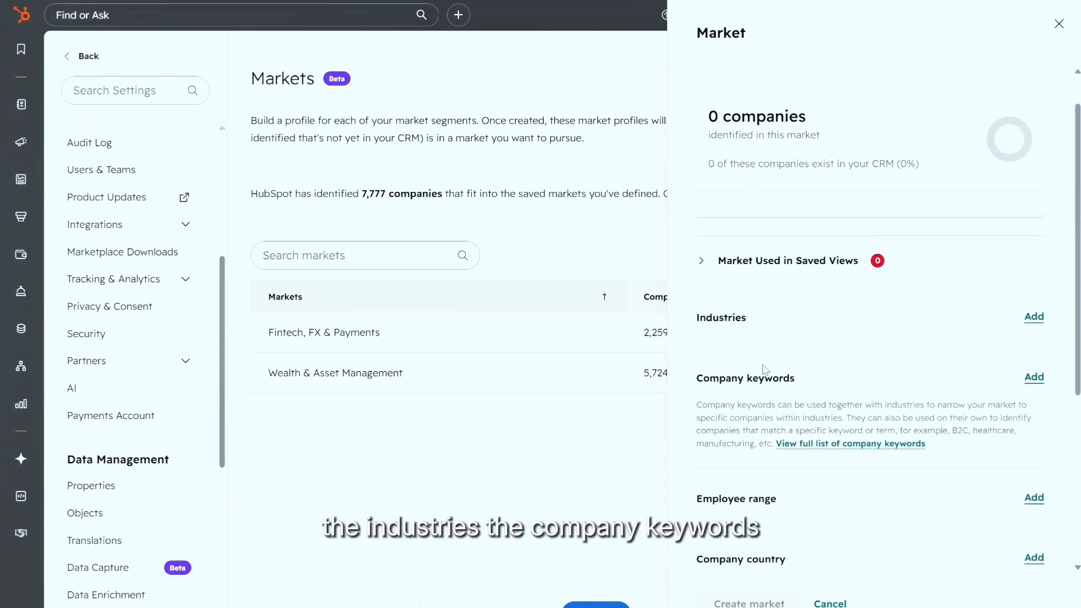
pyautogui.click(1058, 23)
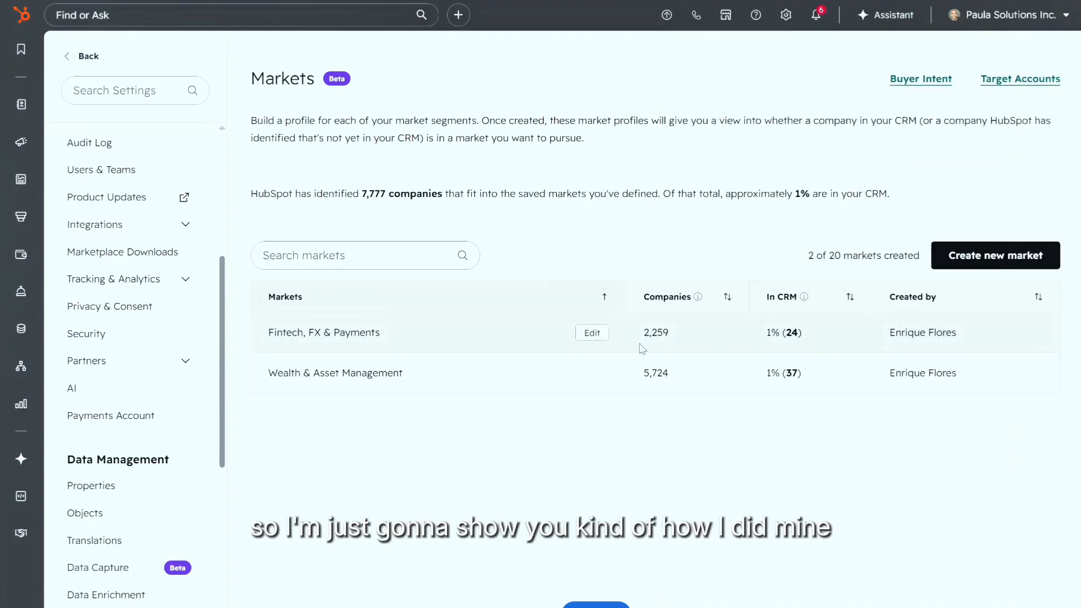
# Step: Review the Fintech, FX & Payments market definition: 2,259 companies, 24 in the CRM
pyautogui.click(593, 333)
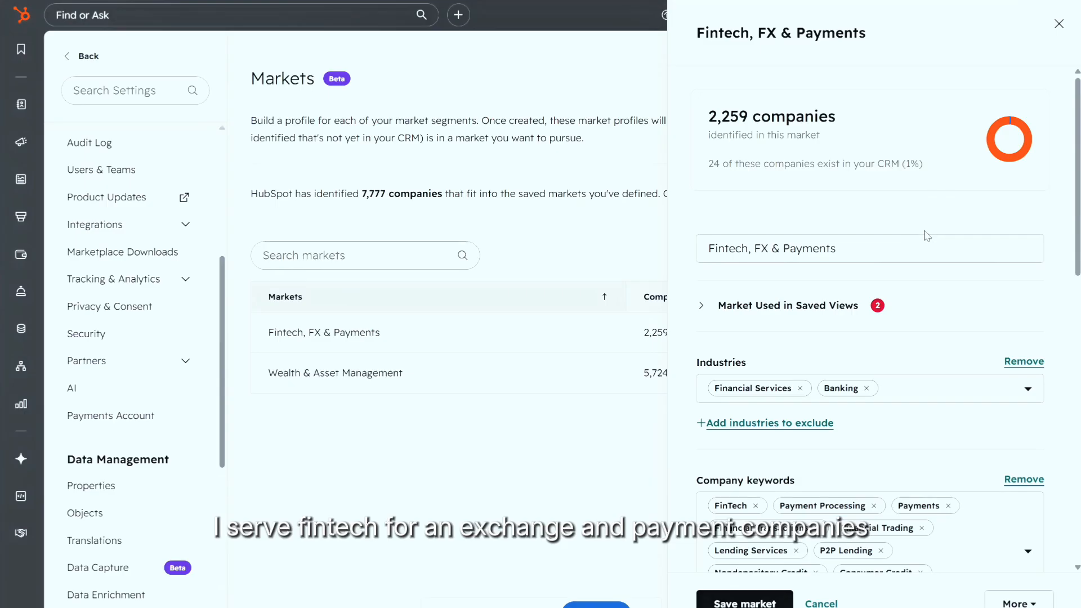
pyautogui.scroll(-4, 917, 232)
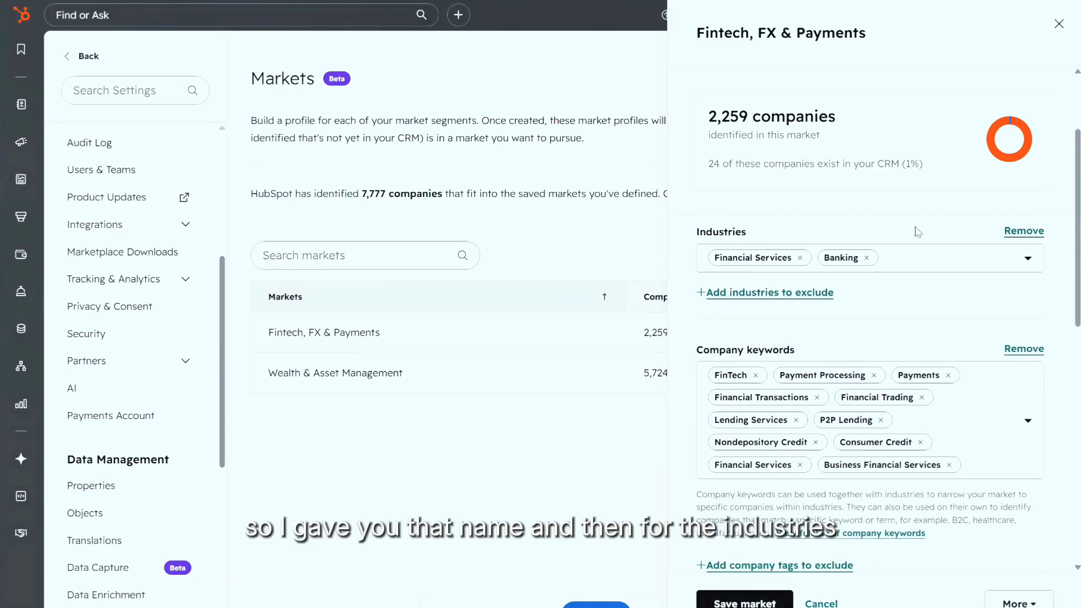
pyautogui.scroll(4, 918, 232)
pyautogui.scroll(-4, 836, 249)
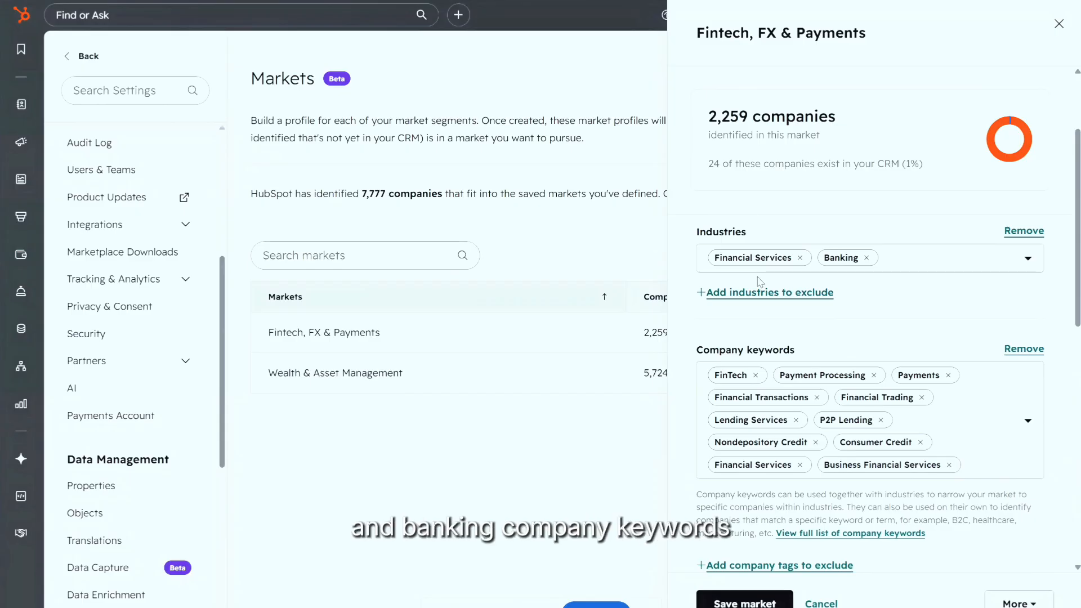
pyautogui.scroll(-4, 911, 304)
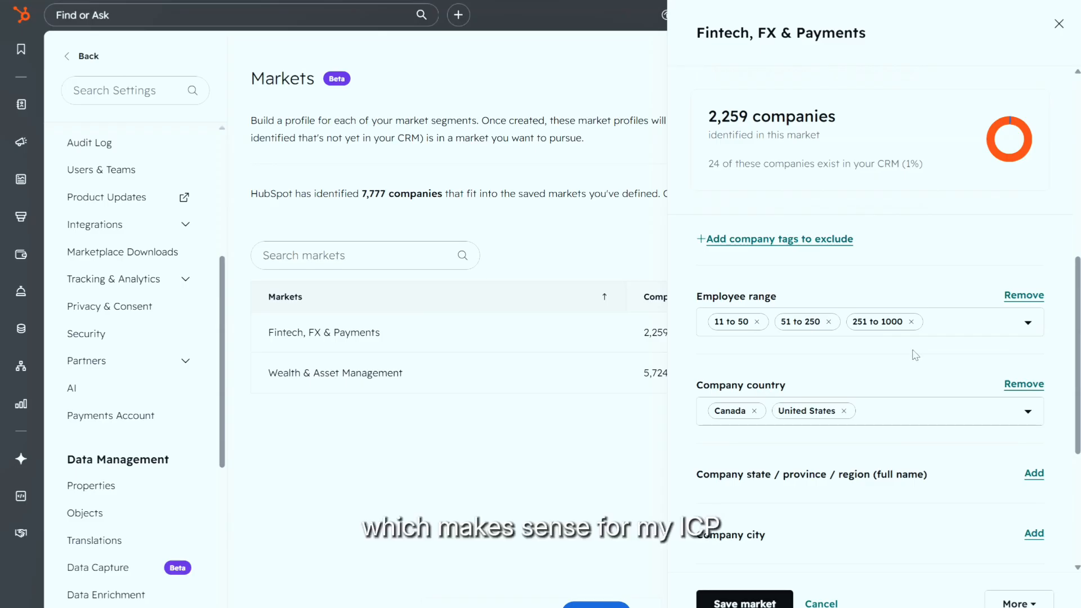
pyautogui.scroll(-2, 913, 348)
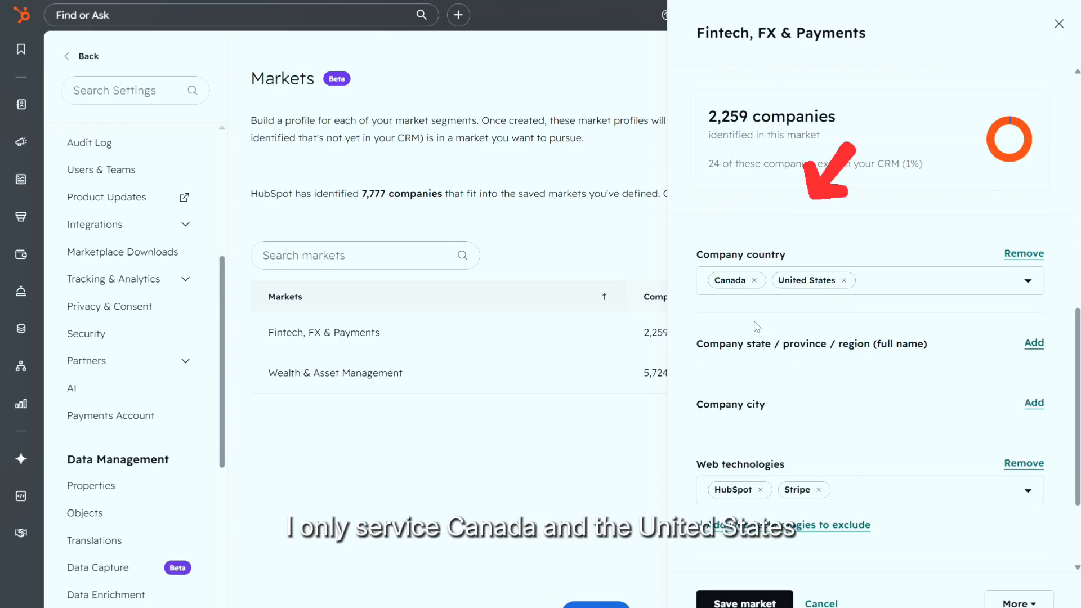
pyautogui.scroll(-2, 755, 330)
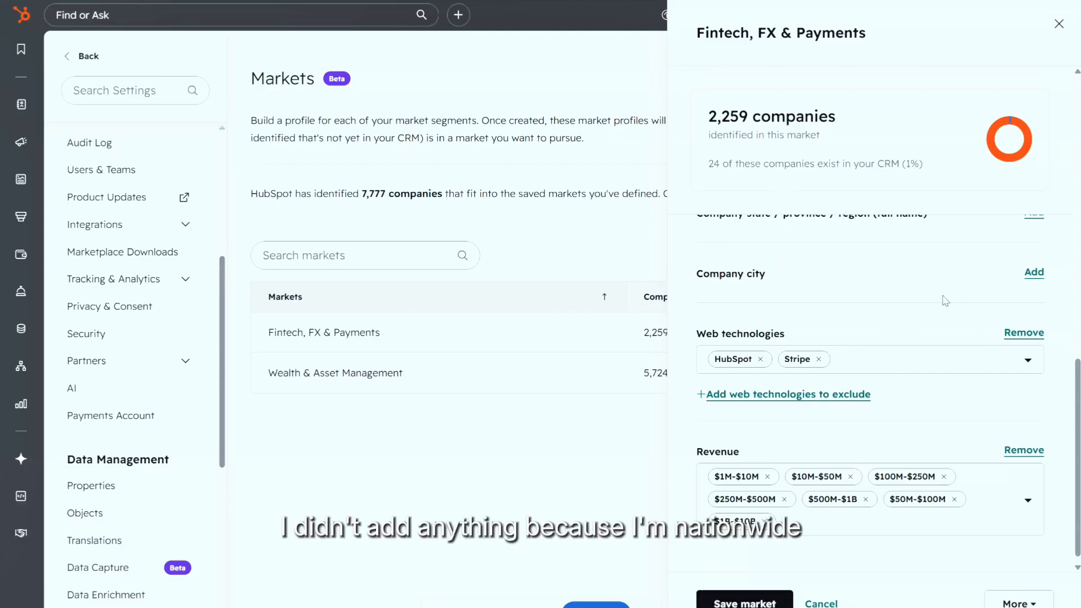
pyautogui.scroll(-1, 892, 333)
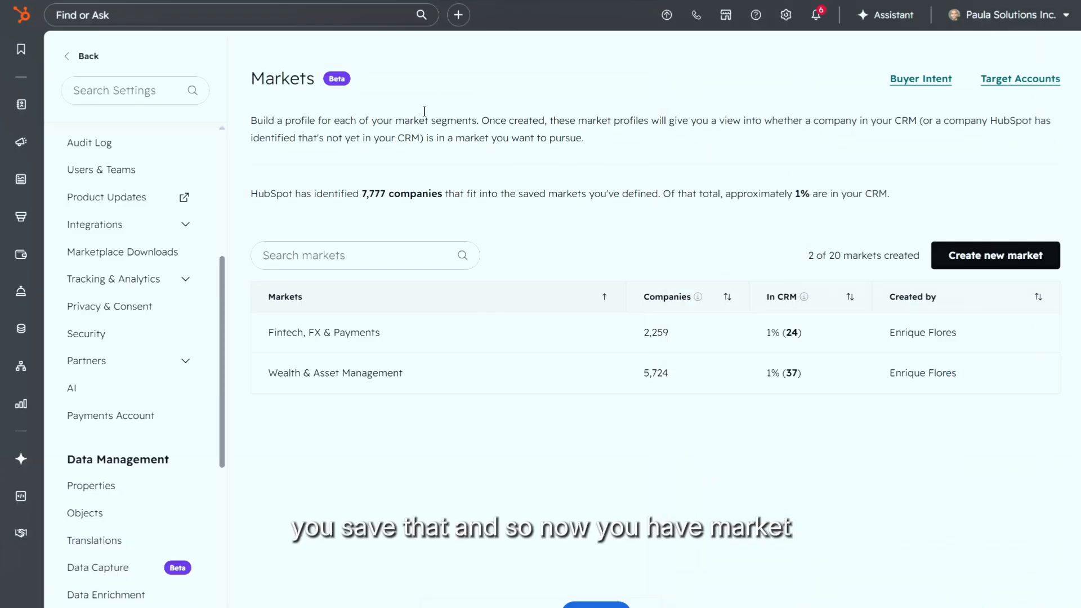
pyautogui.hotkey('alt', 'Left')
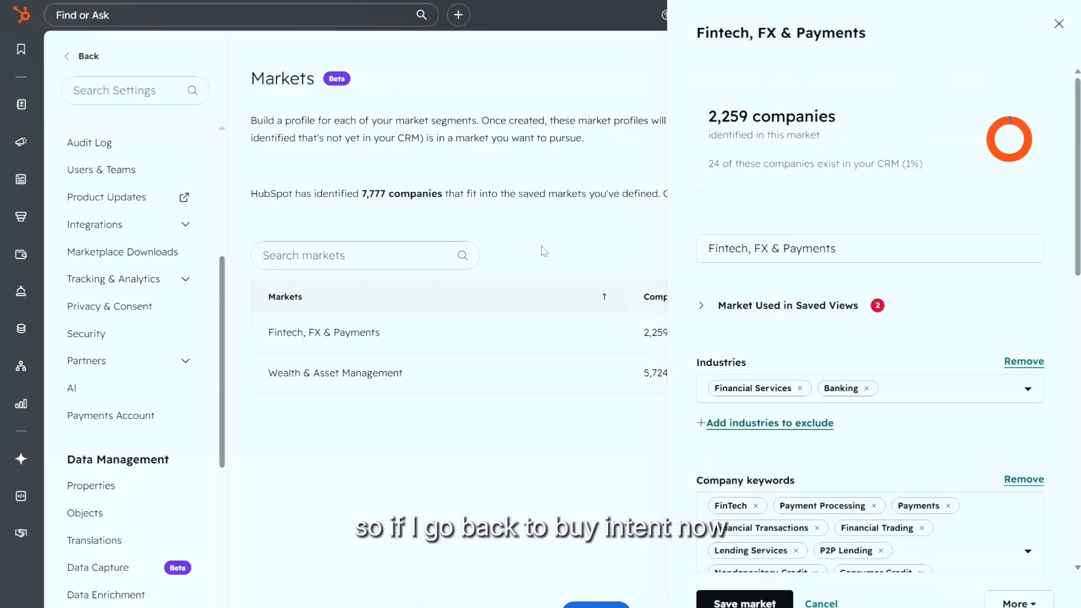
# Step: Close the Fintech market panel and return to the Buyer Intent Configuration tab
pyautogui.click(1059, 23)
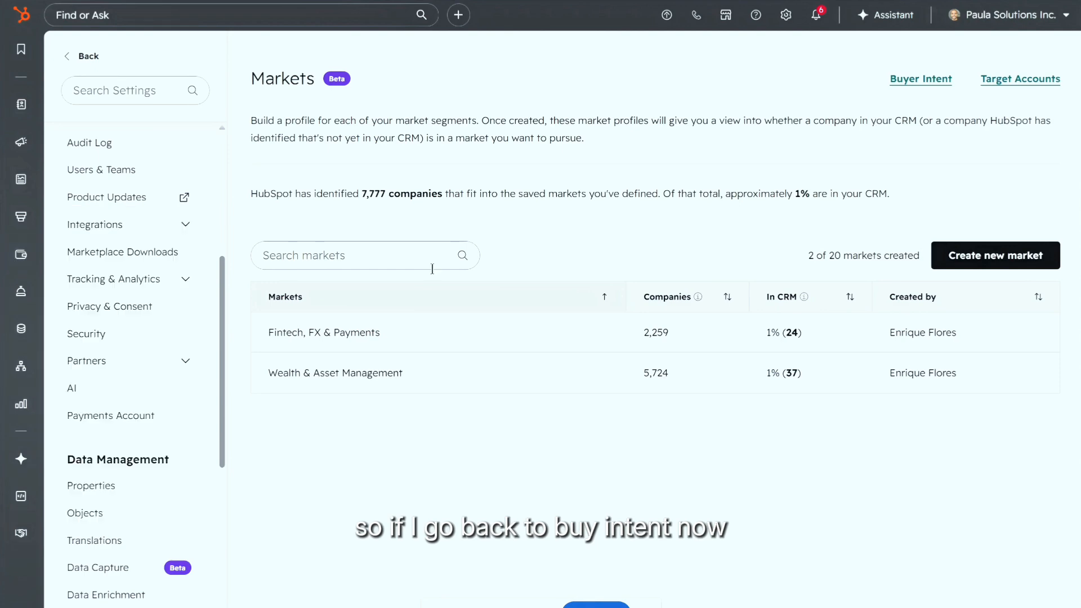
pyautogui.click(937, 79)
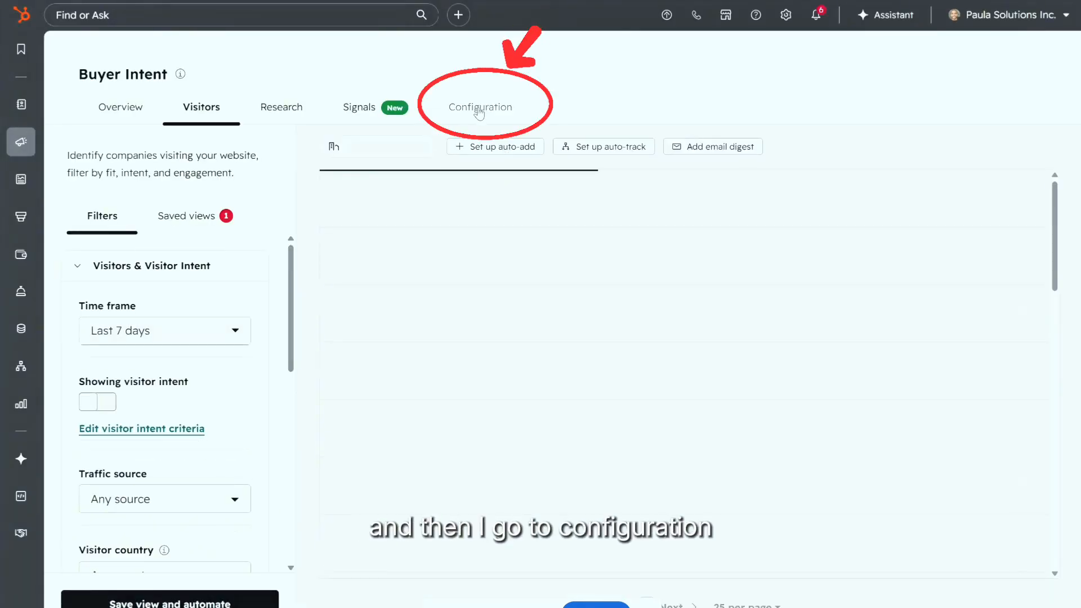
pyautogui.click(483, 105)
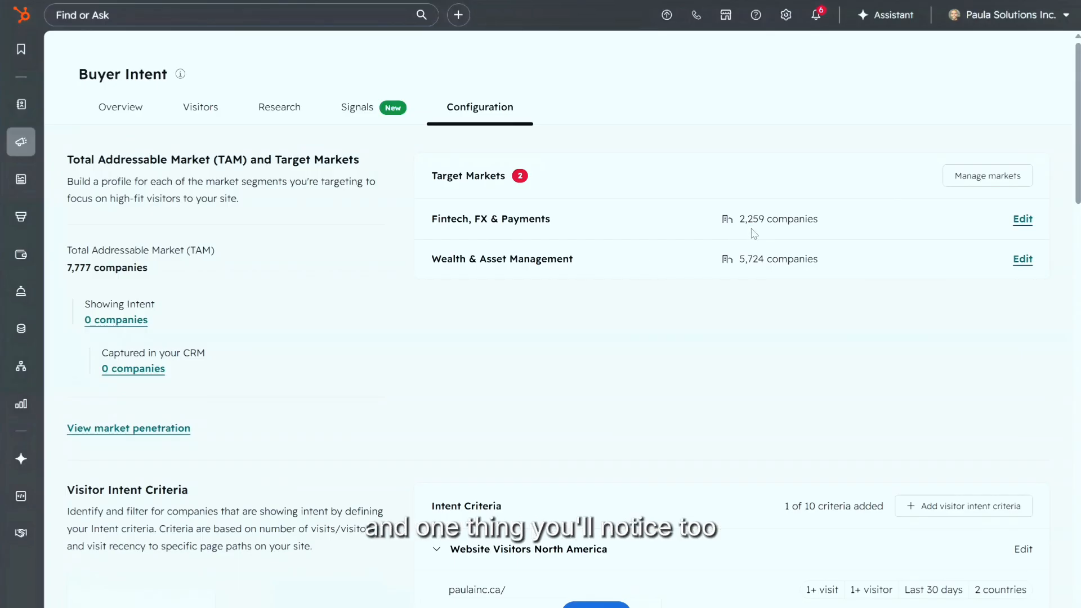
# Step: Highlight the Fintech market's 2,259 company count, then scroll down to Visitor Intent Criteria
pyautogui.moveTo(818, 231); pyautogui.dragTo(739, 237)
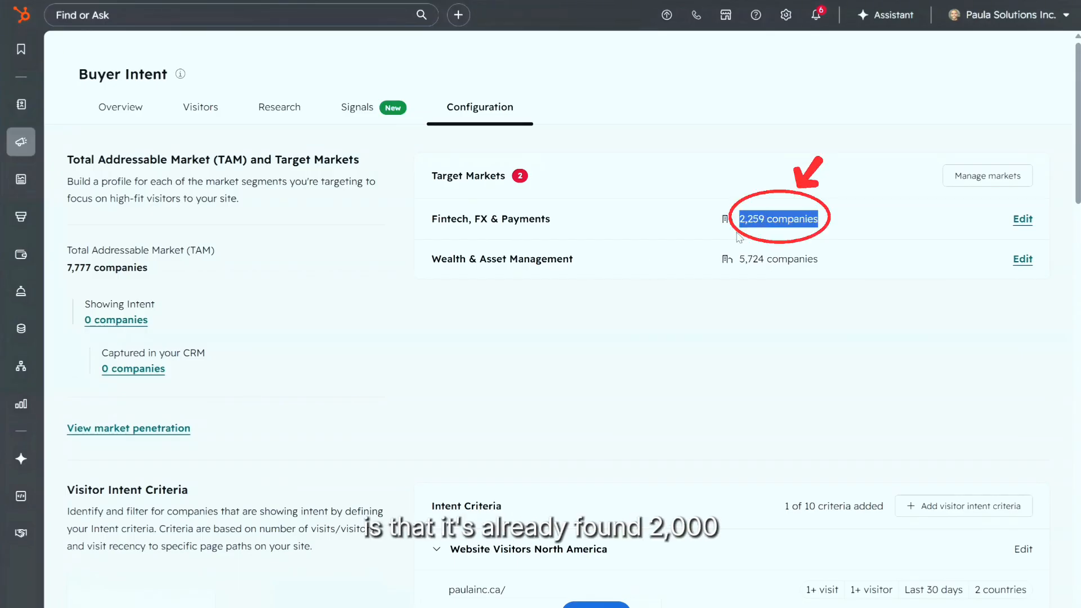
pyautogui.click(783, 216)
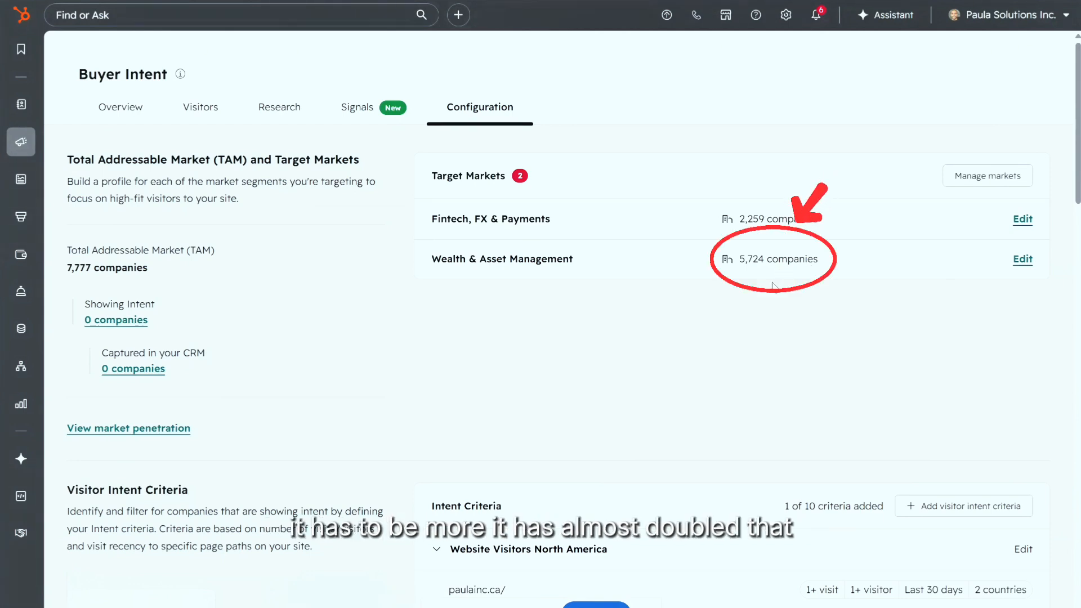
pyautogui.scroll(-1, 747, 319)
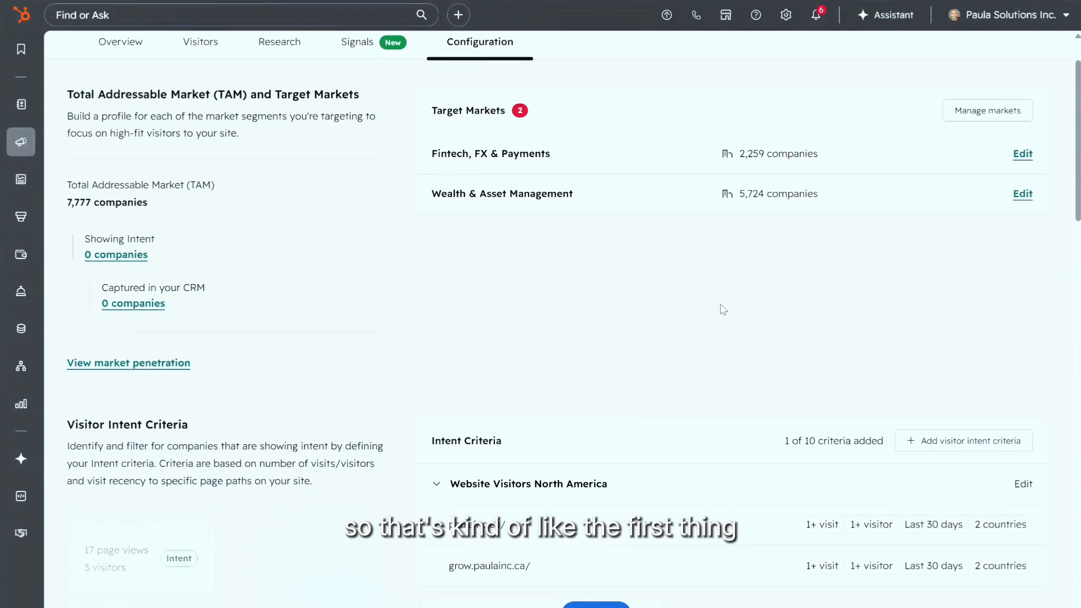
pyautogui.scroll(1, 723, 309)
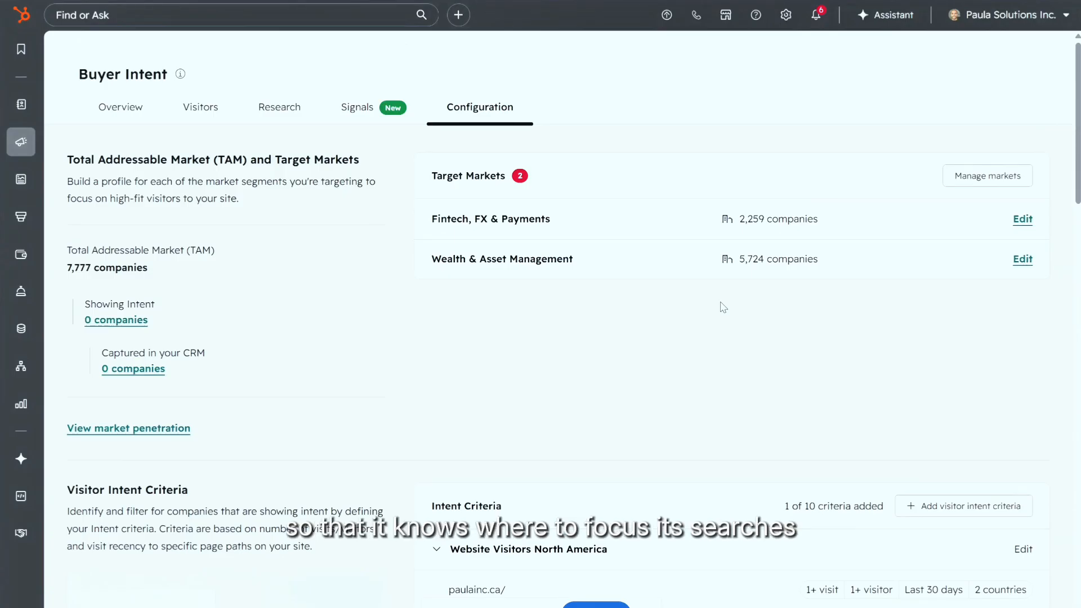
pyautogui.scroll(-5, 721, 307)
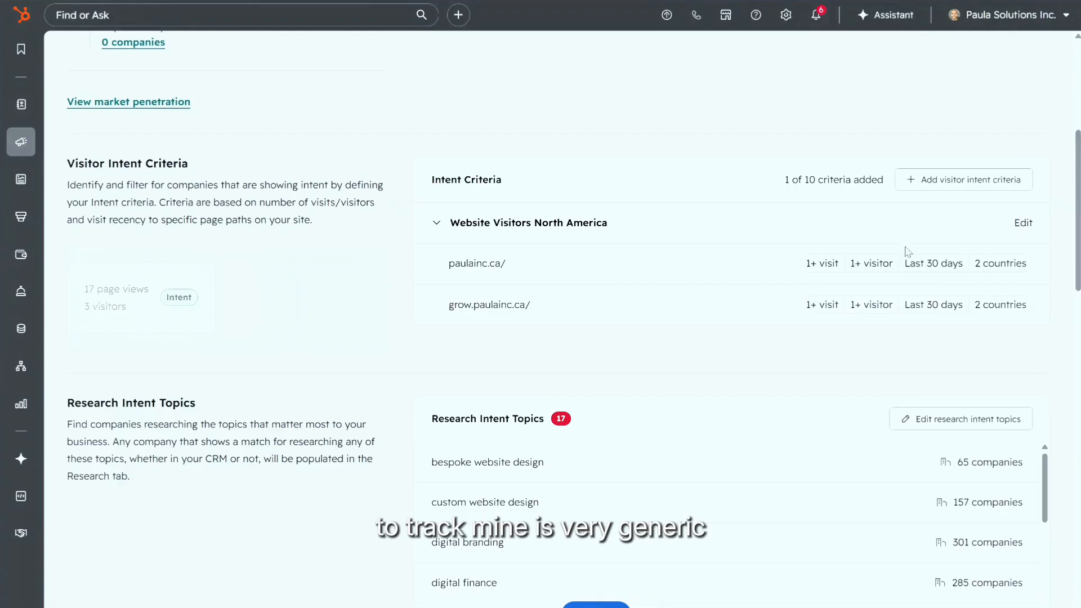
# Step: Open the Website Visitors North America criteria and review its page-path inclusions
pyautogui.click(1023, 225)
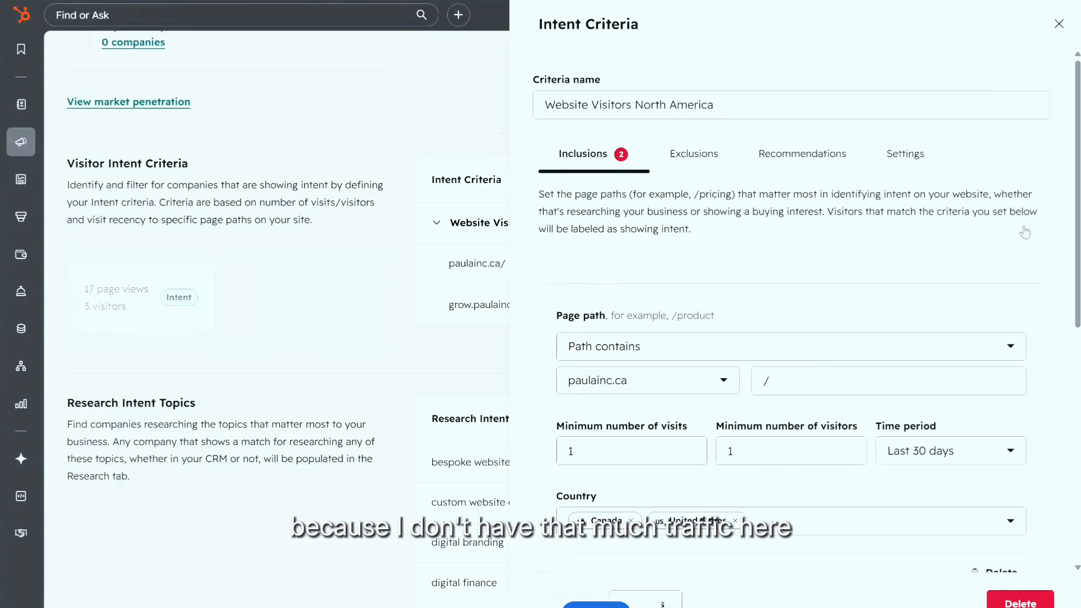
pyautogui.scroll(-3, 685, 330)
pyautogui.scroll(-3, 636, 237)
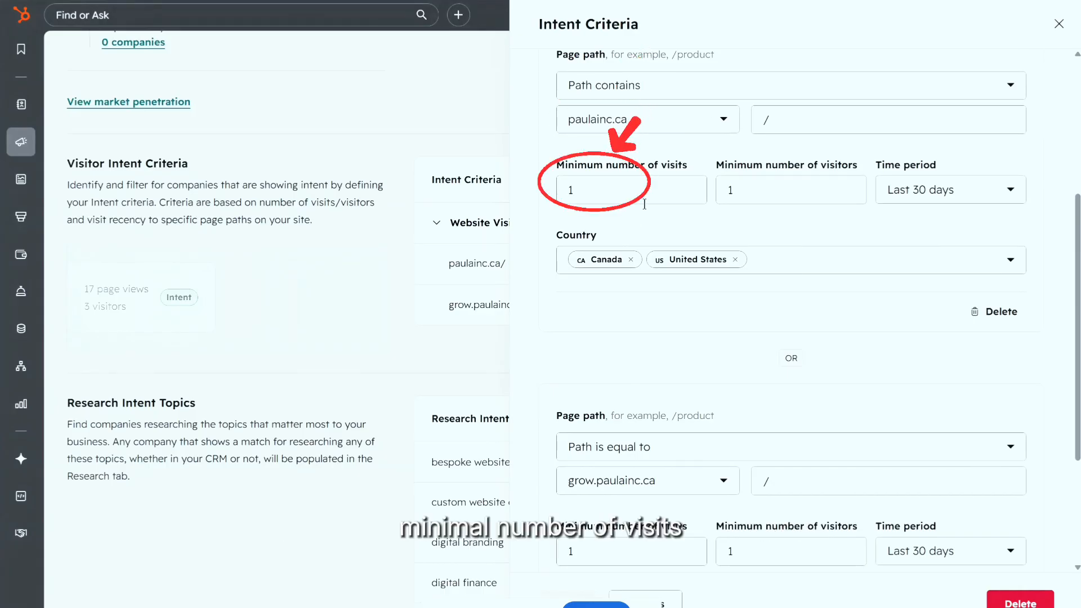
pyautogui.scroll(-3, 831, 313)
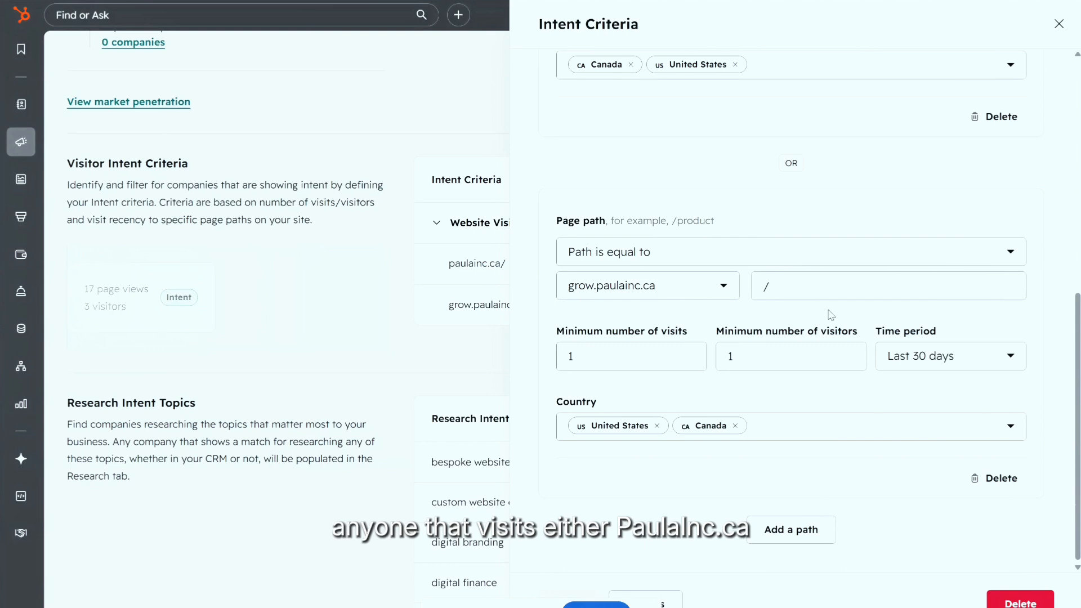
pyautogui.scroll(4, 760, 333)
pyautogui.scroll(-4, 617, 261)
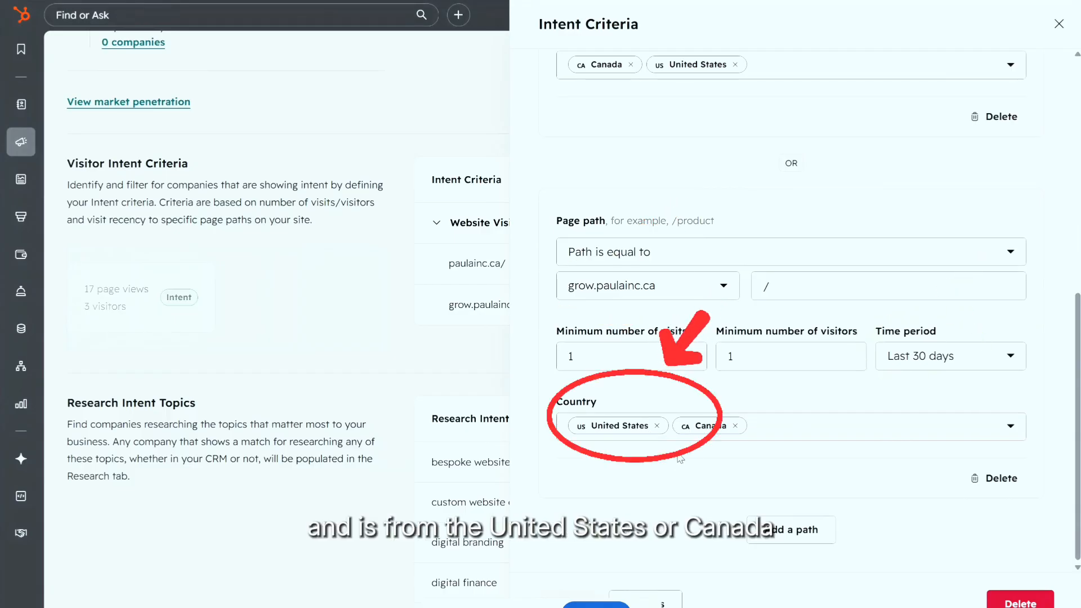
pyautogui.scroll(4, 693, 442)
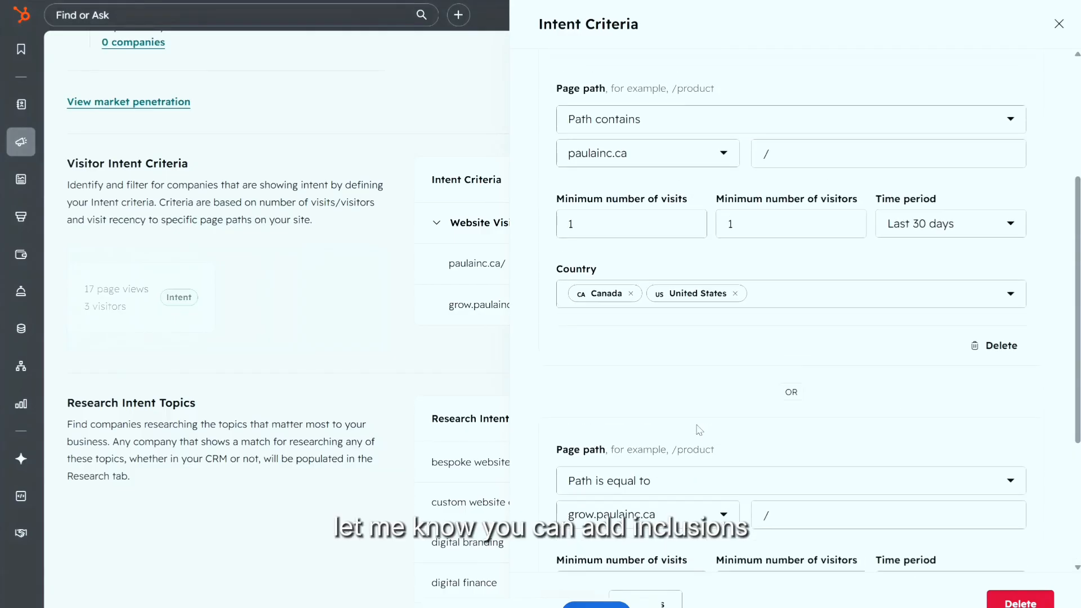
pyautogui.scroll(5, 699, 431)
# Step: Review the criteria's Exclusions, Recommendations and Settings sections
pyautogui.click(696, 162)
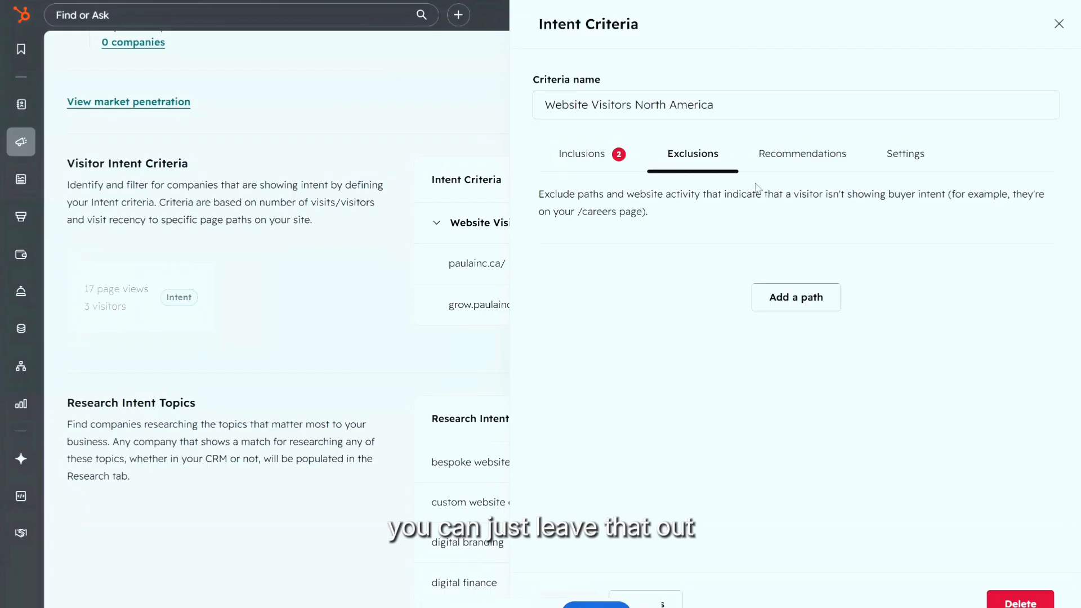
pyautogui.click(806, 160)
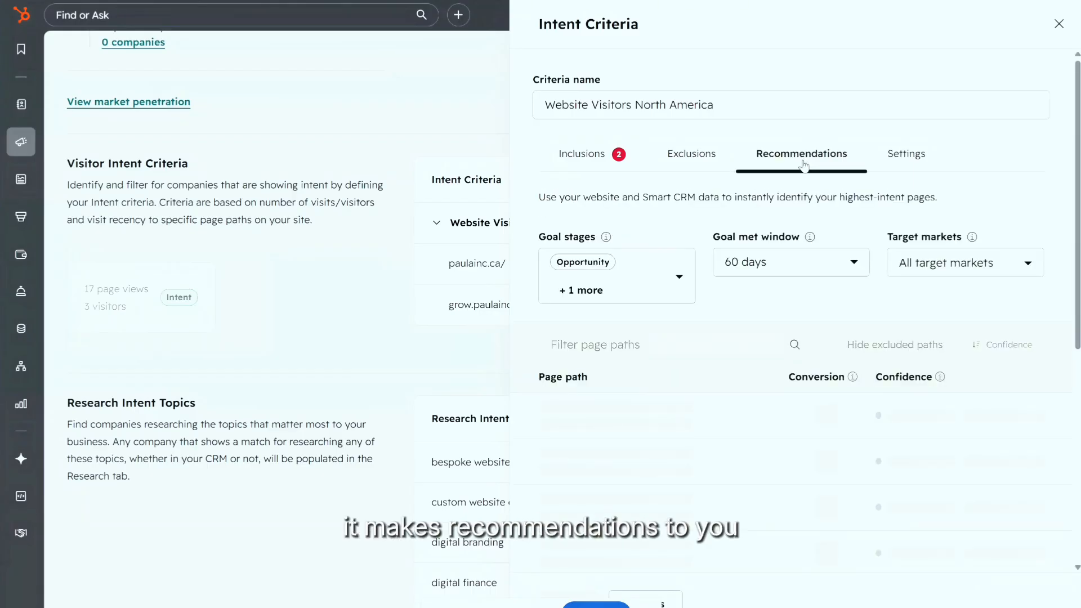
pyautogui.click(892, 157)
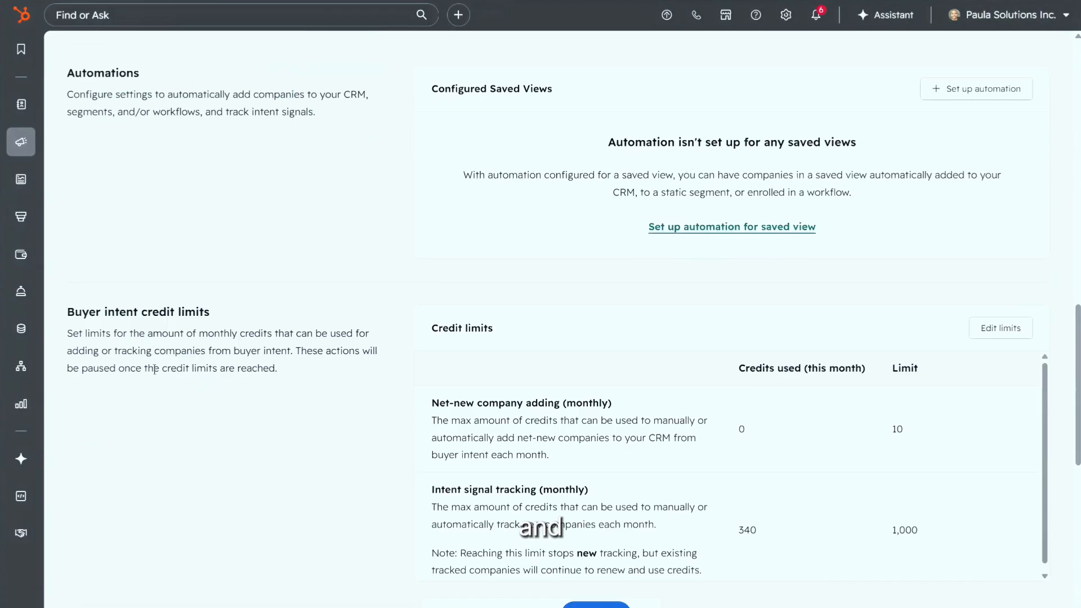
# Step: Preview the Saved view automations panel, close it, and scroll back to the Configuration top
pyautogui.scroll(2, 208, 367)
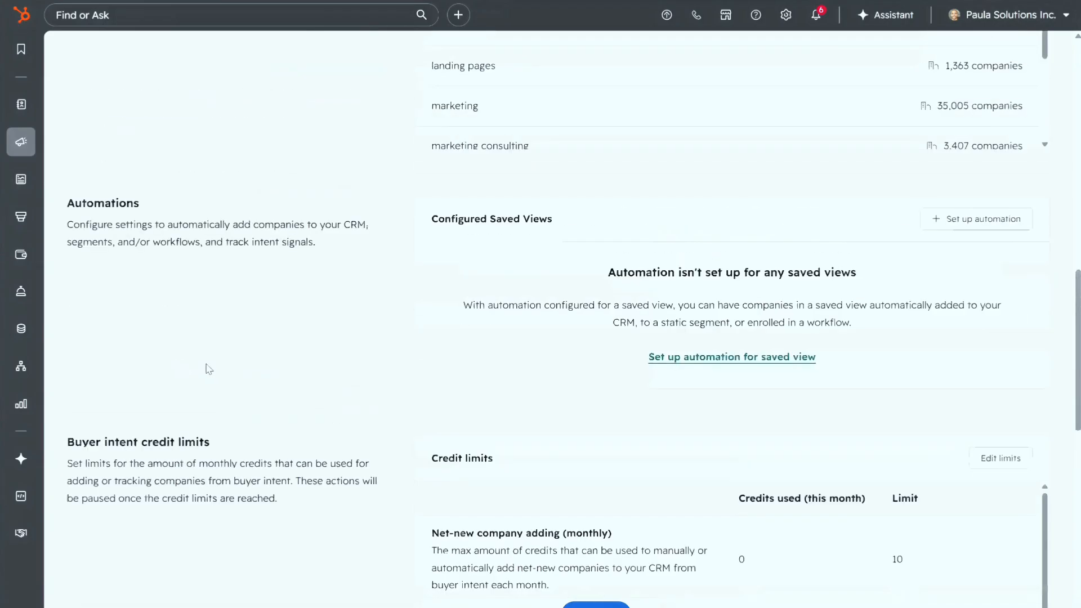
pyautogui.click(984, 226)
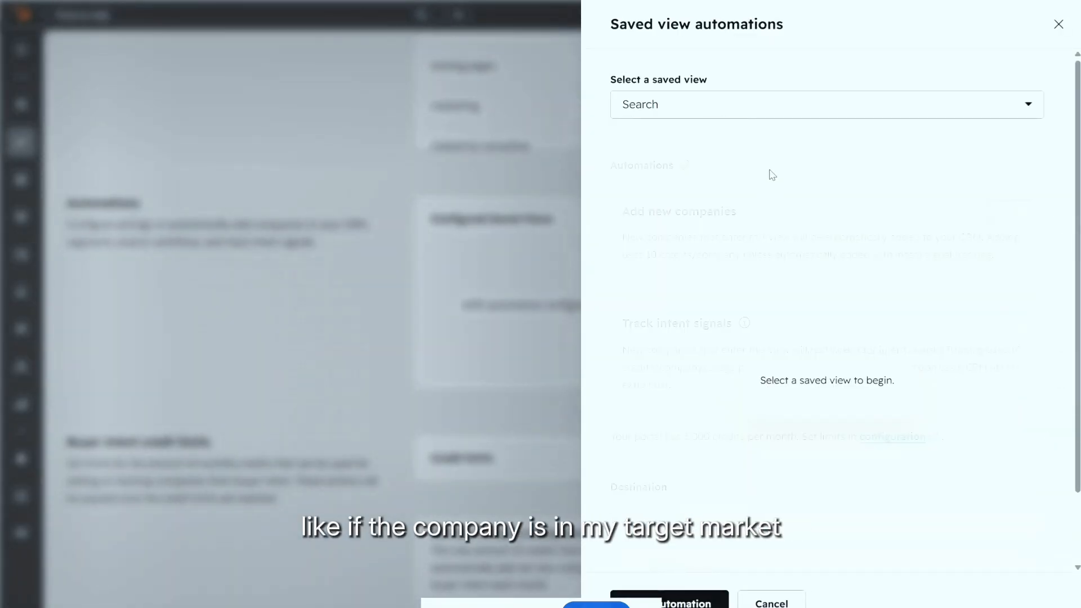
pyautogui.click(1059, 25)
pyautogui.scroll(2, 886, 146)
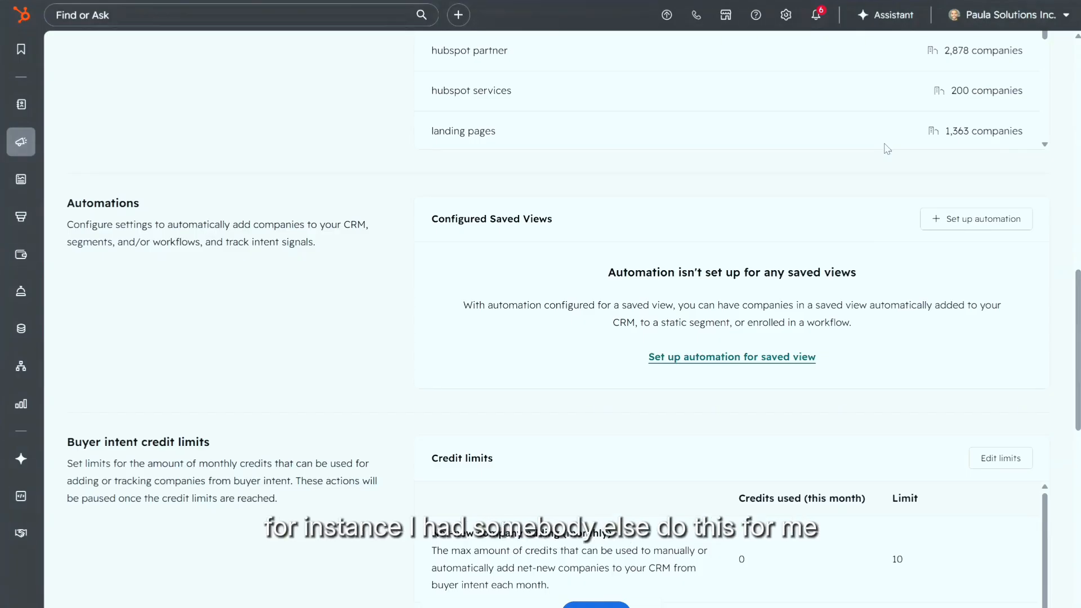
pyautogui.scroll(10, 769, 169)
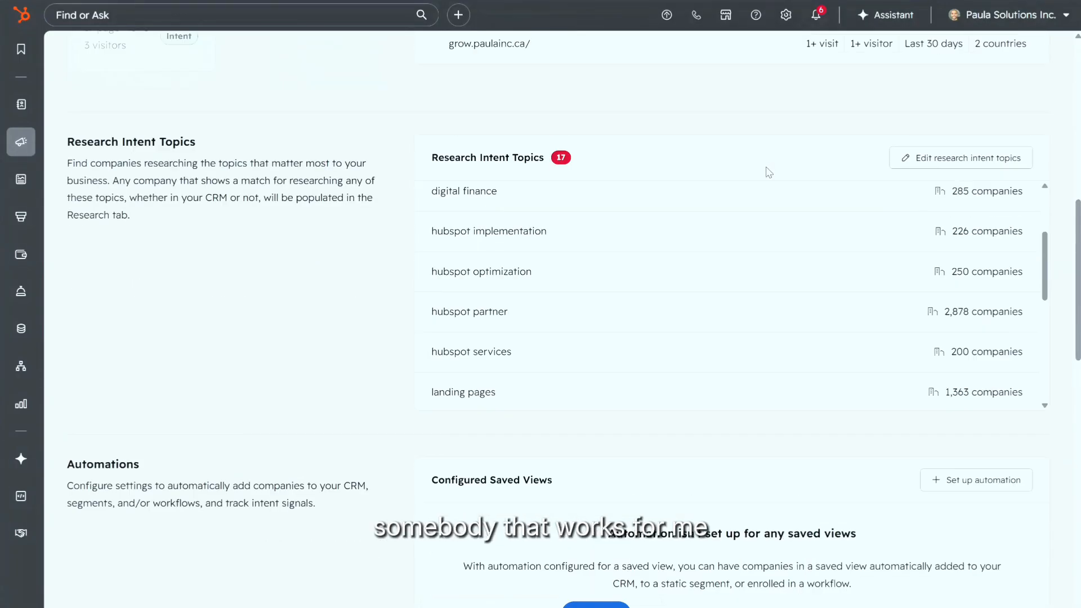
pyautogui.scroll(5, 769, 171)
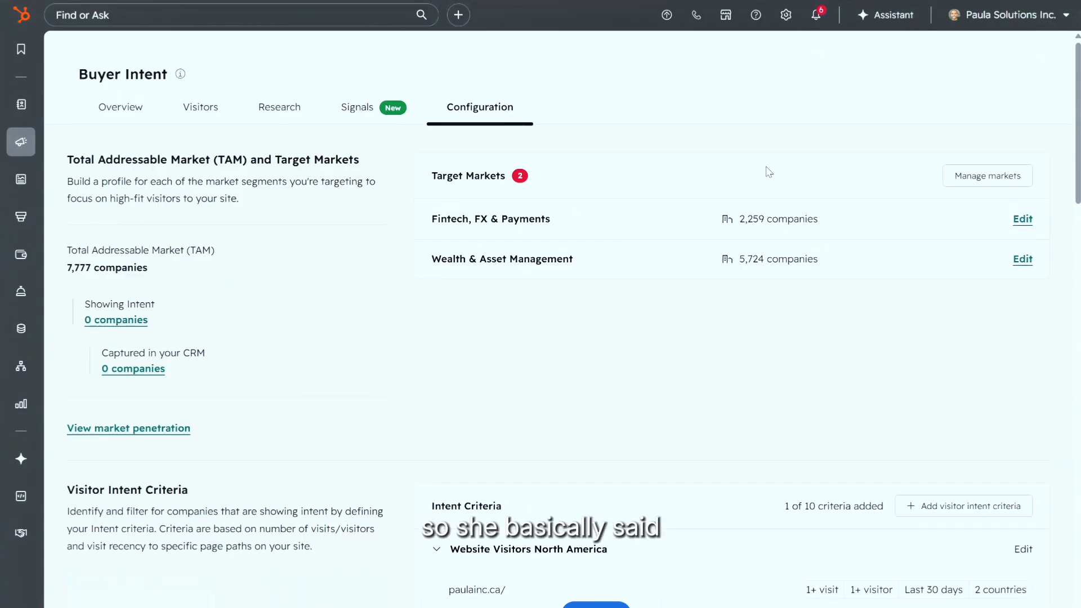
# Step: Scroll down to the 17 Research Intent Topics, e.g. hubspot partner at 2,878 companies
pyautogui.scroll(-1, 586, 315)
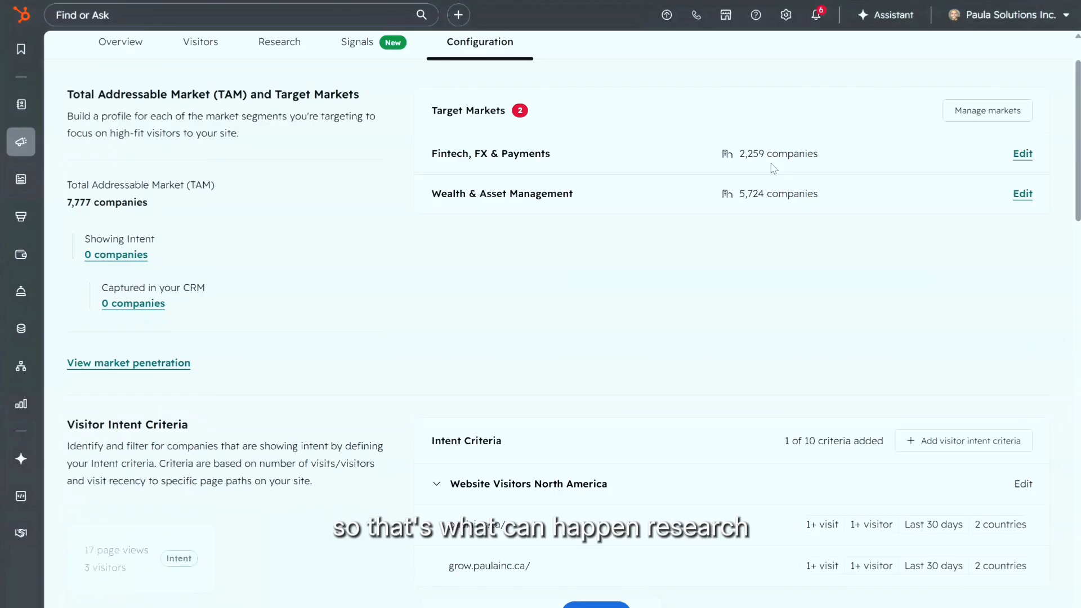
pyautogui.scroll(-8, 774, 168)
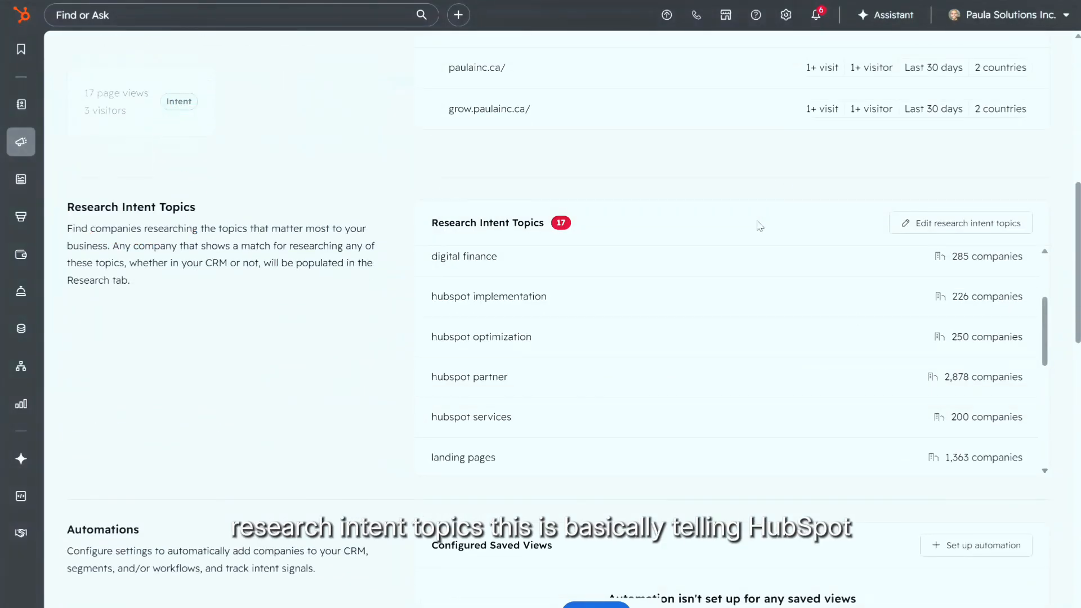
pyautogui.scroll(-1, 186, 193)
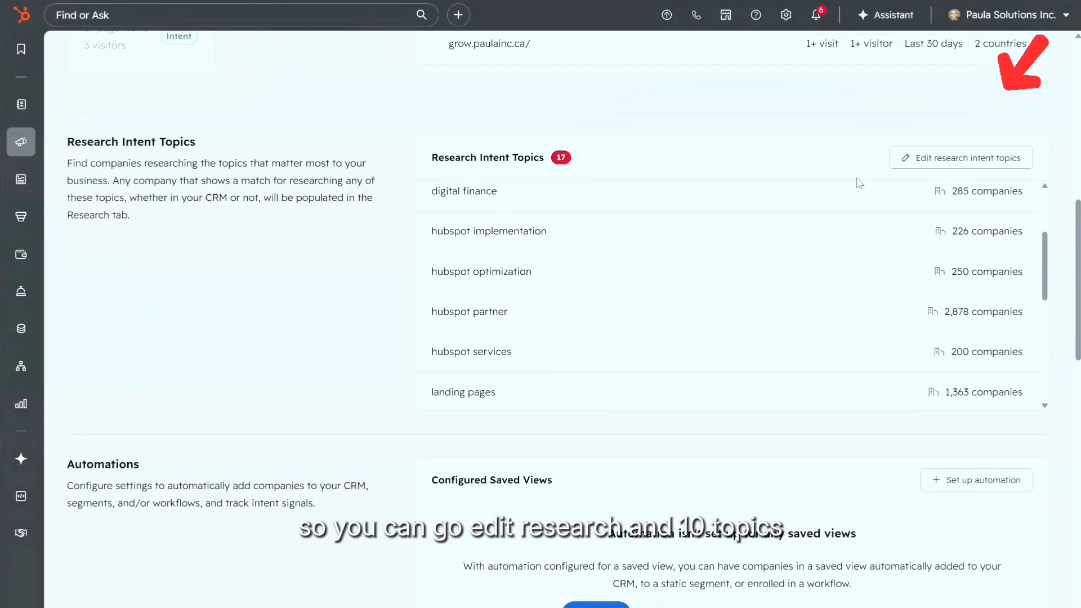
pyautogui.click(943, 163)
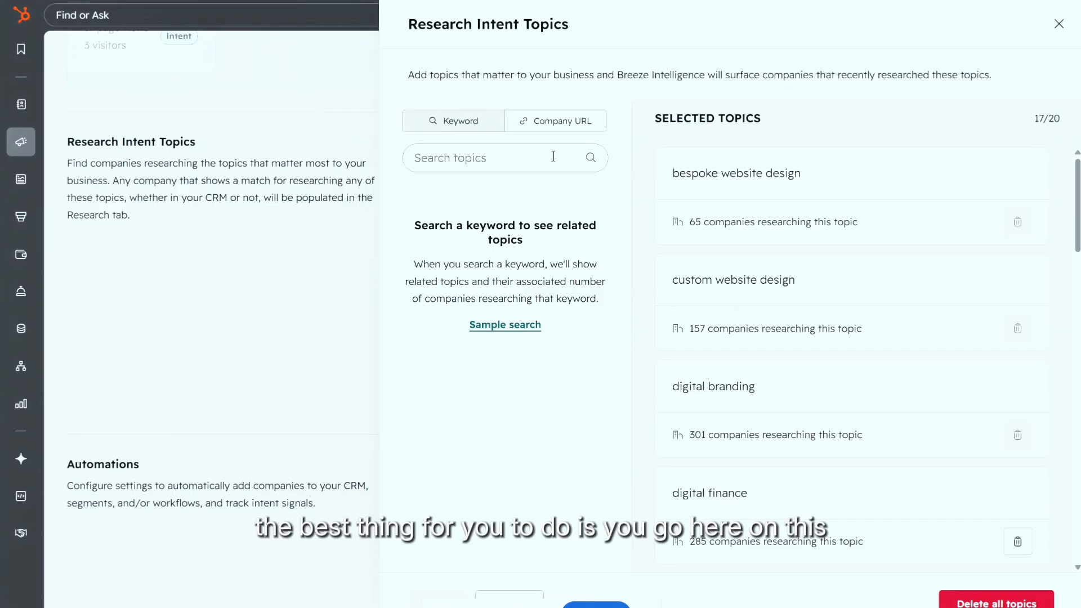
pyautogui.click(556, 120)
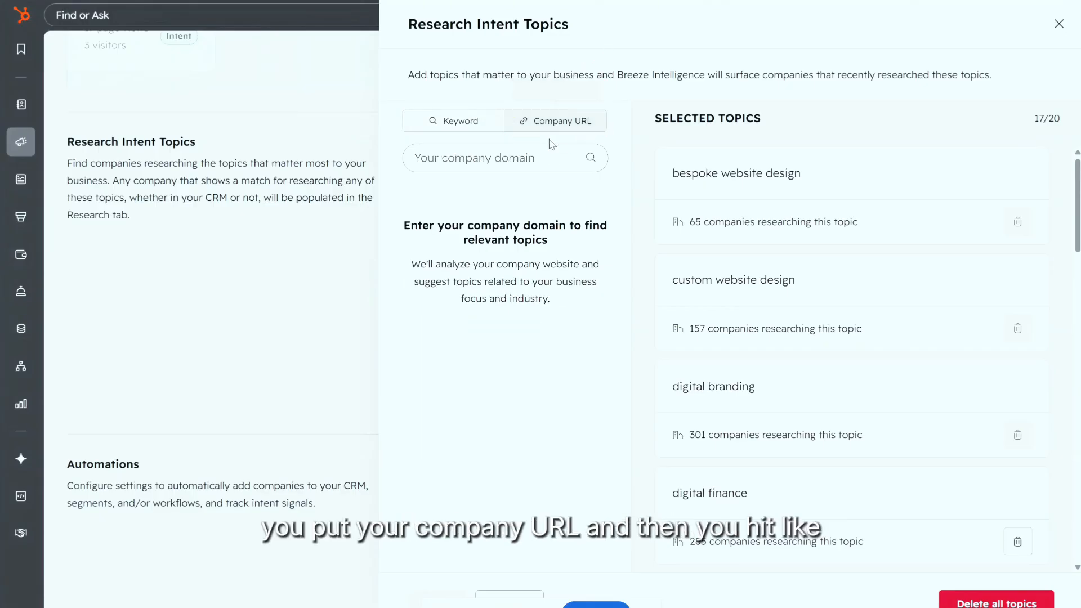
pyautogui.click(478, 159)
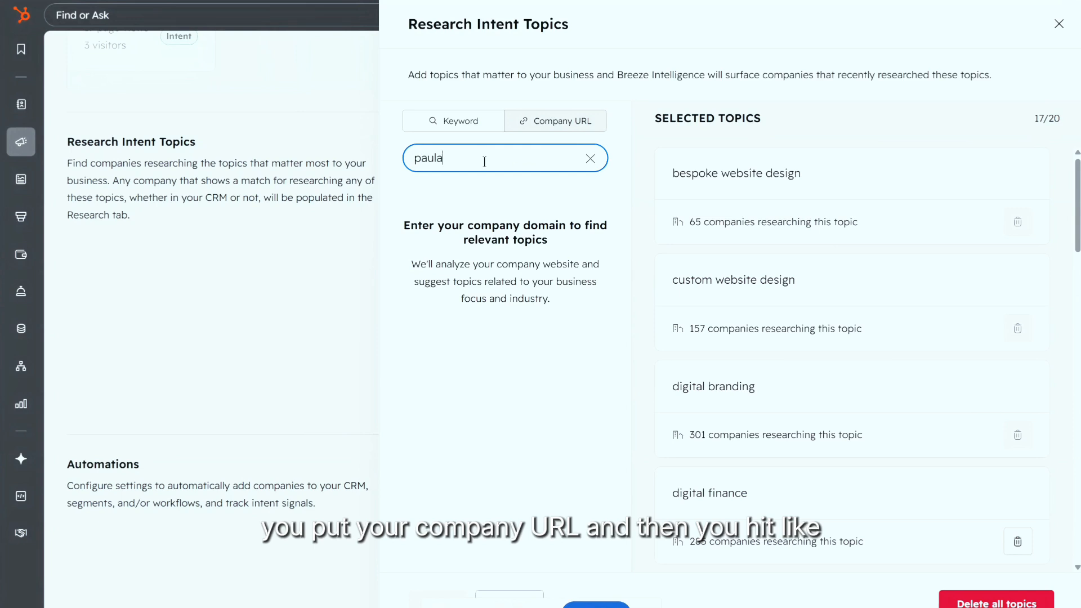
pyautogui.press('Return')
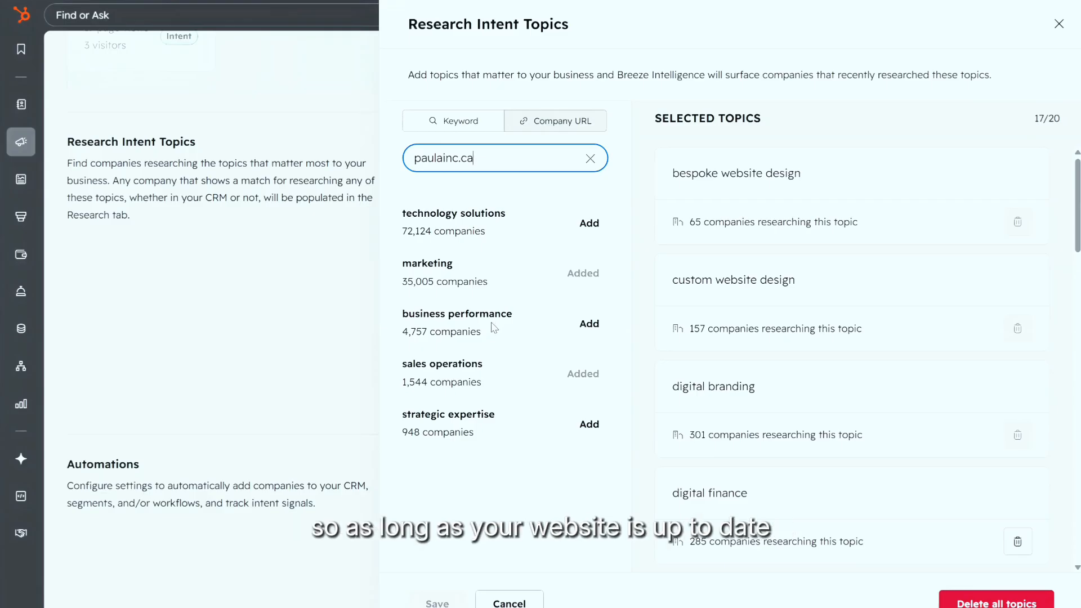
pyautogui.click(1058, 23)
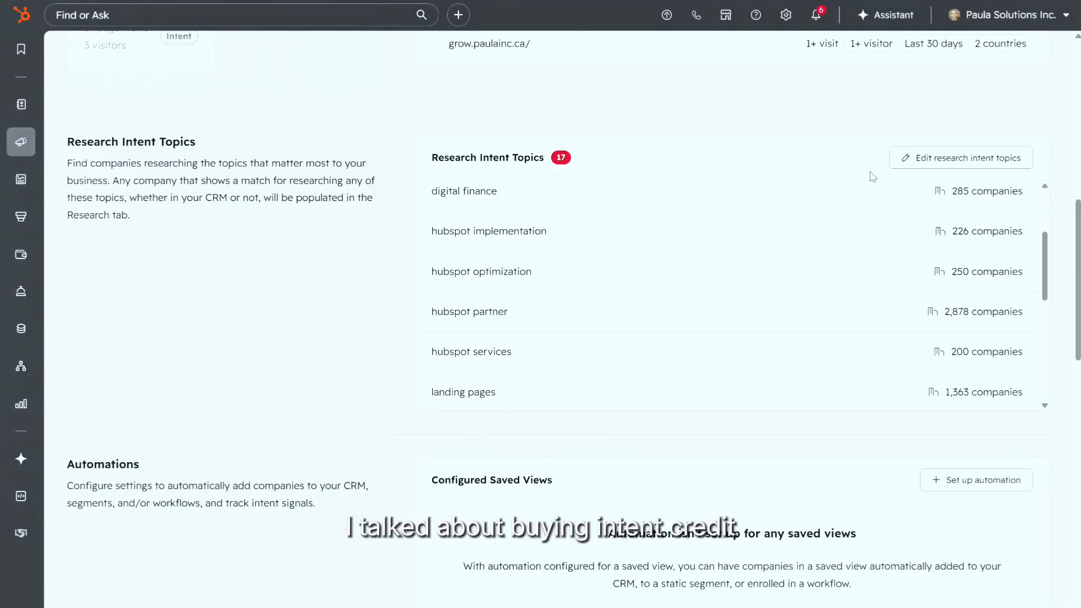
# Step: Scroll to Buyer intent credit limits and open the Edit limits editor
pyautogui.scroll(-5, 873, 177)
pyautogui.scroll(-6, 866, 184)
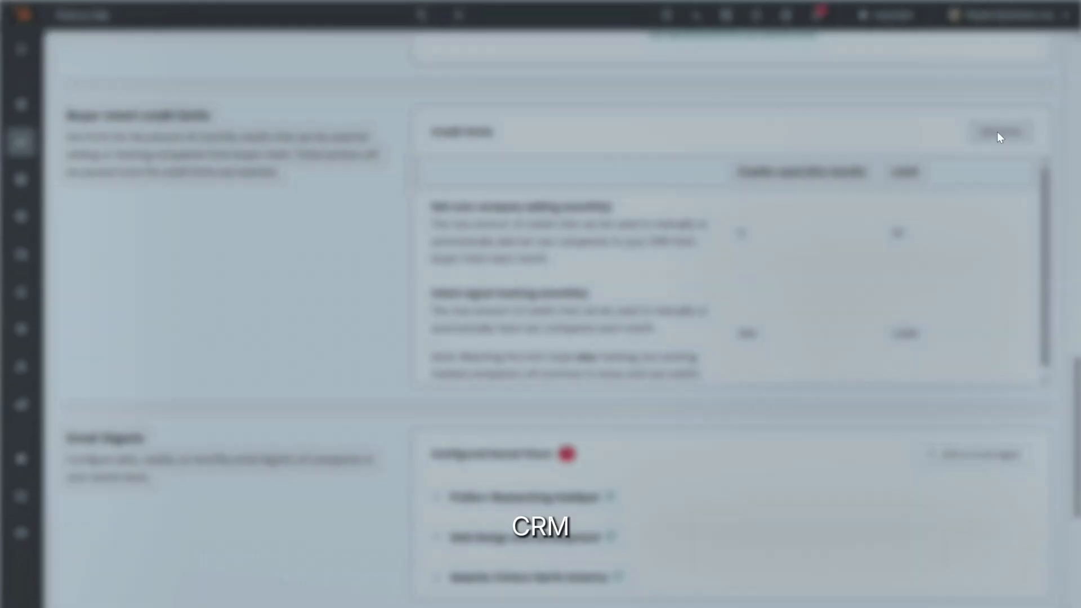
pyautogui.click(998, 134)
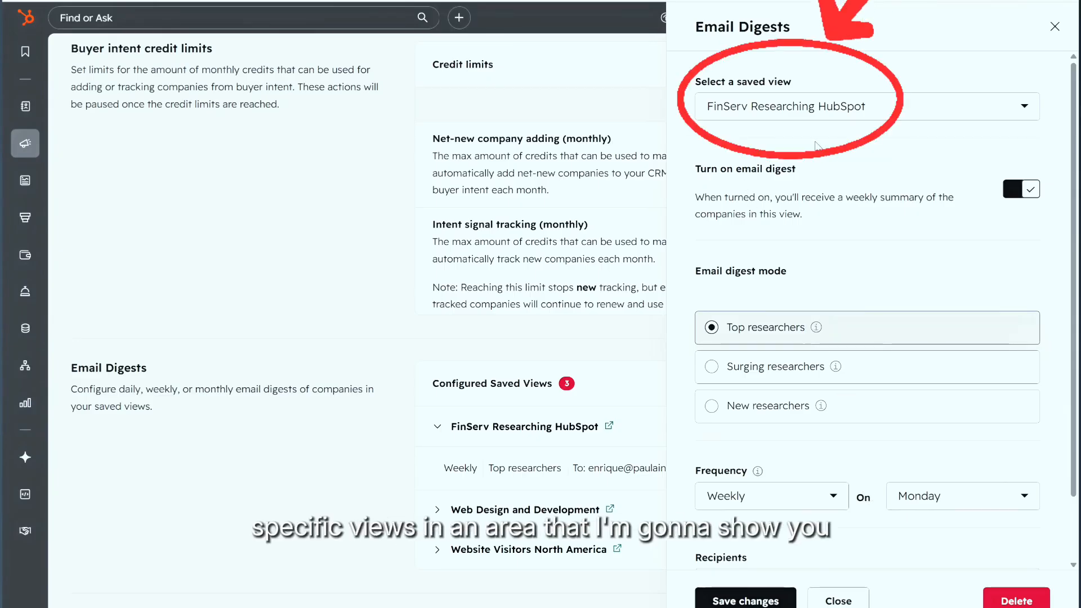
# Step: Close the FinServ digest settings and expand Web Design and Development's weekly Top researchers digest
pyautogui.scroll(-1, 829, 207)
pyautogui.scroll(1, 829, 208)
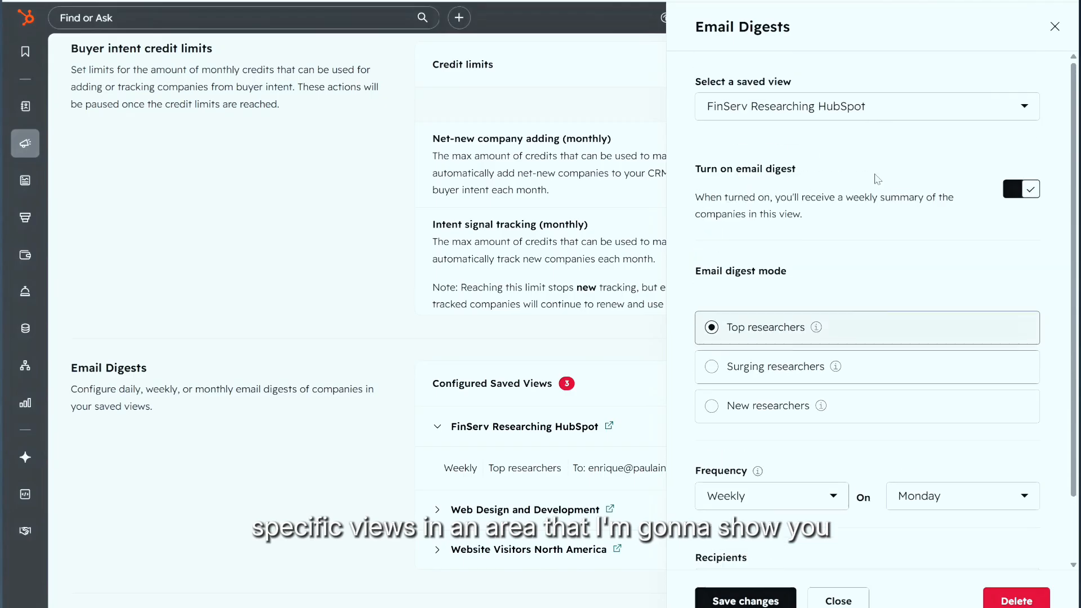
pyautogui.click(1055, 29)
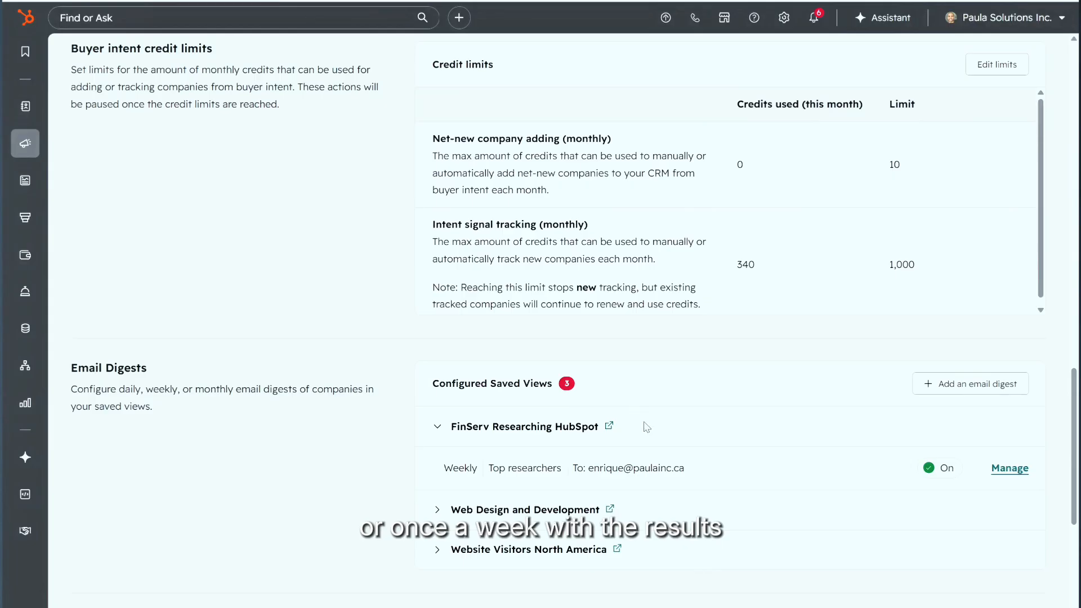
pyautogui.scroll(-2, 647, 445)
pyautogui.click(439, 382)
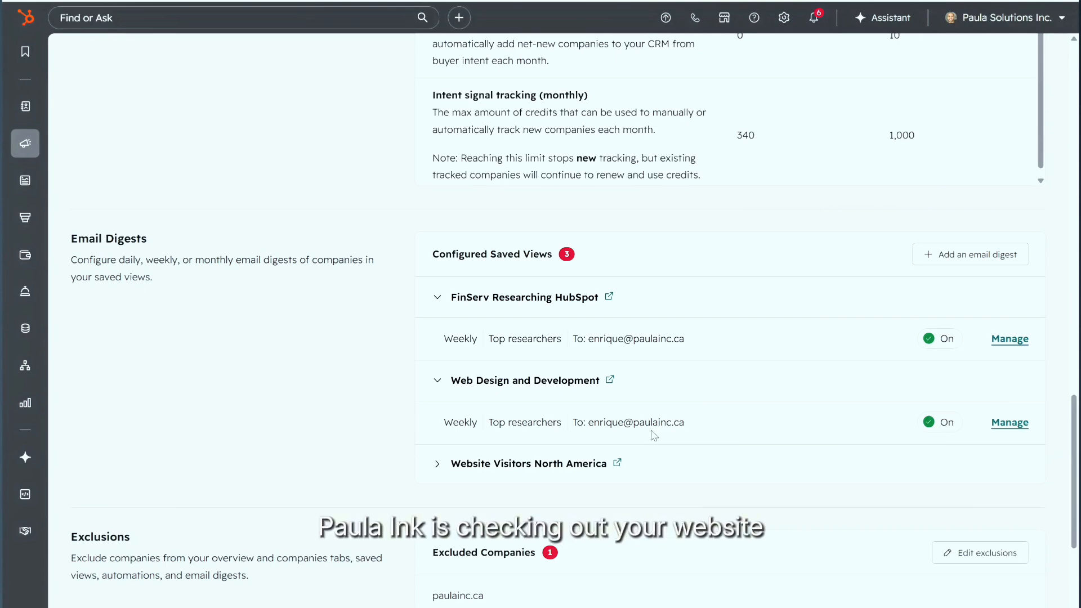
pyautogui.scroll(-5, 654, 436)
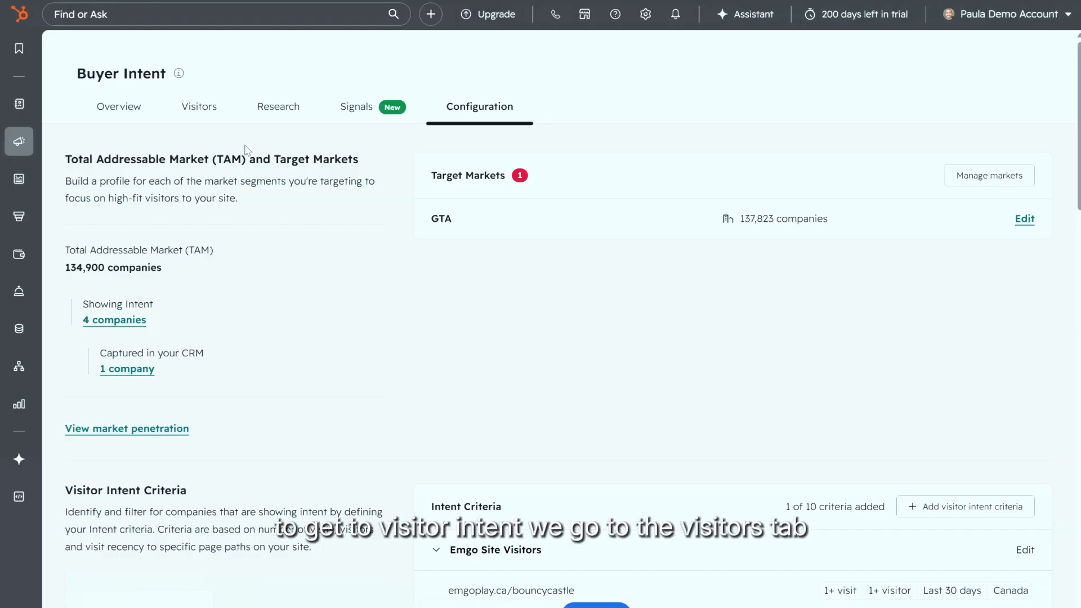
# Step: Browse the 25 companies on the Visitors tab and open Comms Group's intent details
pyautogui.click(189, 108)
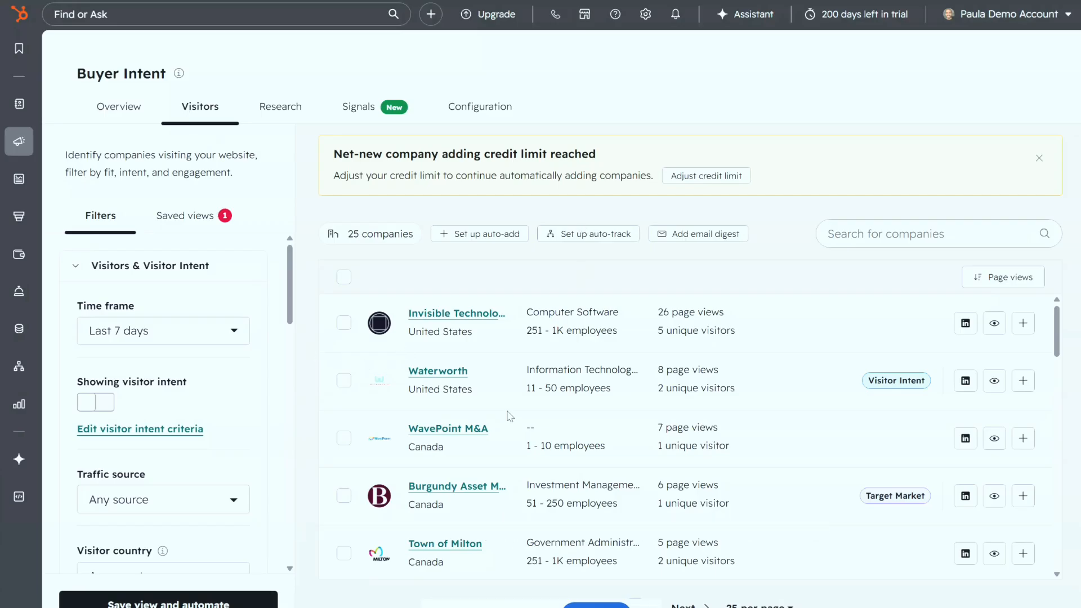
pyautogui.scroll(-5, 623, 563)
pyautogui.scroll(5, 566, 422)
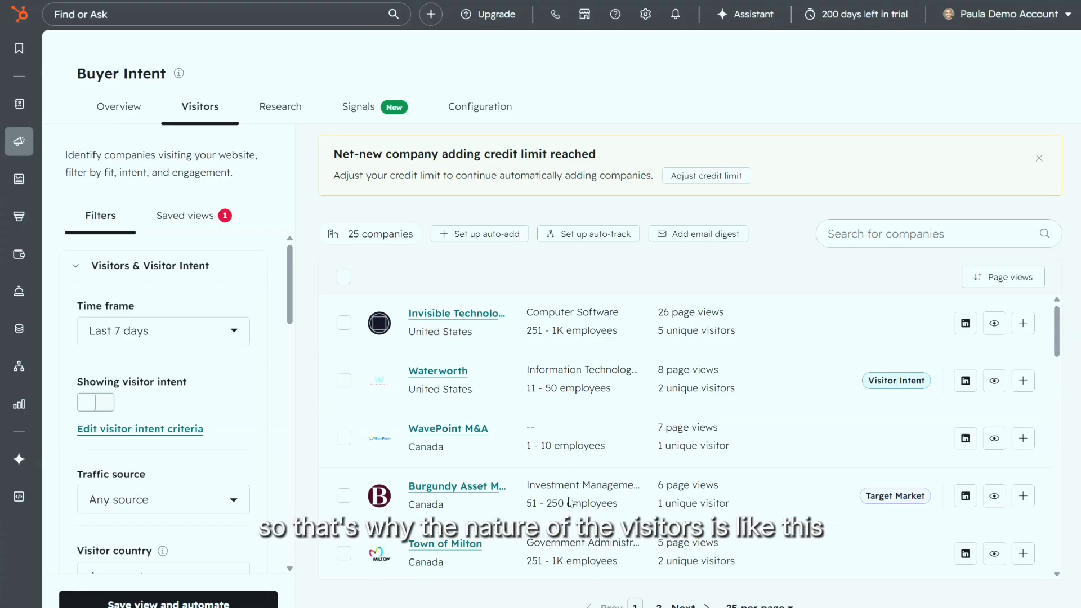
pyautogui.scroll(-3, 590, 501)
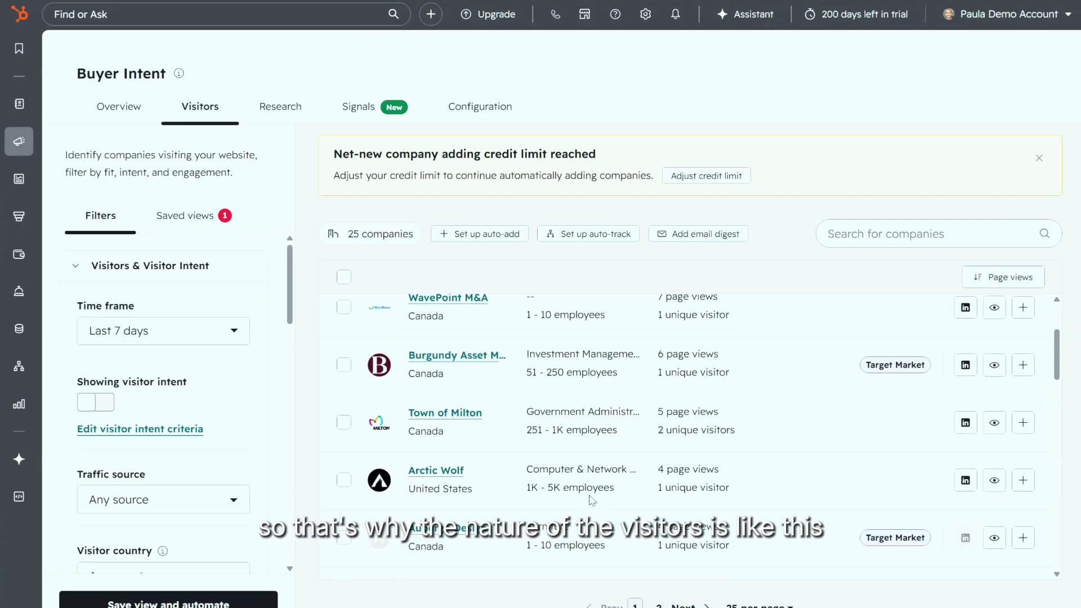
pyautogui.scroll(-10, 553, 493)
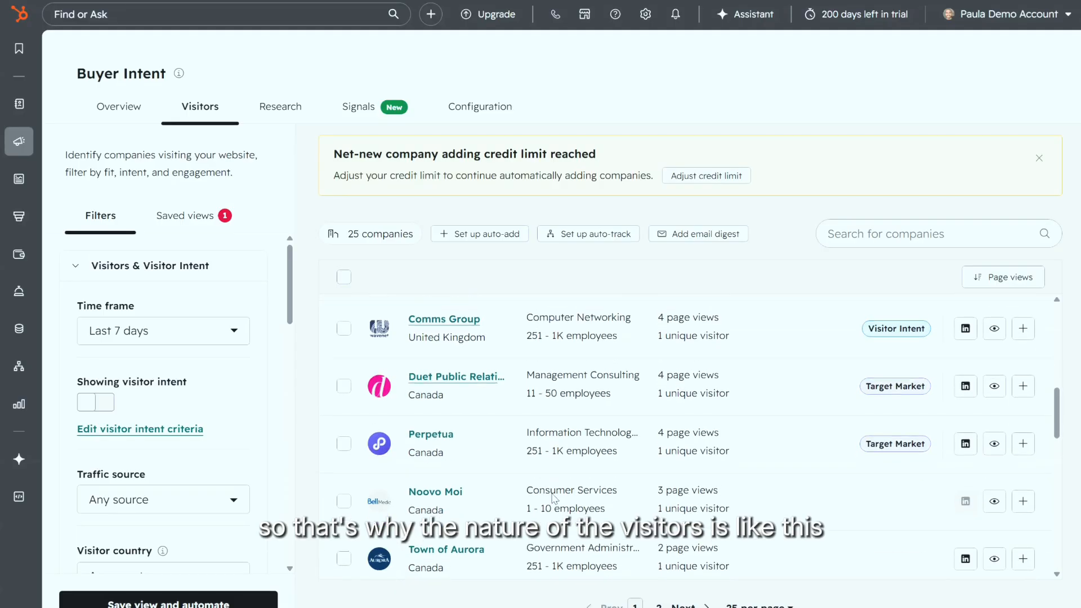
pyautogui.scroll(-2, 552, 501)
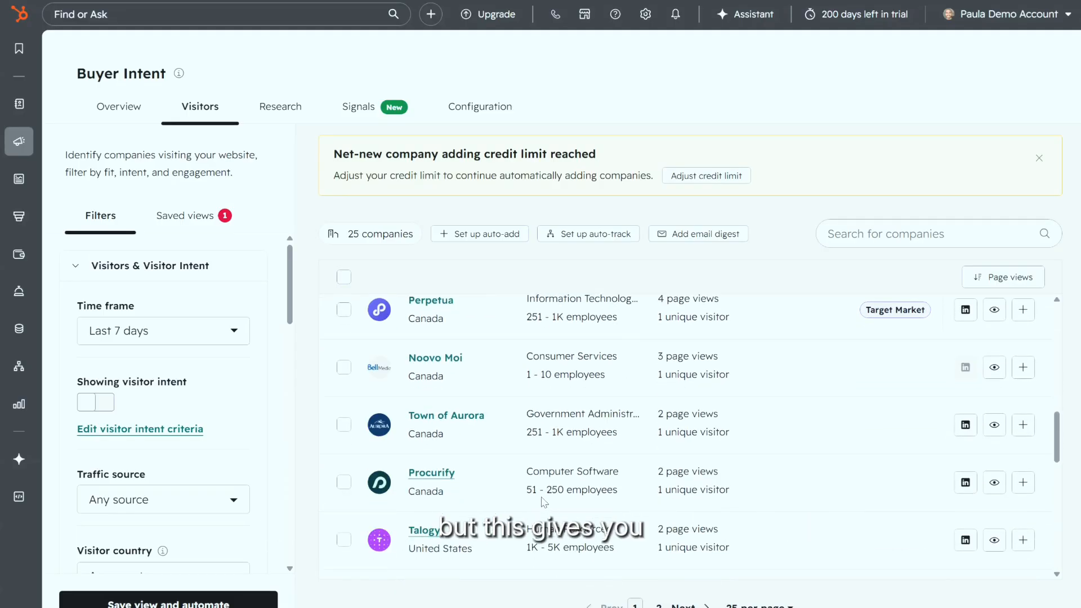
pyautogui.scroll(10, 542, 502)
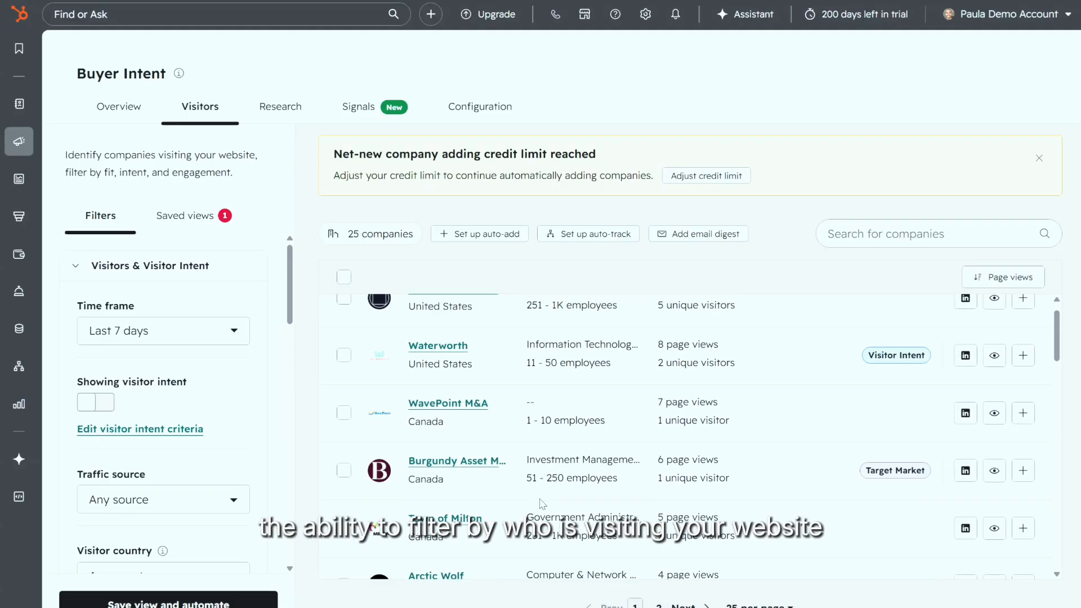
pyautogui.scroll(-5, 540, 501)
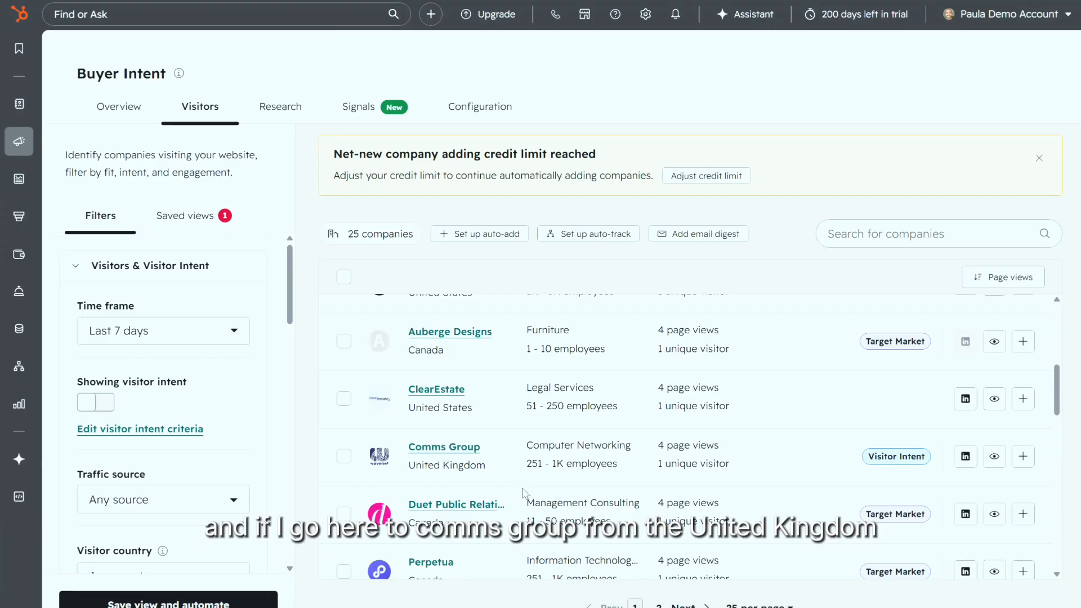
pyautogui.click(434, 447)
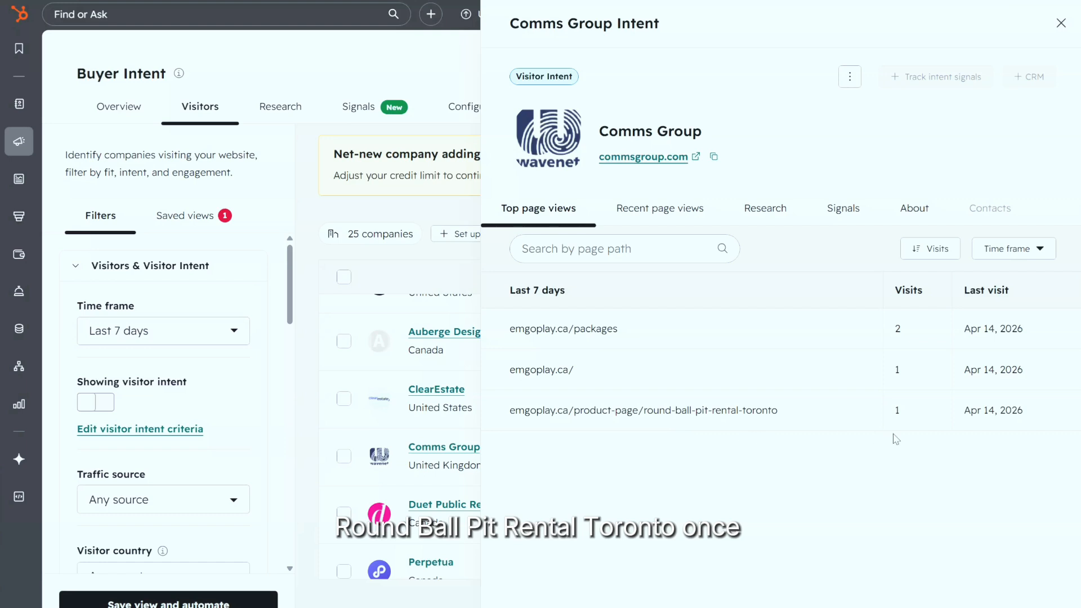
pyautogui.click(658, 209)
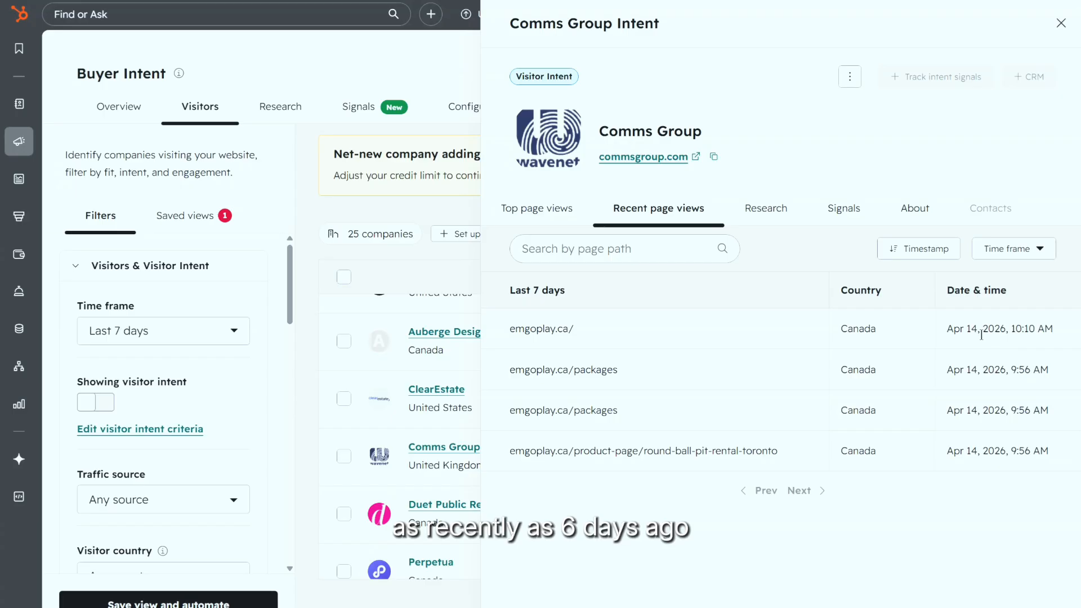
pyautogui.click(786, 224)
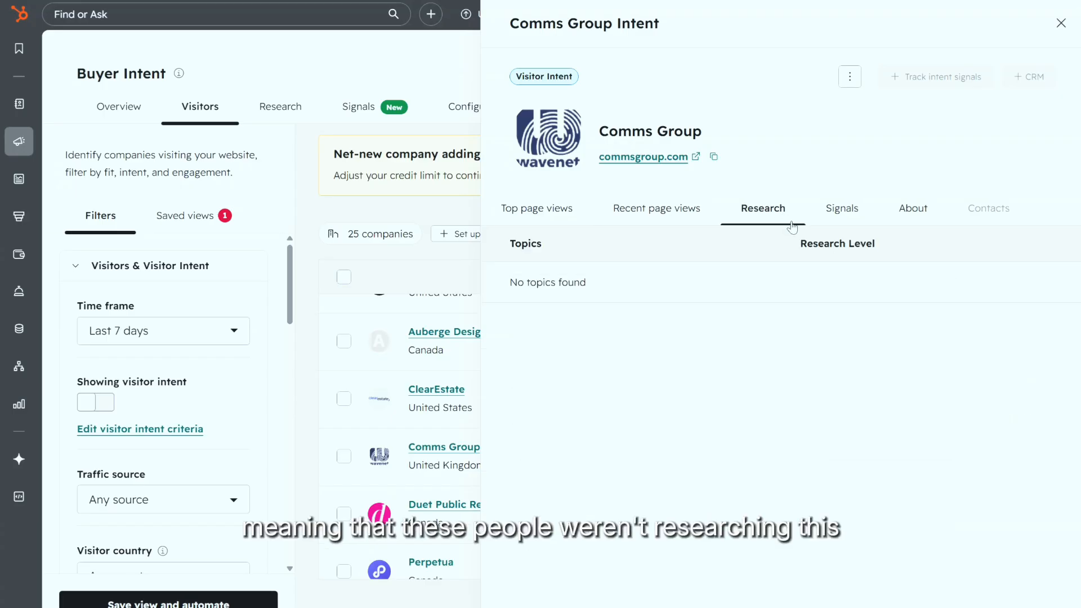
pyautogui.click(850, 214)
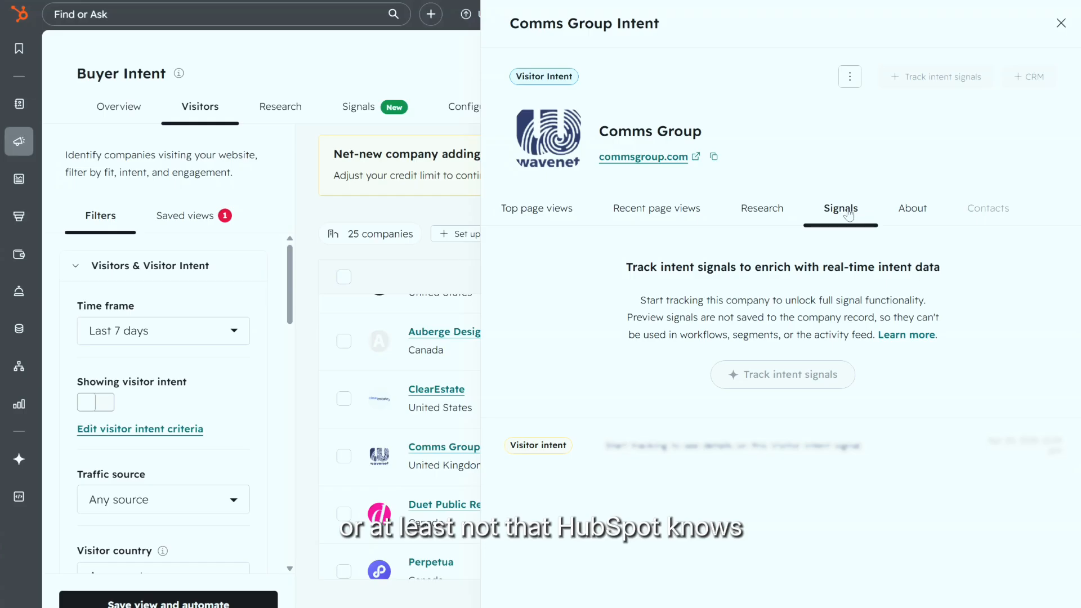
pyautogui.moveTo(774, 379)
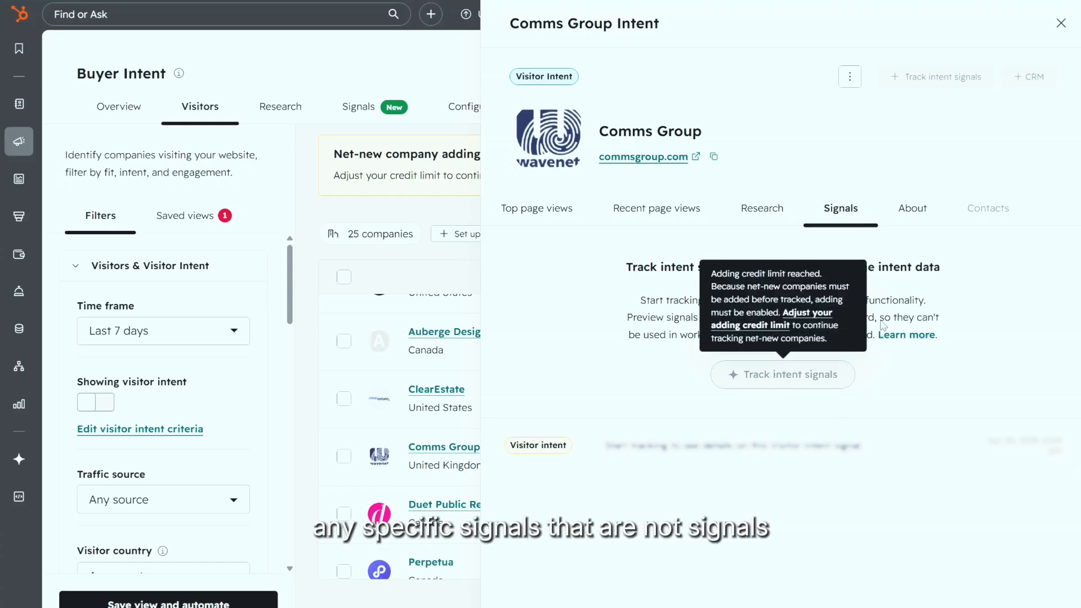
pyautogui.click(913, 213)
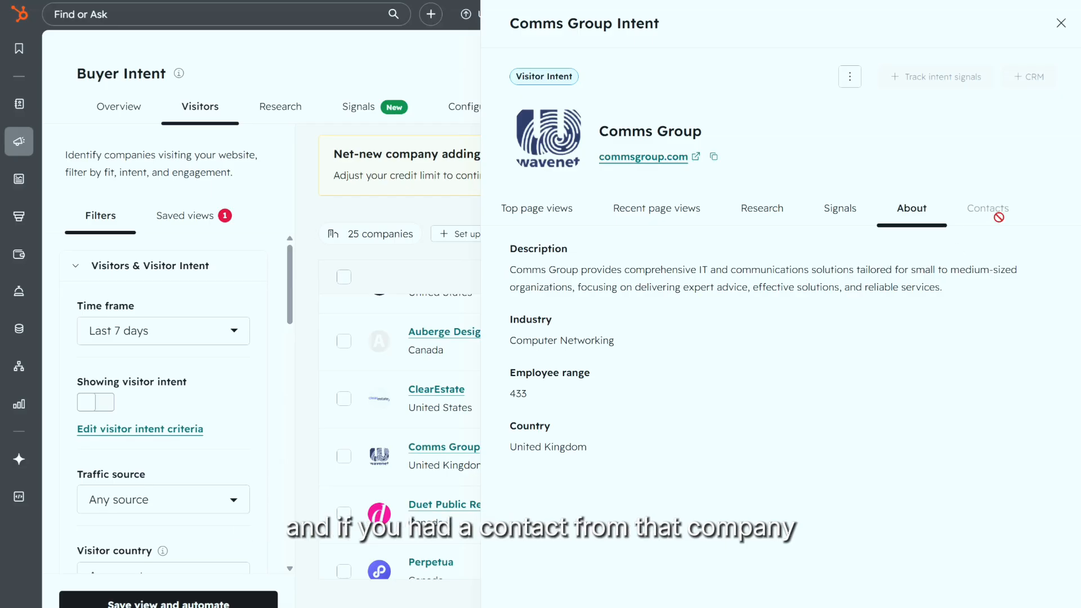
pyautogui.moveTo(997, 213)
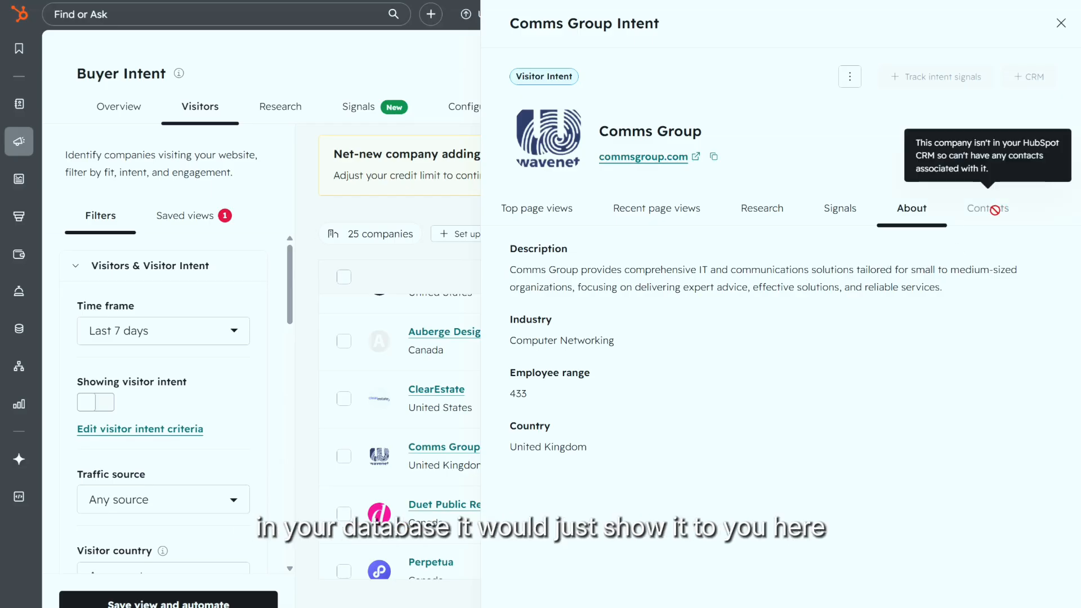
pyautogui.click(1059, 23)
pyautogui.scroll(5, 637, 433)
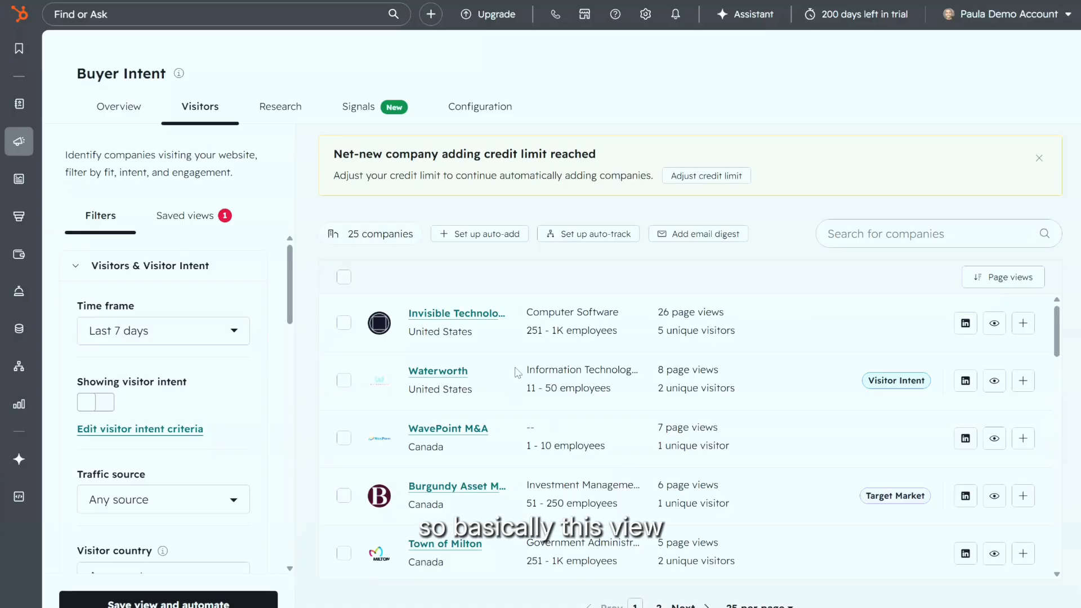
# Step: Change the visitors Time frame filter to Last 30 days
pyautogui.scroll(-1, 346, 374)
pyautogui.scroll(1, 338, 374)
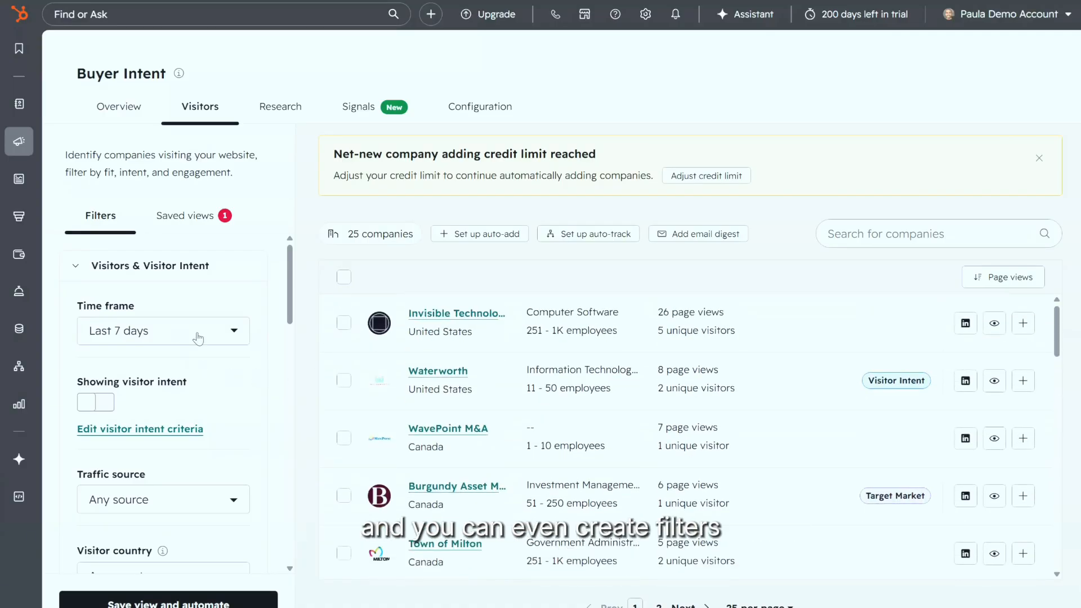
pyautogui.click(198, 338)
pyautogui.scroll(-3, 186, 445)
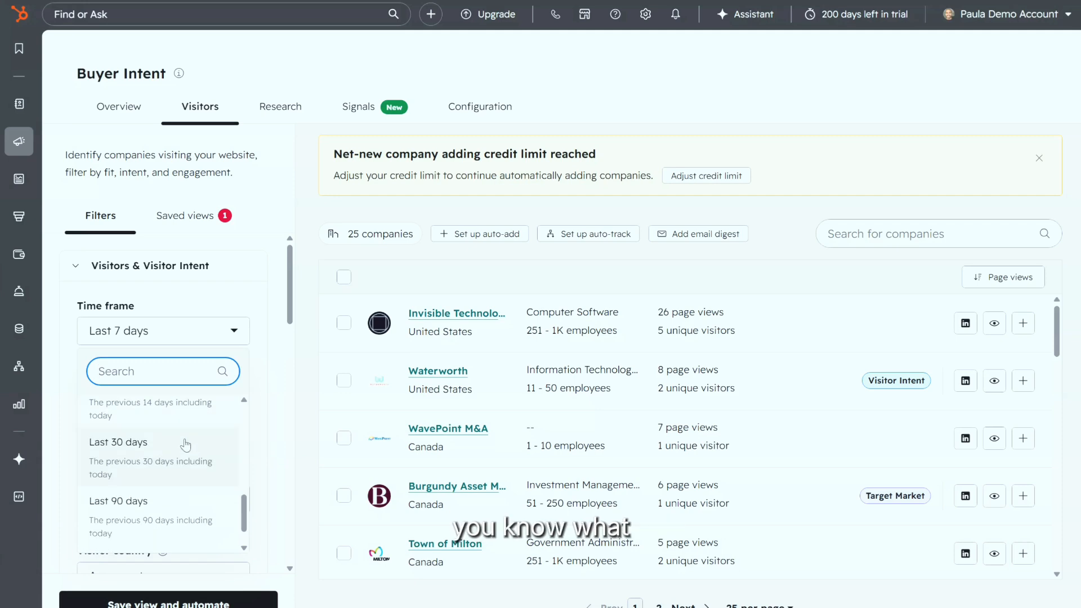
pyautogui.click(177, 460)
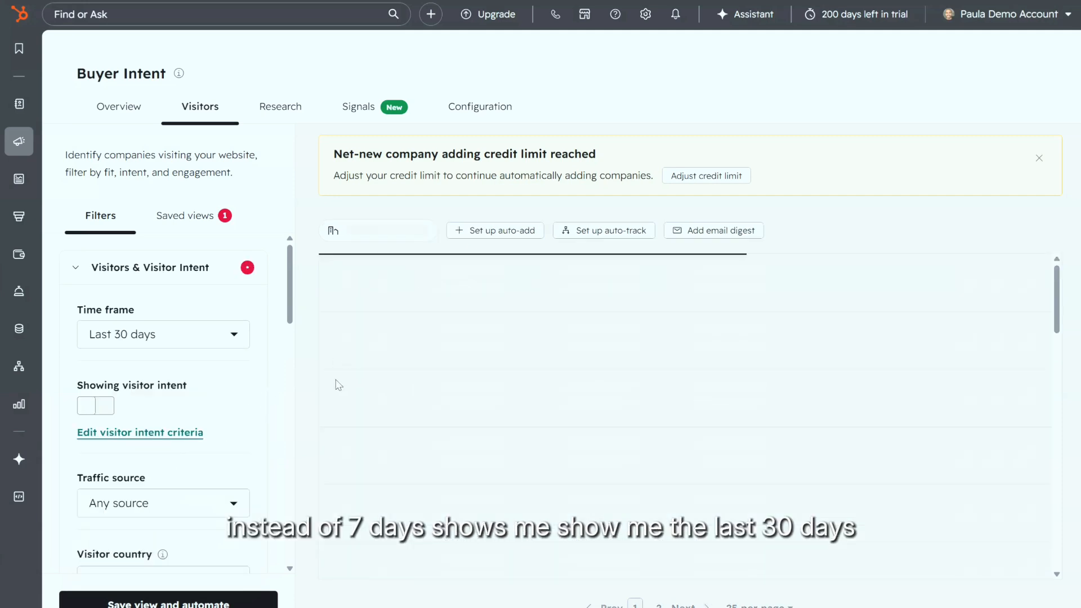
# Step: Scroll through the 140 companies, noting Visitor Intent and Target Market tags
pyautogui.scroll(-10, 604, 446)
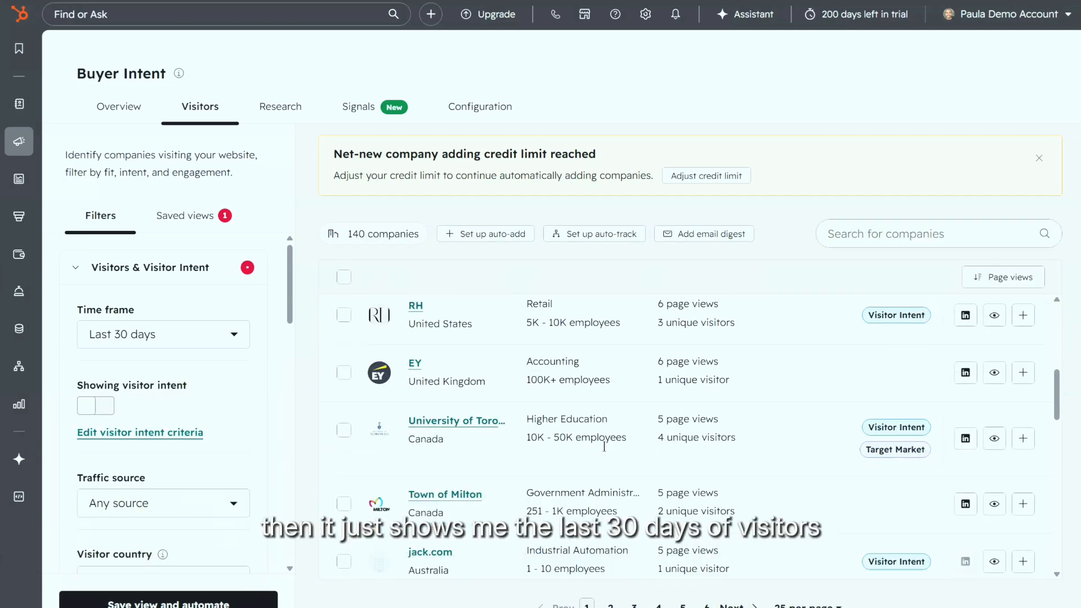
pyautogui.scroll(-5, 604, 446)
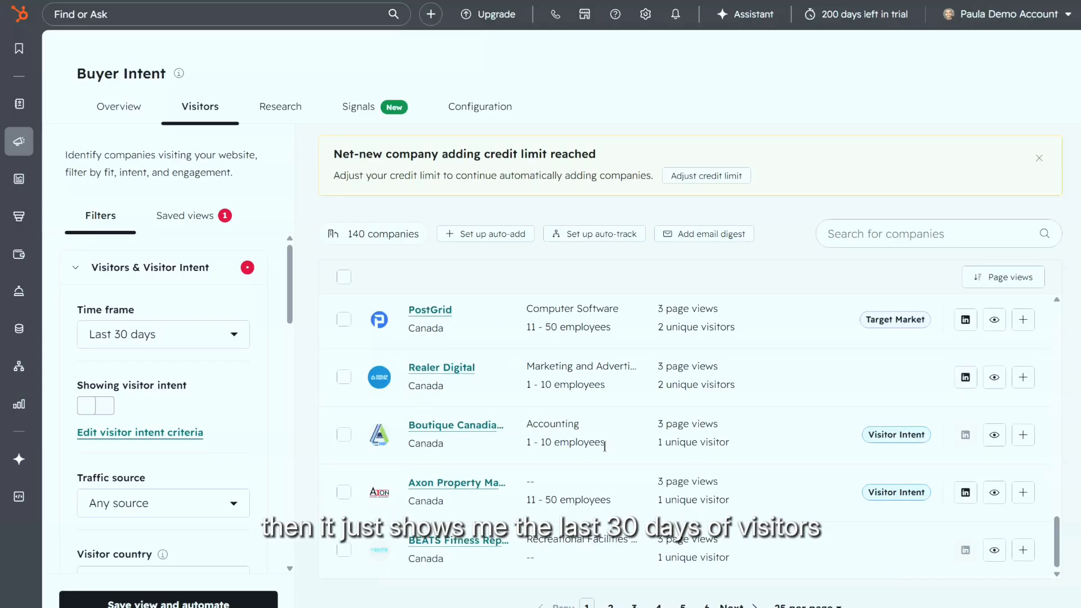
pyautogui.scroll(10, 604, 442)
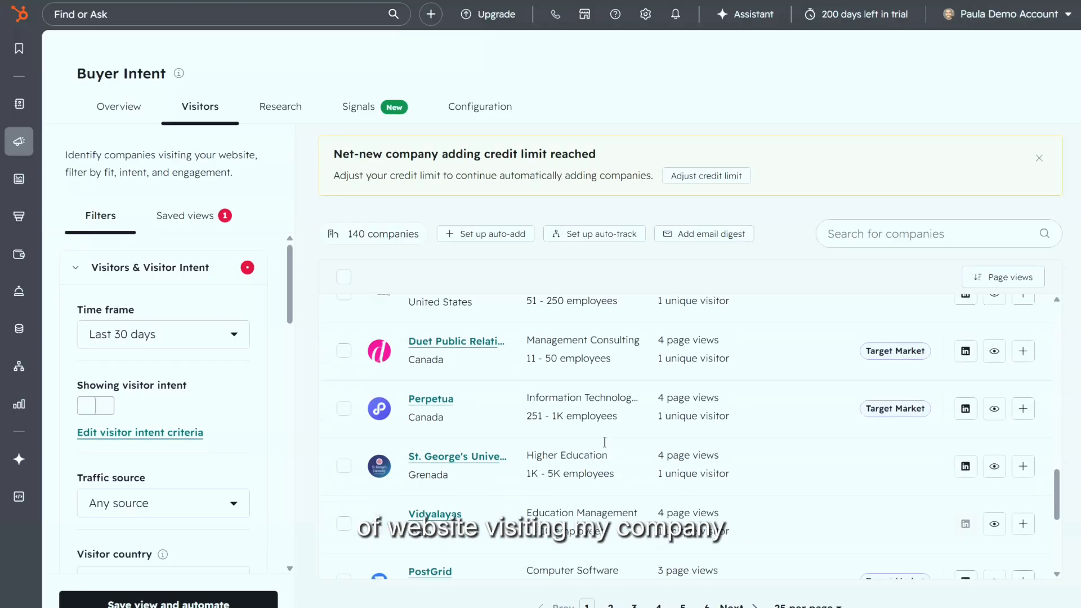
pyautogui.scroll(-4, 604, 442)
pyautogui.scroll(2, 605, 442)
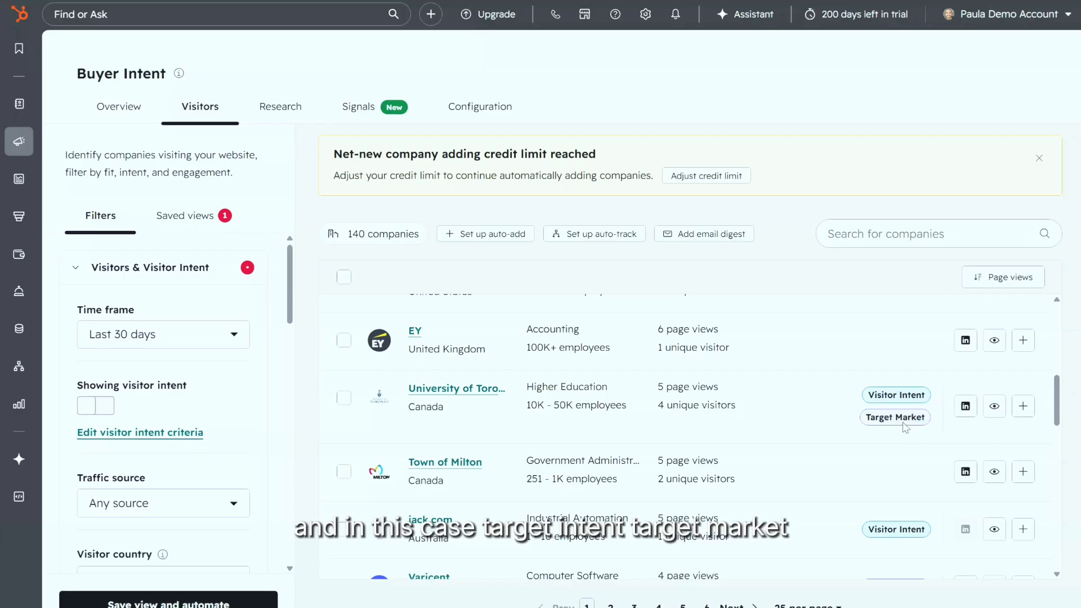
pyautogui.moveTo(904, 427)
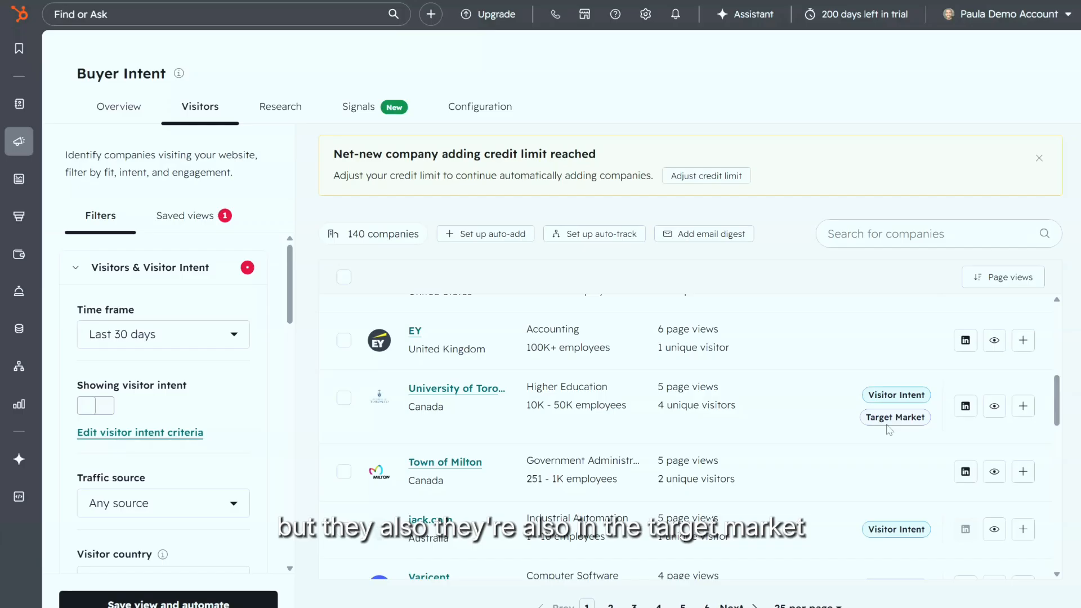
pyautogui.scroll(8, 886, 431)
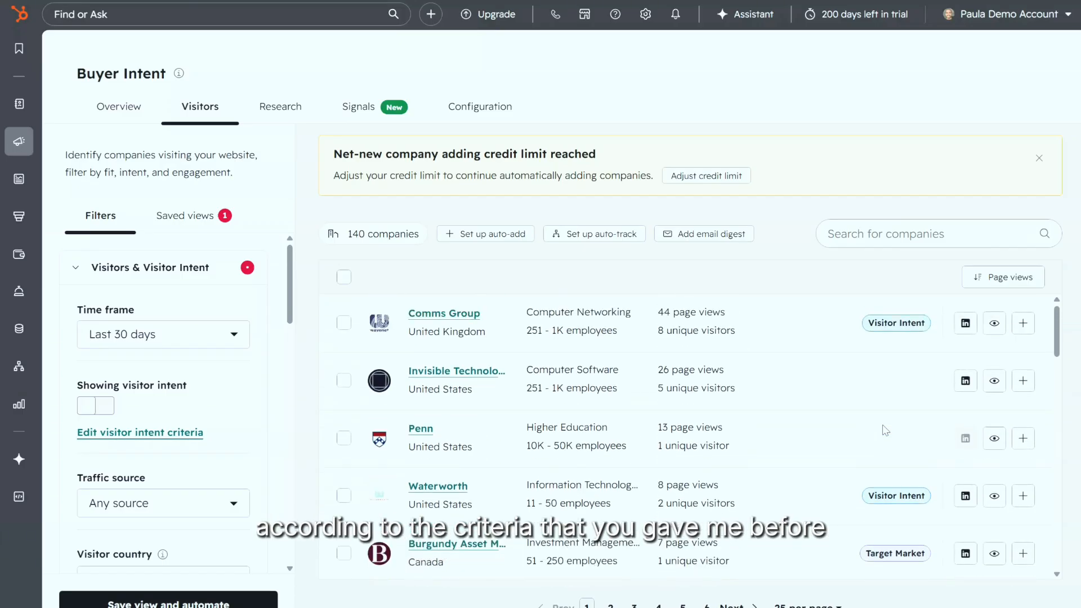
pyautogui.scroll(-12, 886, 431)
pyautogui.scroll(-10, 886, 430)
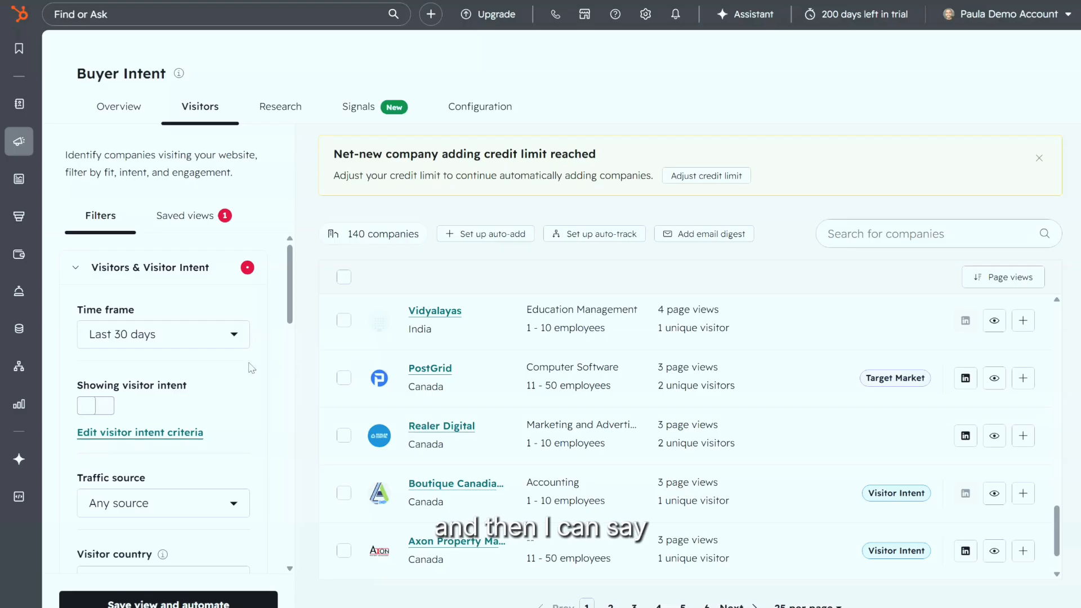
pyautogui.scroll(-3, 179, 393)
pyautogui.scroll(2, 179, 392)
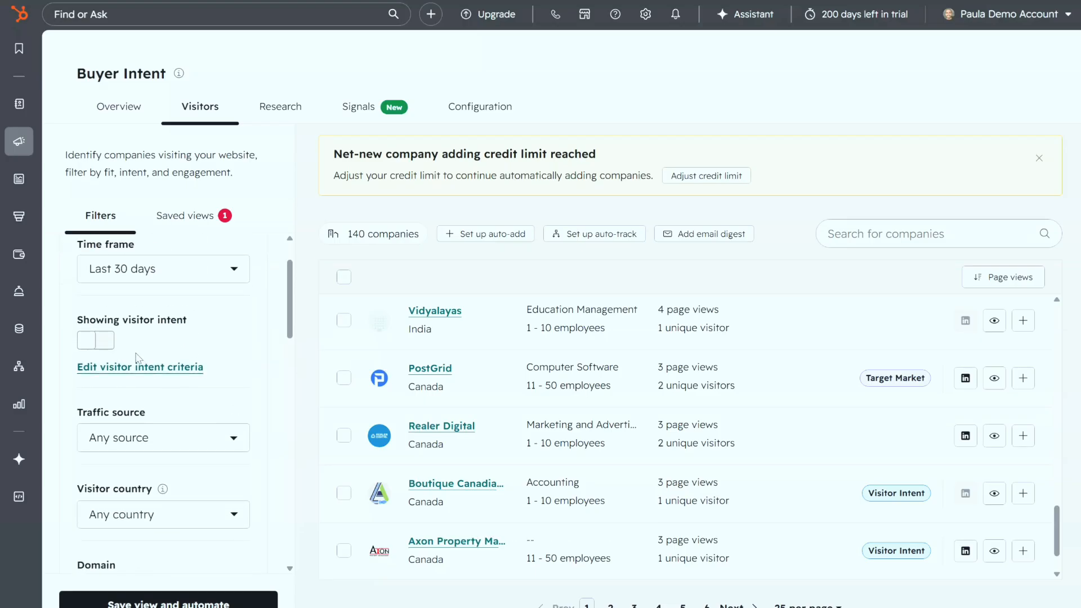
# Step: Turn on visitor intent and review the Emgo Site Visitors criteria without saving changes
pyautogui.click(103, 343)
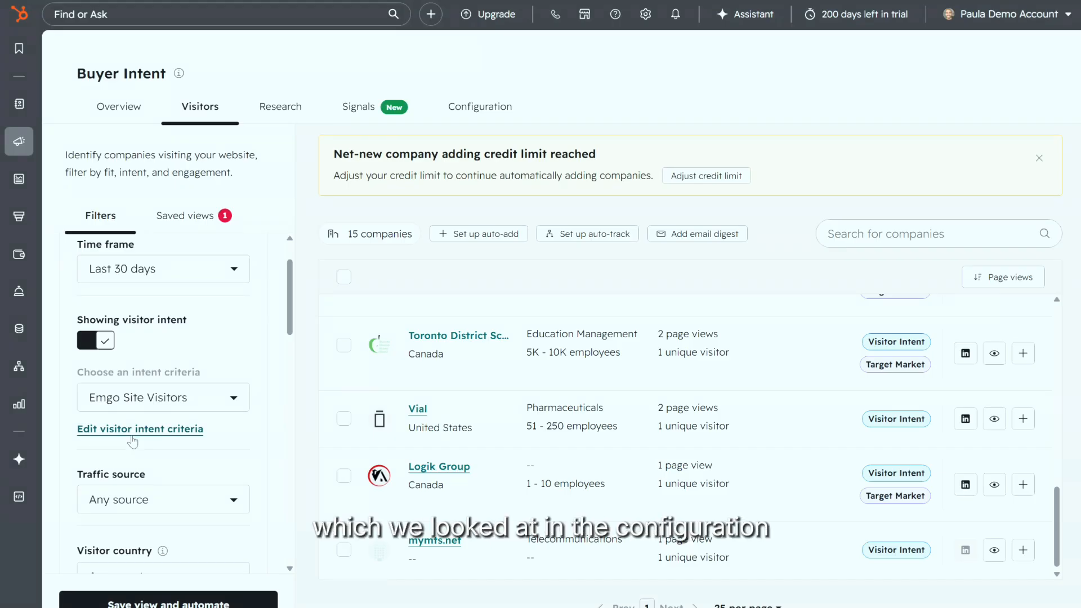
pyautogui.click(133, 434)
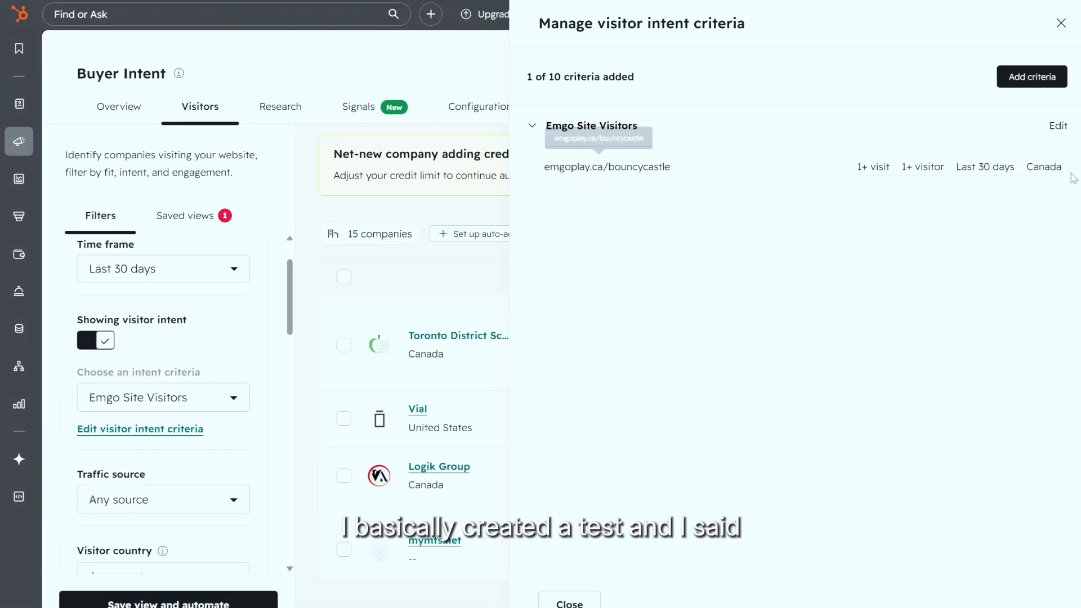
pyautogui.click(1058, 126)
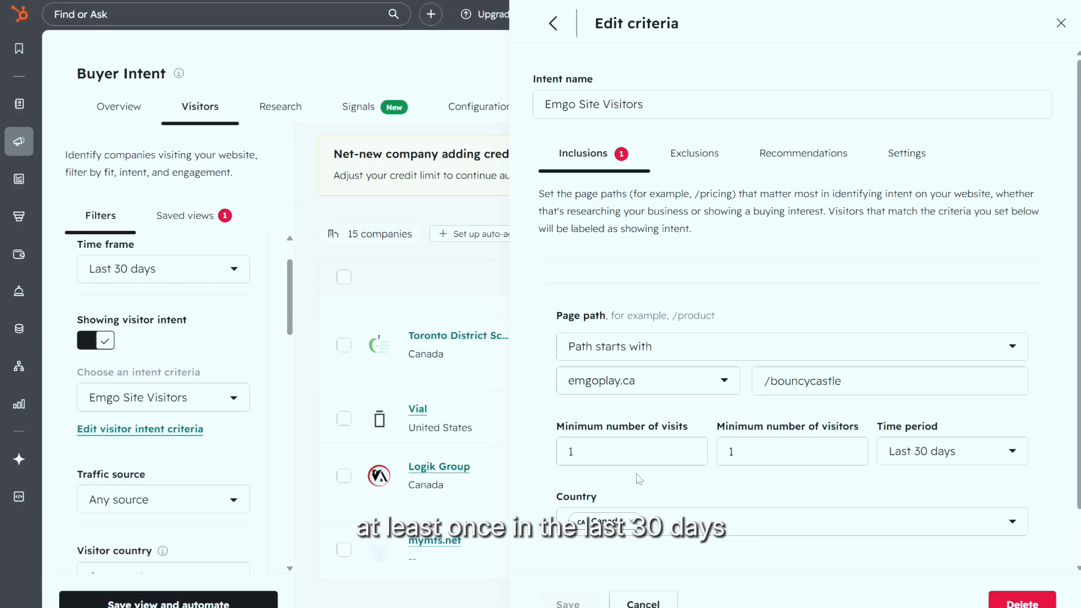
pyautogui.scroll(-1, 740, 520)
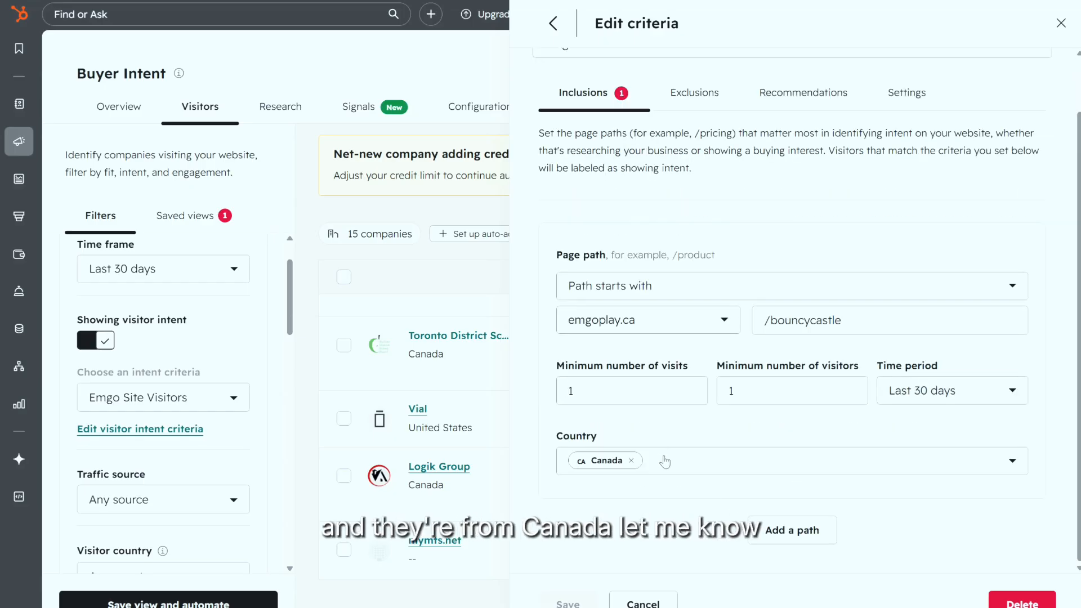
pyautogui.scroll(1, 659, 583)
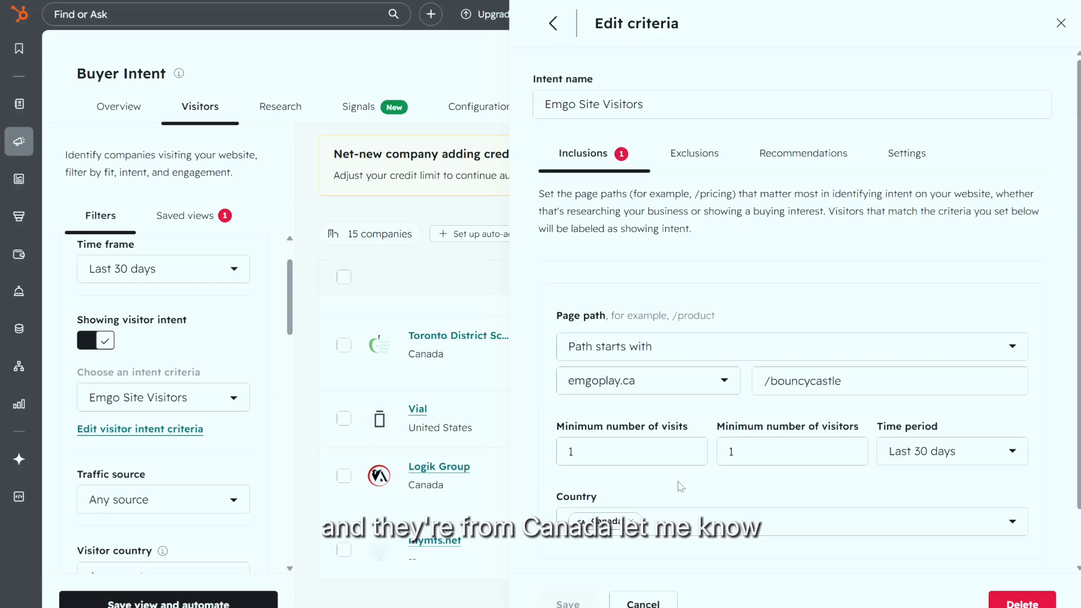
pyautogui.click(649, 601)
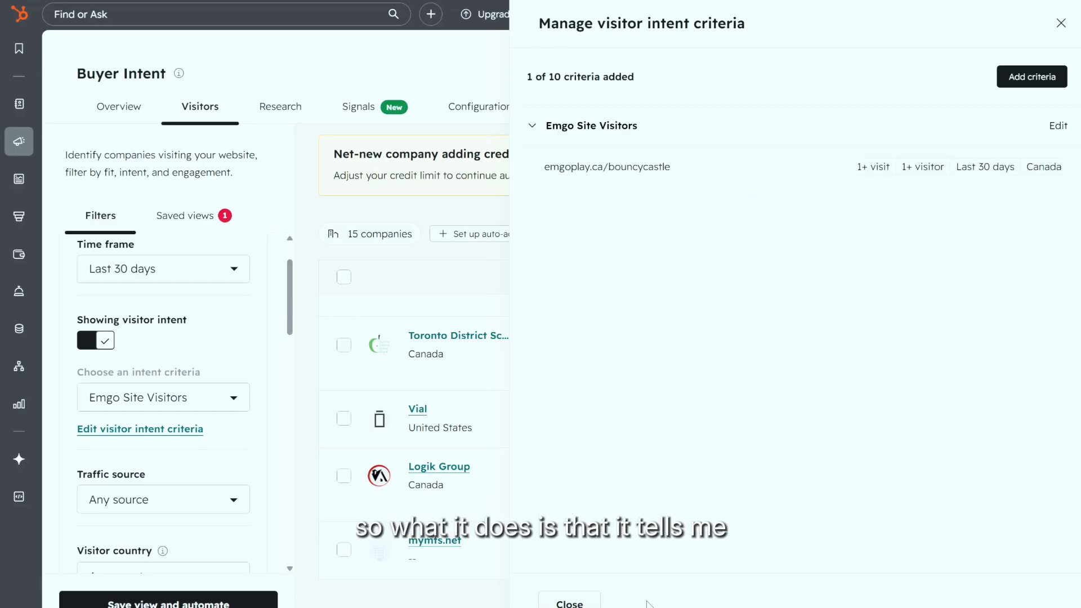
pyautogui.click(1060, 24)
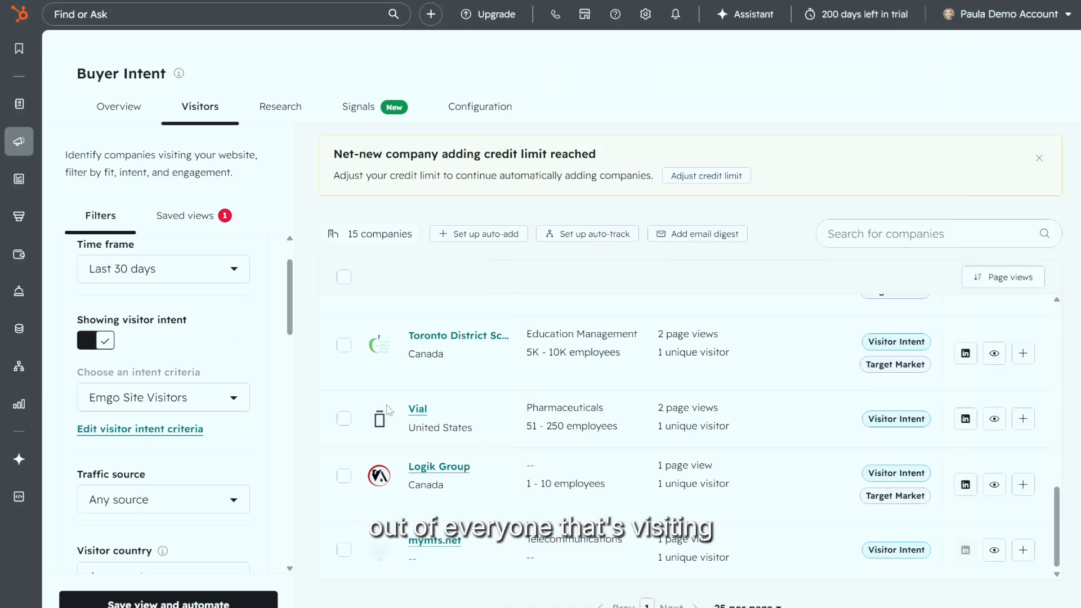
# Step: Keep Emgo Site Visitors selected, then switch off the Showing visitor intent filter
pyautogui.click(229, 406)
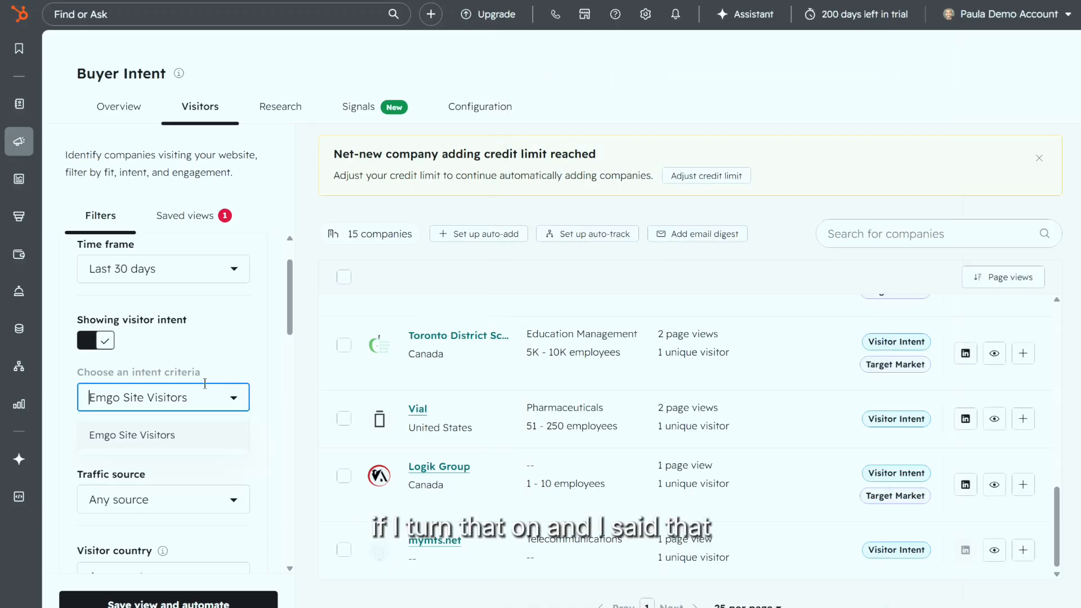
pyautogui.click(223, 432)
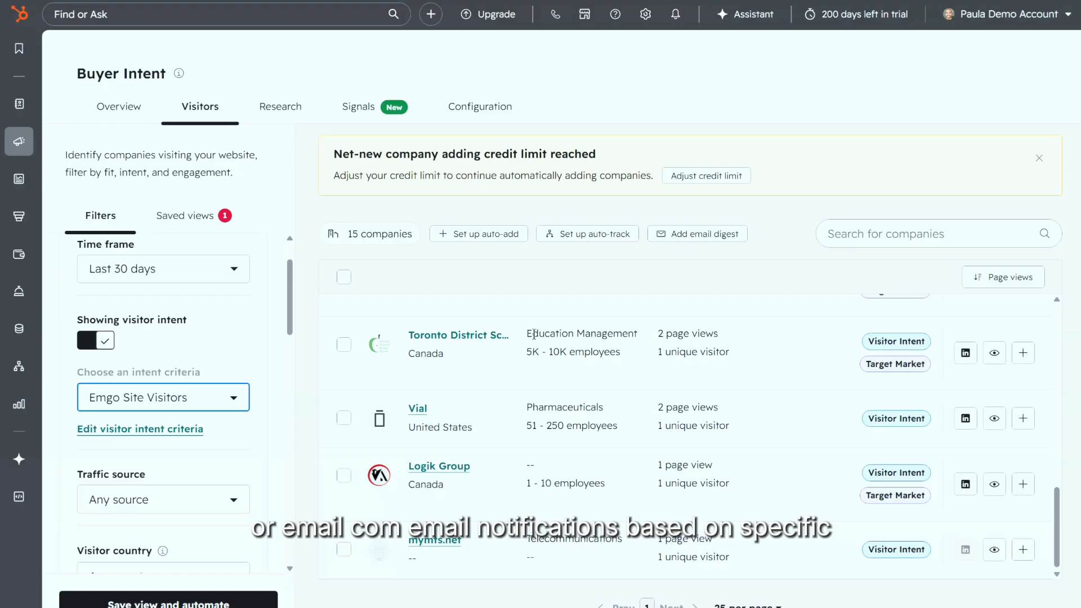
pyautogui.click(109, 341)
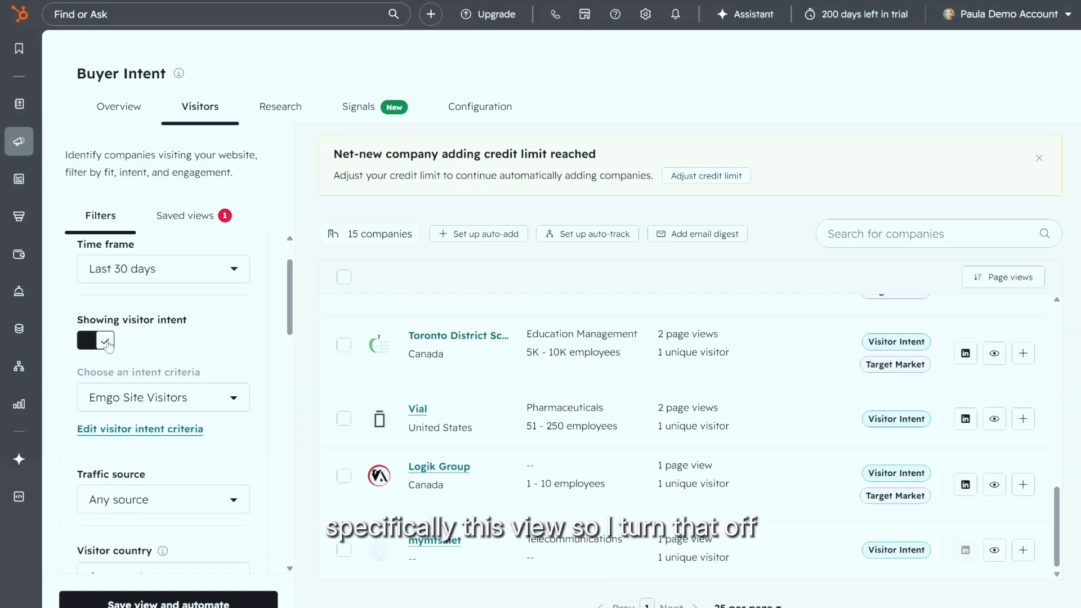
pyautogui.scroll(-1, 197, 368)
pyautogui.scroll(-2, 196, 367)
# Step: Check the Traffic source and Visitor country filter options, leaving both unchanged
pyautogui.click(169, 306)
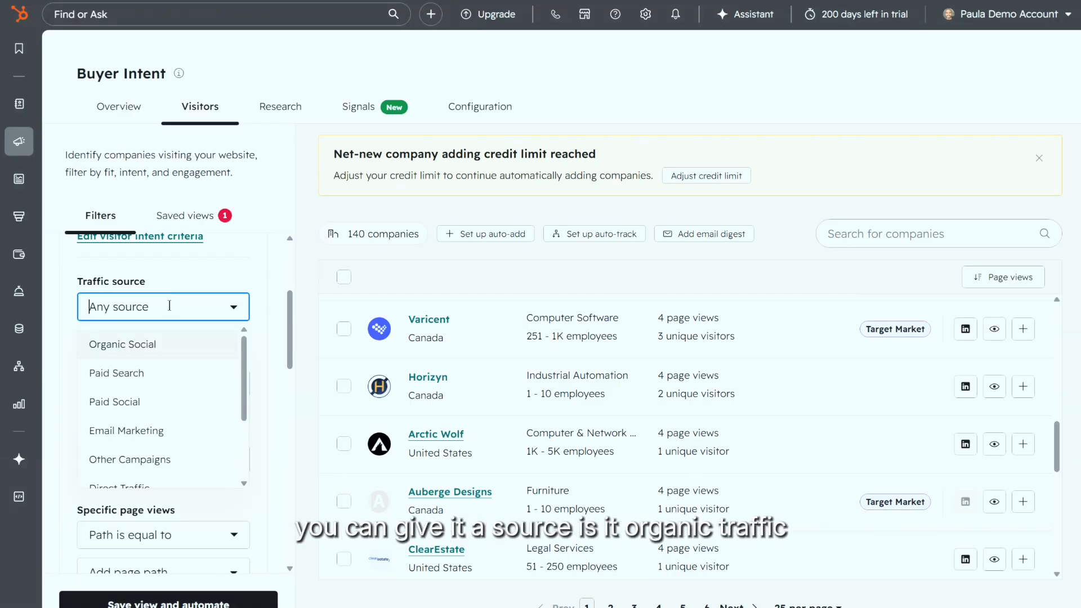
pyautogui.scroll(-2, 214, 425)
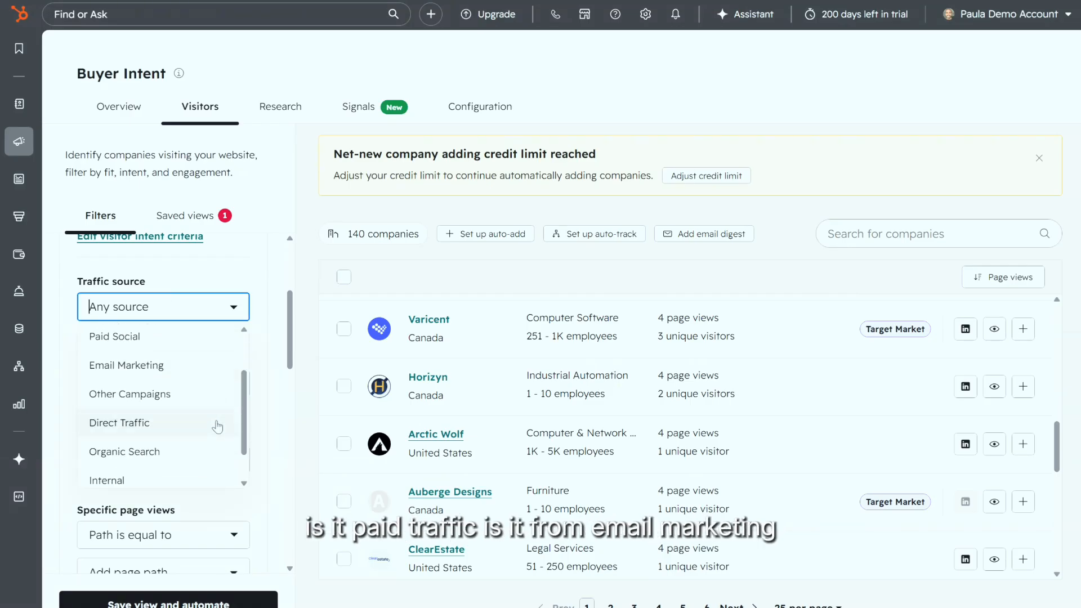
pyautogui.scroll(-1, 213, 426)
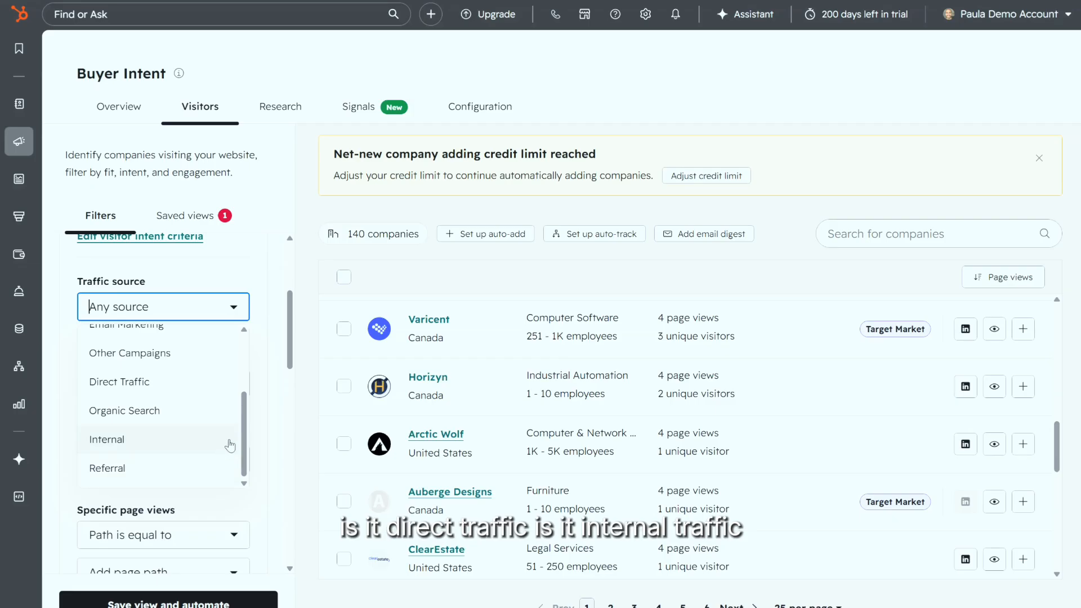
pyautogui.click(282, 306)
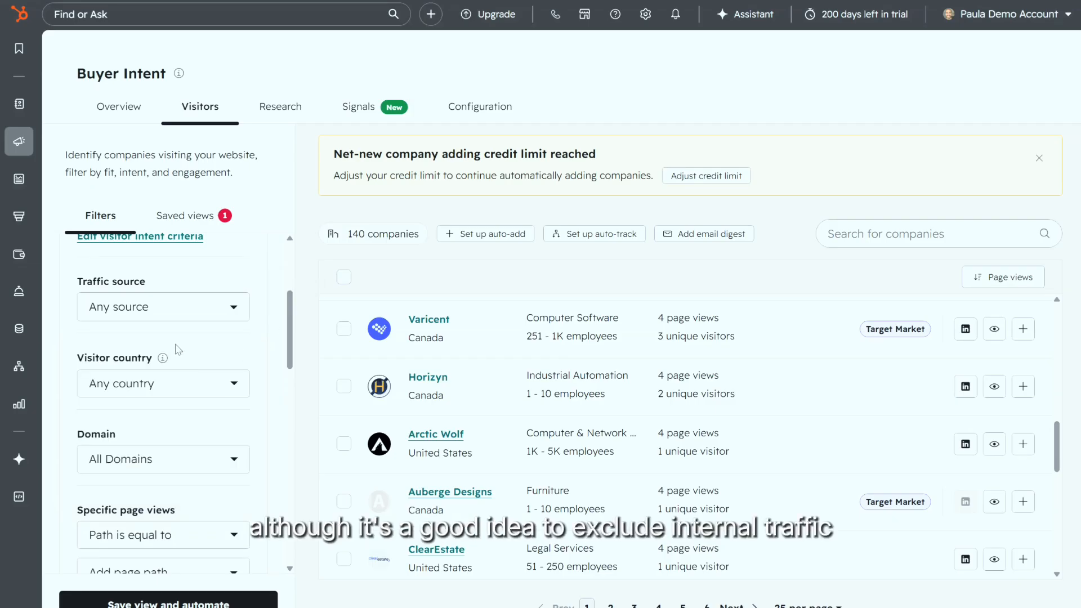
pyautogui.scroll(-3, 175, 349)
pyautogui.scroll(1, 172, 360)
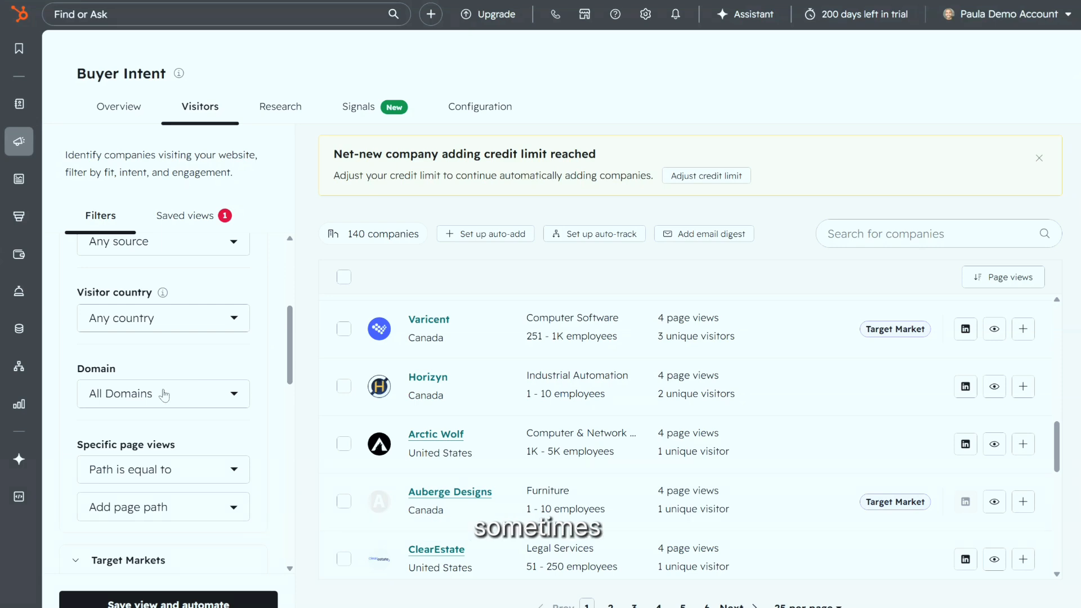
pyautogui.click(176, 326)
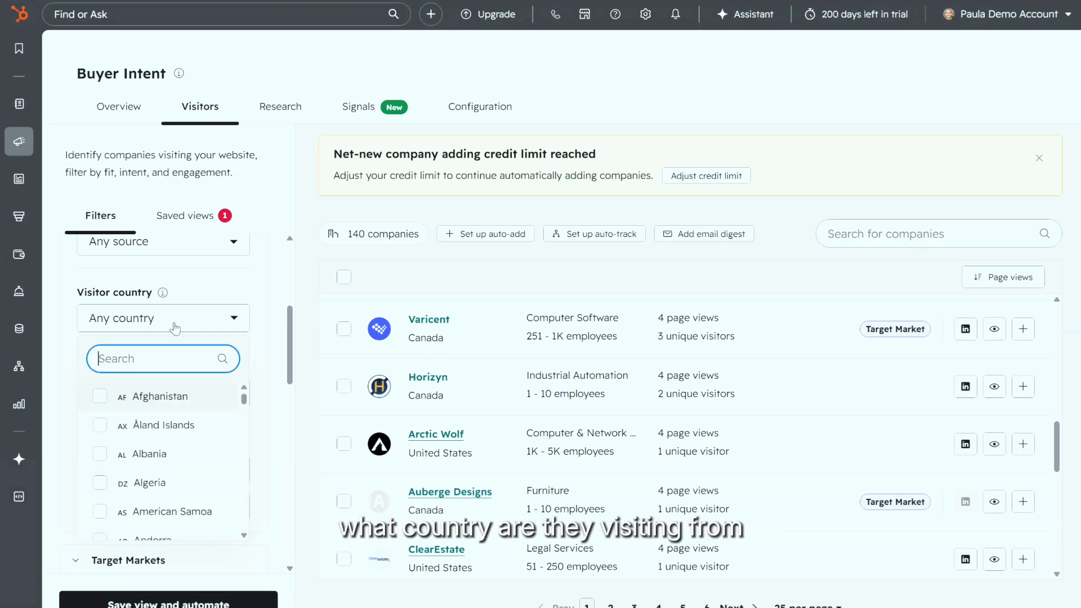
pyautogui.click(283, 323)
pyautogui.scroll(-1, 261, 443)
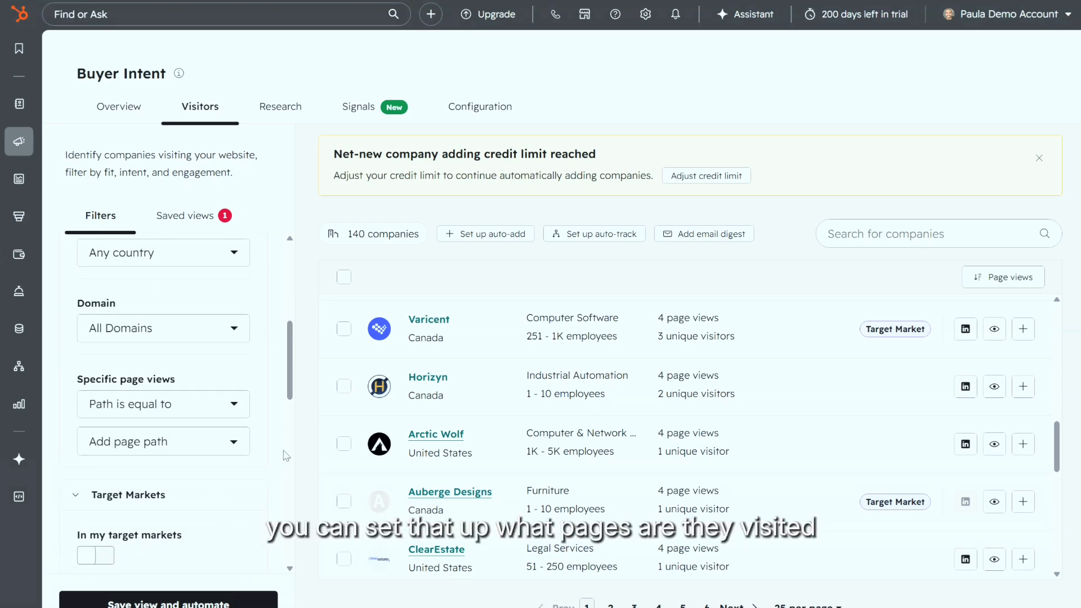
pyautogui.scroll(-2, 209, 461)
# Step: Keep the page path rule as 'Path is equal to' without adding a path, then open Configuration
pyautogui.click(174, 340)
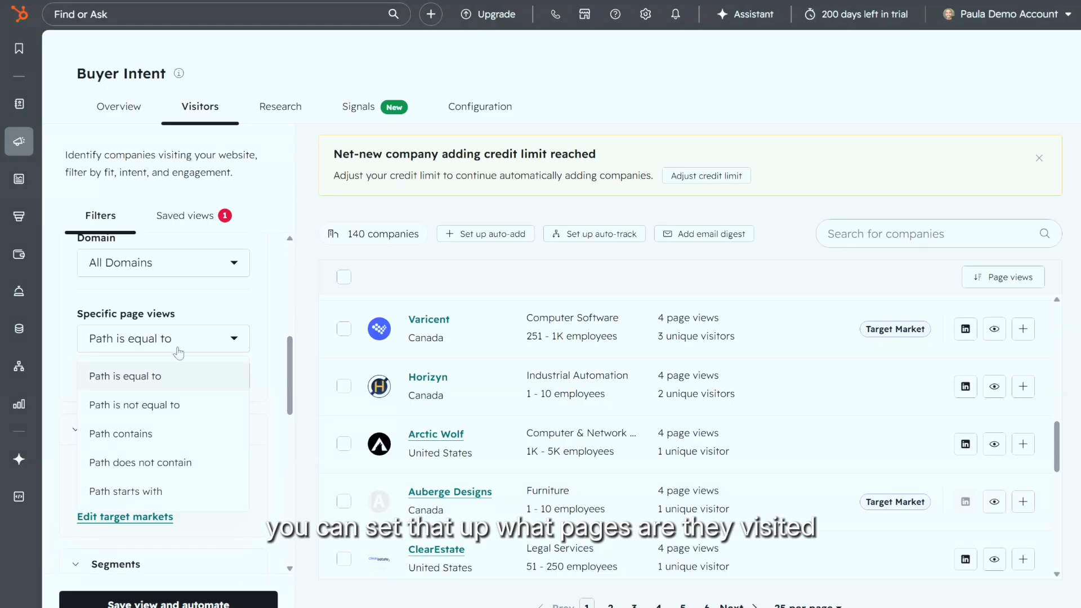
pyautogui.click(177, 376)
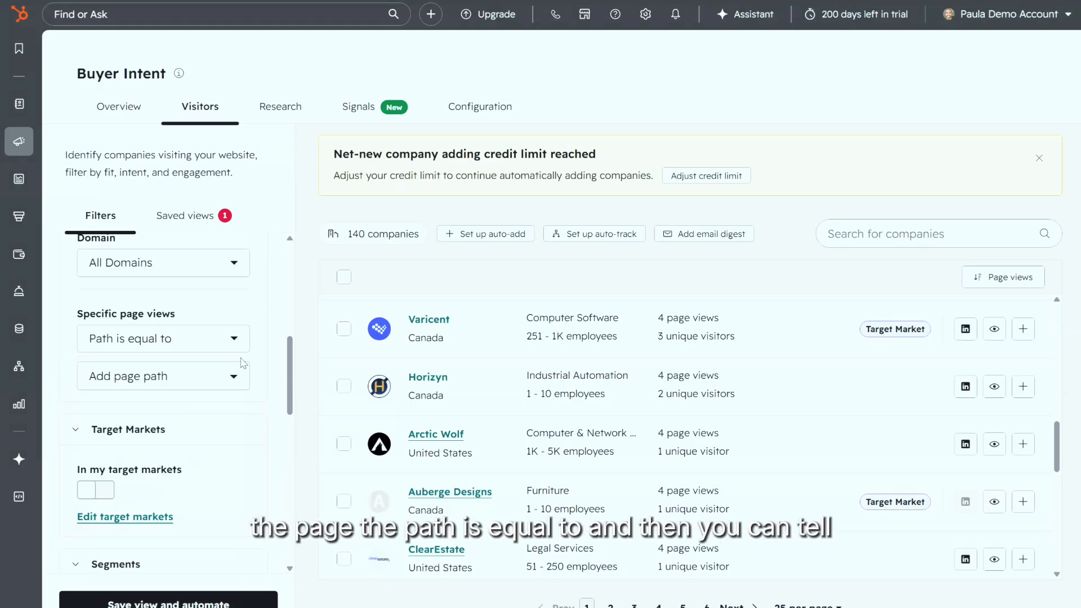
pyautogui.click(207, 381)
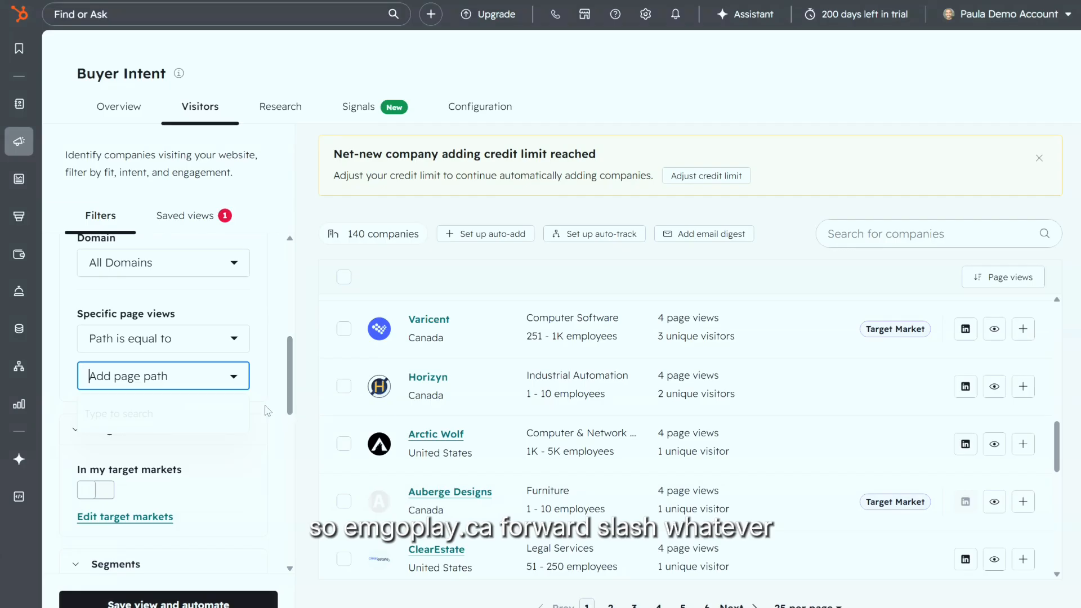
pyautogui.click(301, 330)
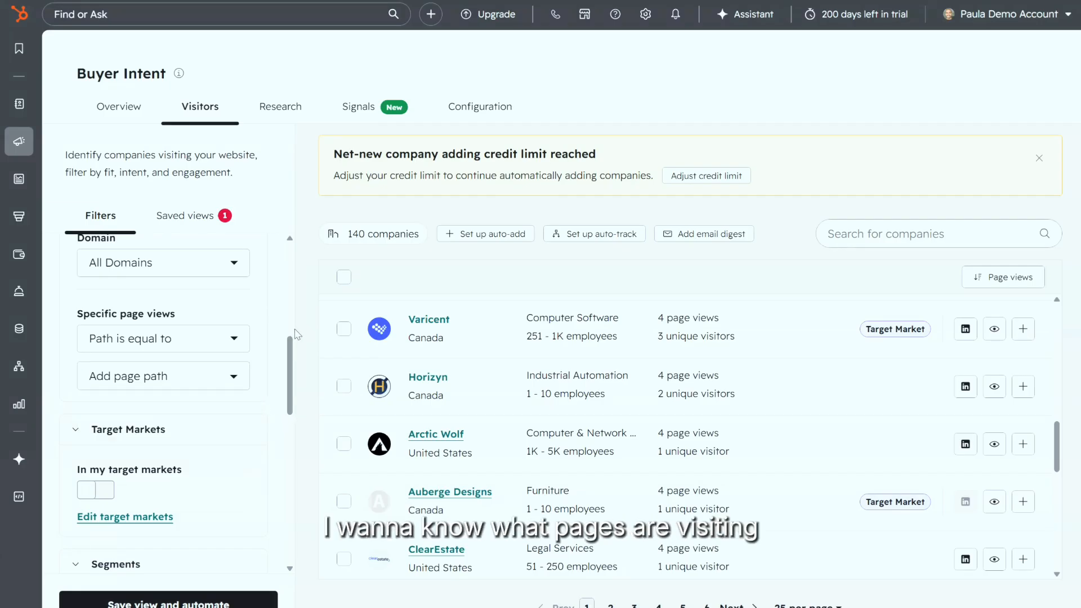
pyautogui.scroll(-3, 212, 392)
pyautogui.scroll(2, 169, 417)
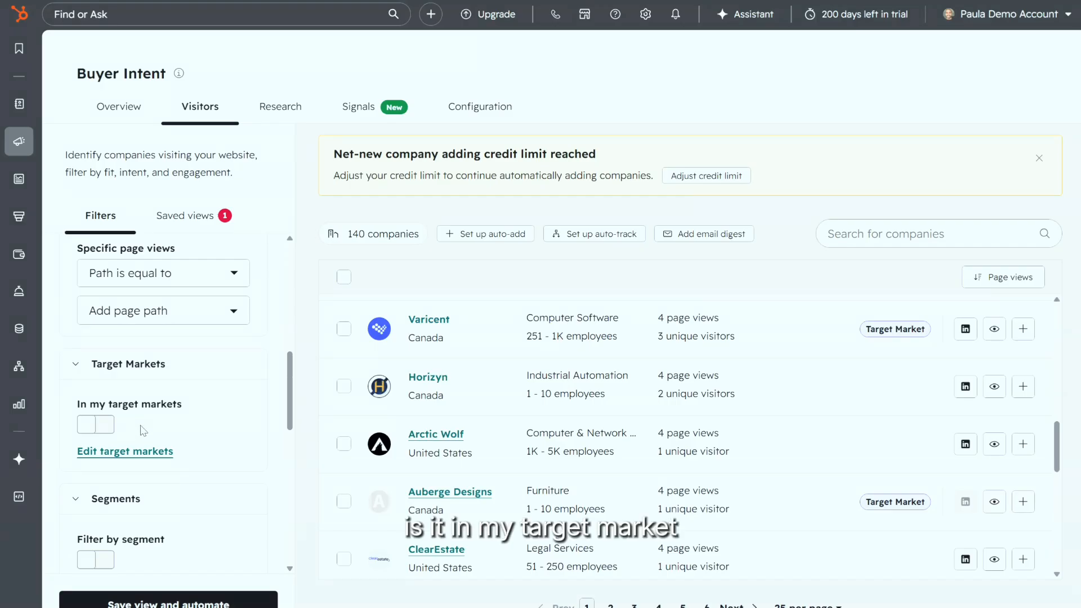
pyautogui.click(525, 98)
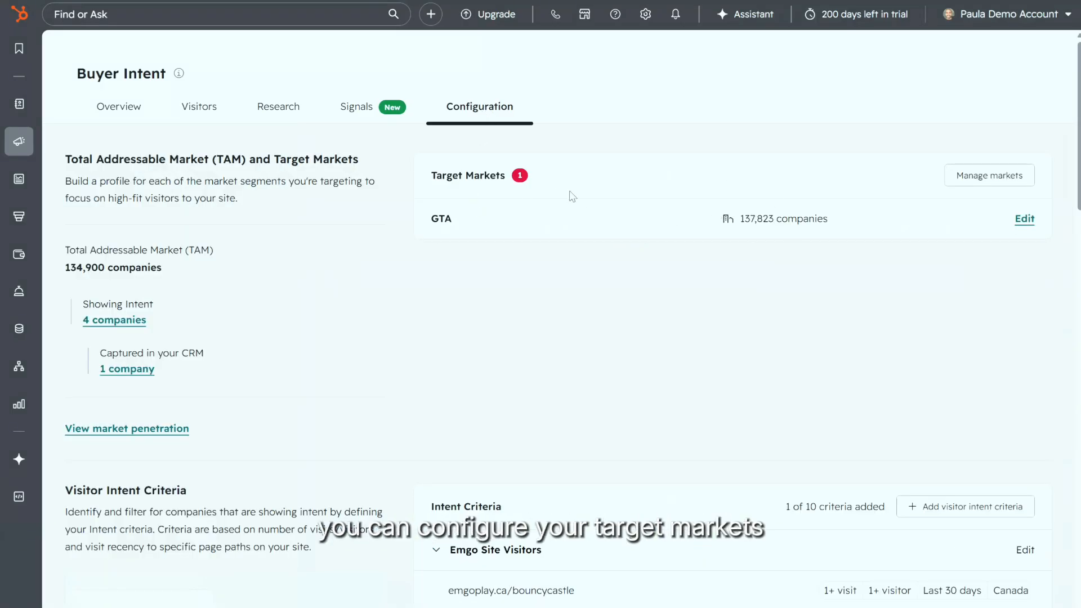
# Step: Filter the Visitors list to companies in the GTA target market
pyautogui.click(202, 111)
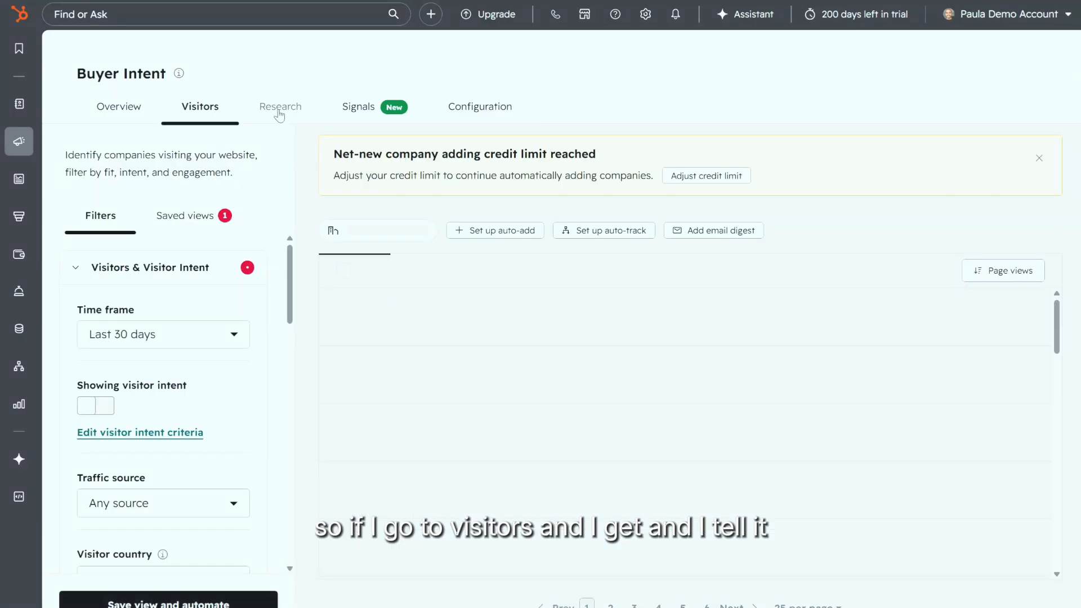
pyautogui.scroll(-5, 142, 482)
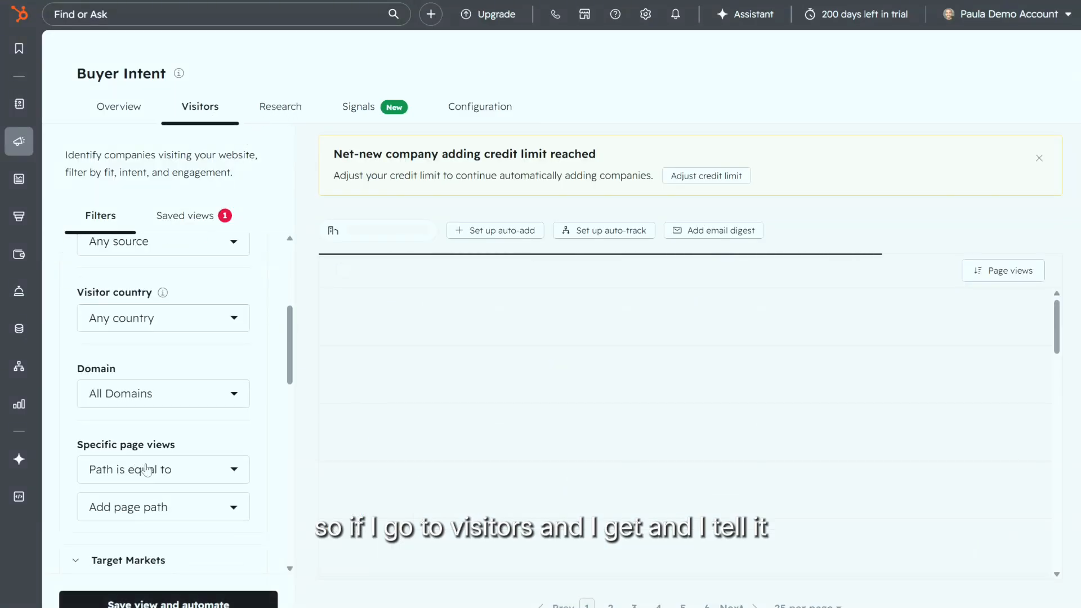
pyautogui.scroll(-5, 146, 469)
pyautogui.click(103, 361)
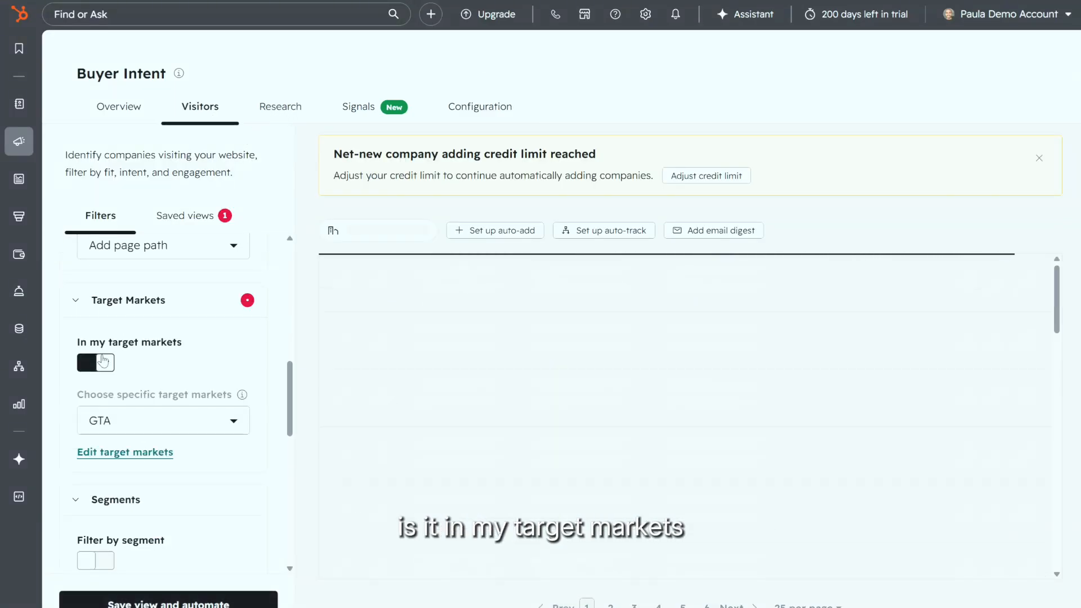
pyautogui.click(157, 426)
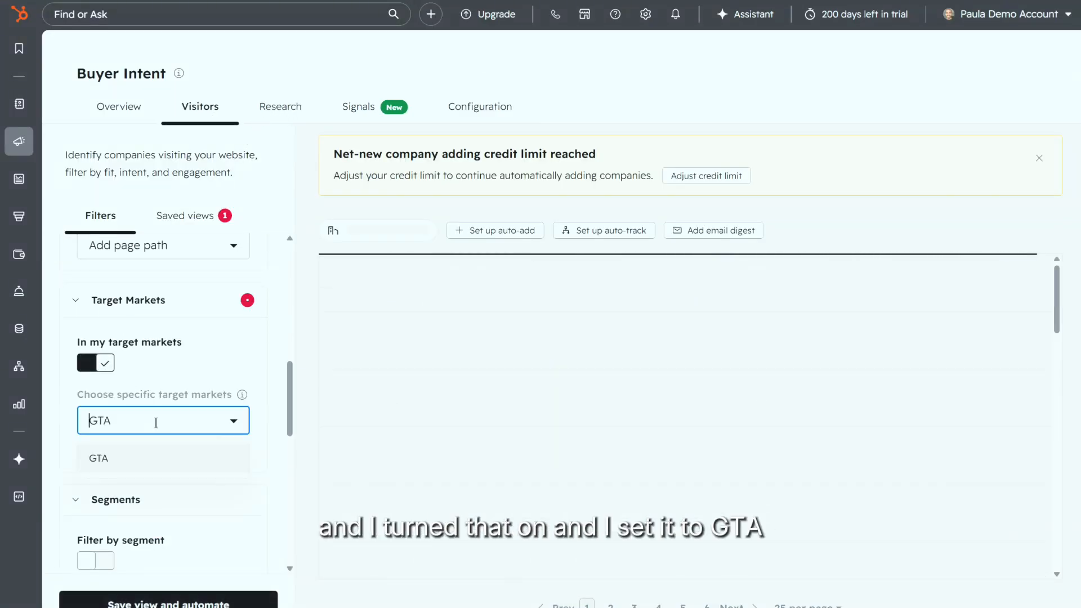
pyautogui.click(161, 467)
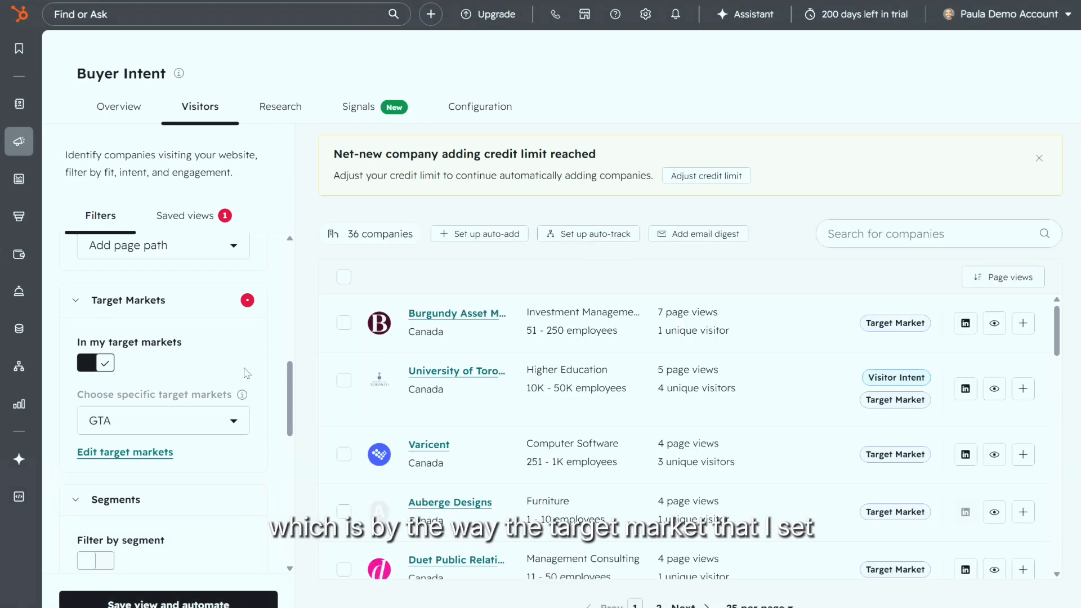
# Step: Check the GTA market in Configuration, then return to the Visitors list
pyautogui.scroll(3, 246, 374)
pyautogui.click(473, 112)
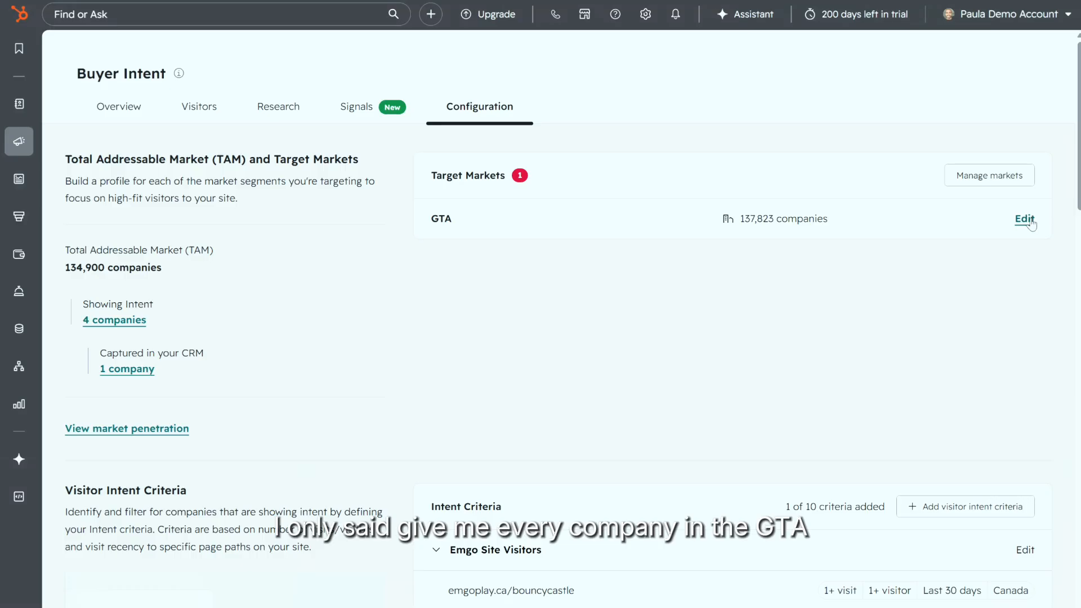
pyautogui.click(199, 108)
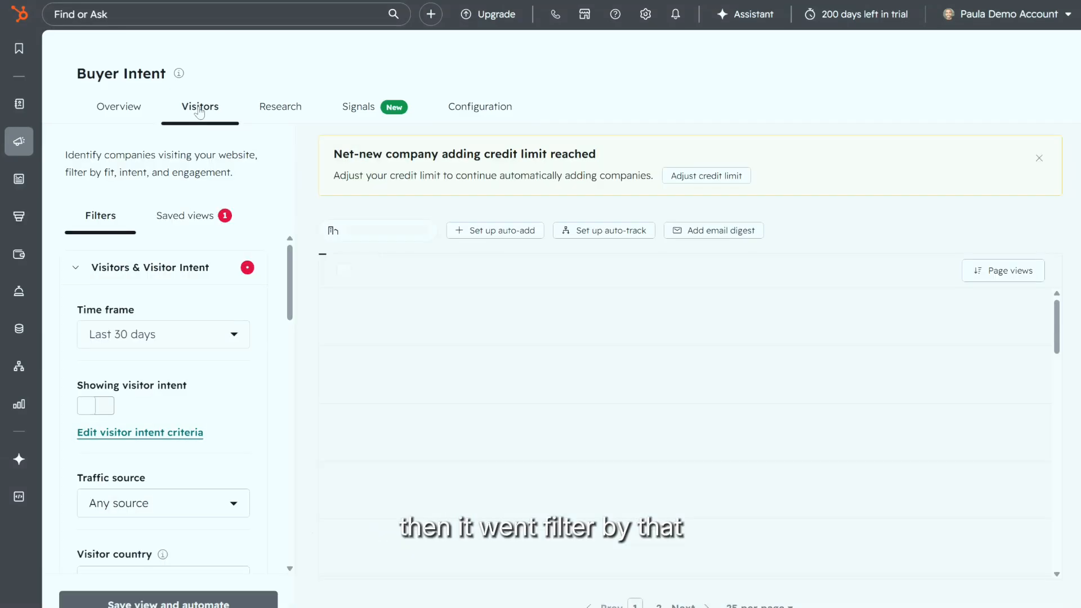
pyautogui.scroll(-8, 169, 445)
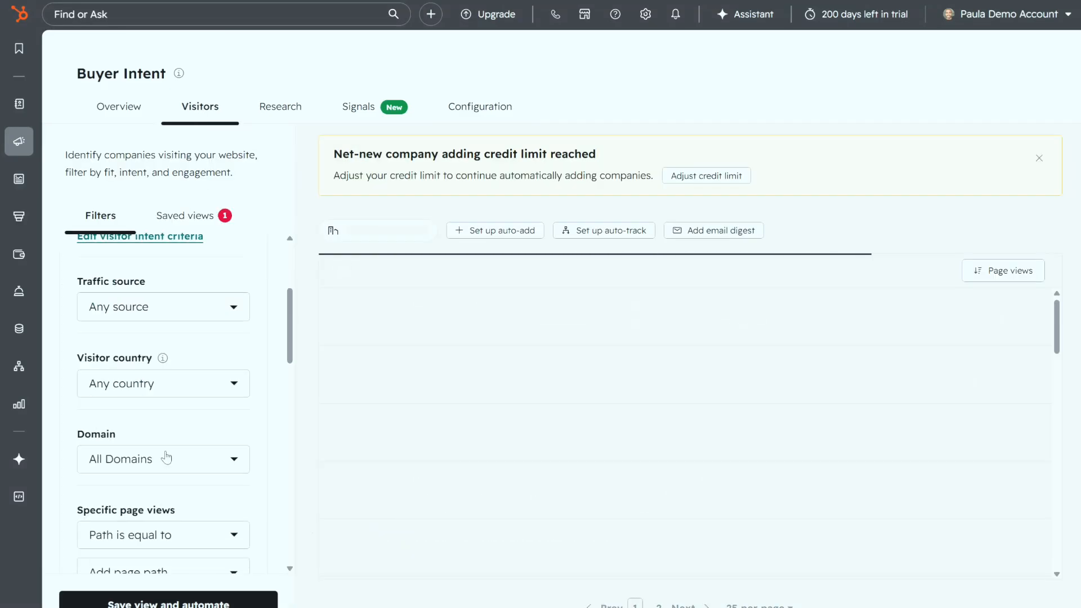
pyautogui.scroll(-3, 167, 455)
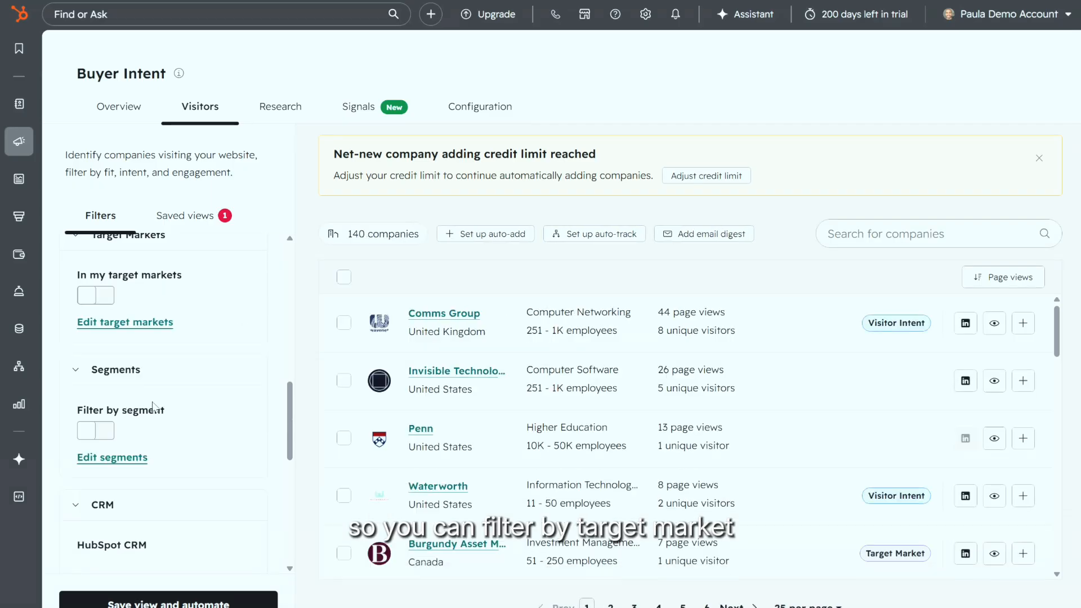
# Step: Review the CRM filters and Lifecycle stage options without selecting any
pyautogui.scroll(-3, 187, 455)
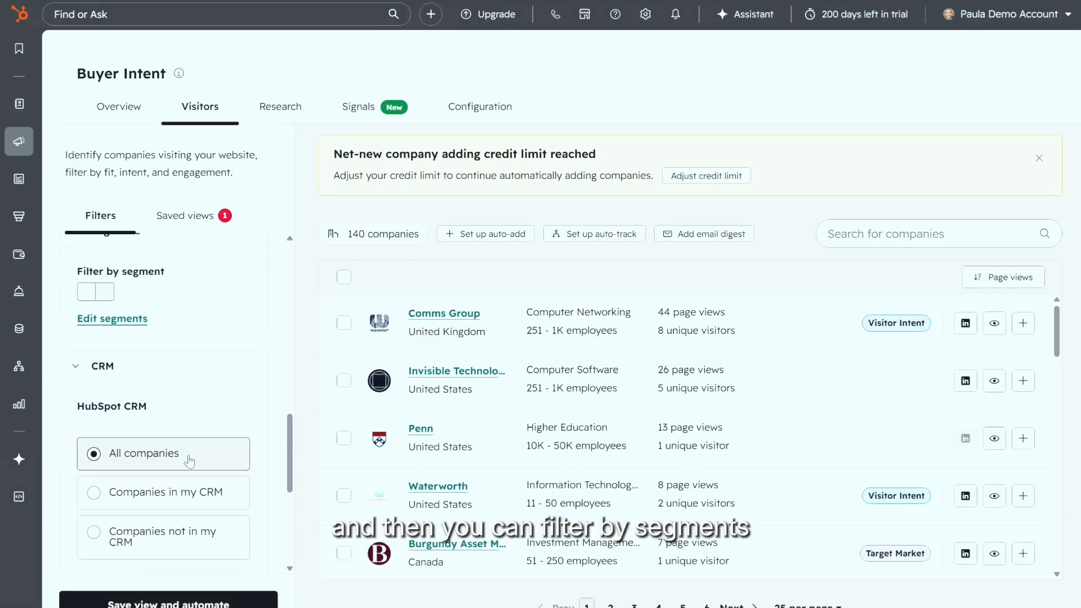
pyautogui.scroll(2, 132, 332)
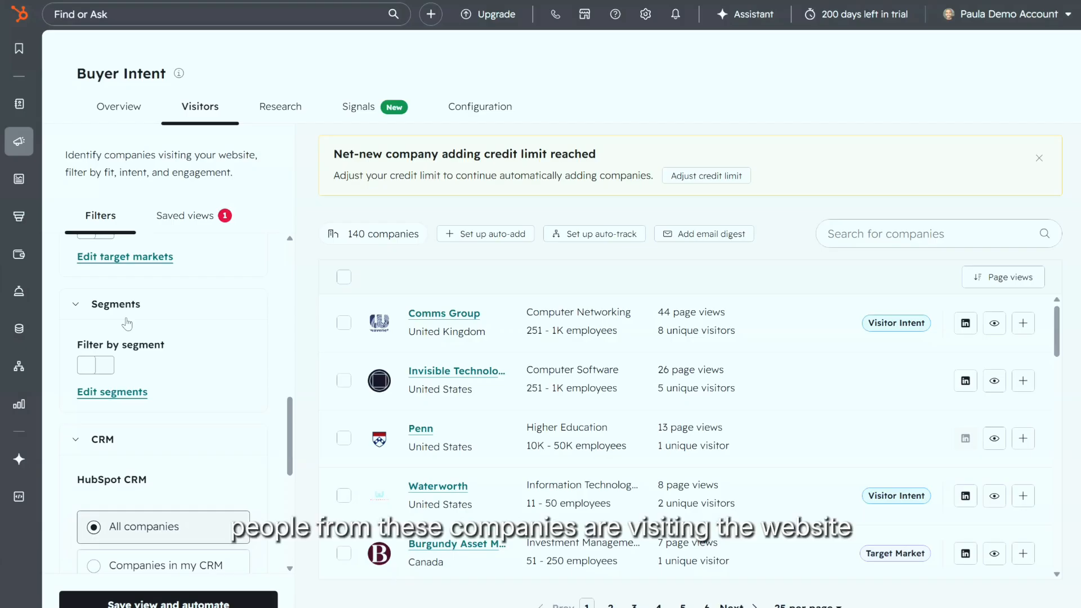
pyautogui.scroll(-5, 142, 457)
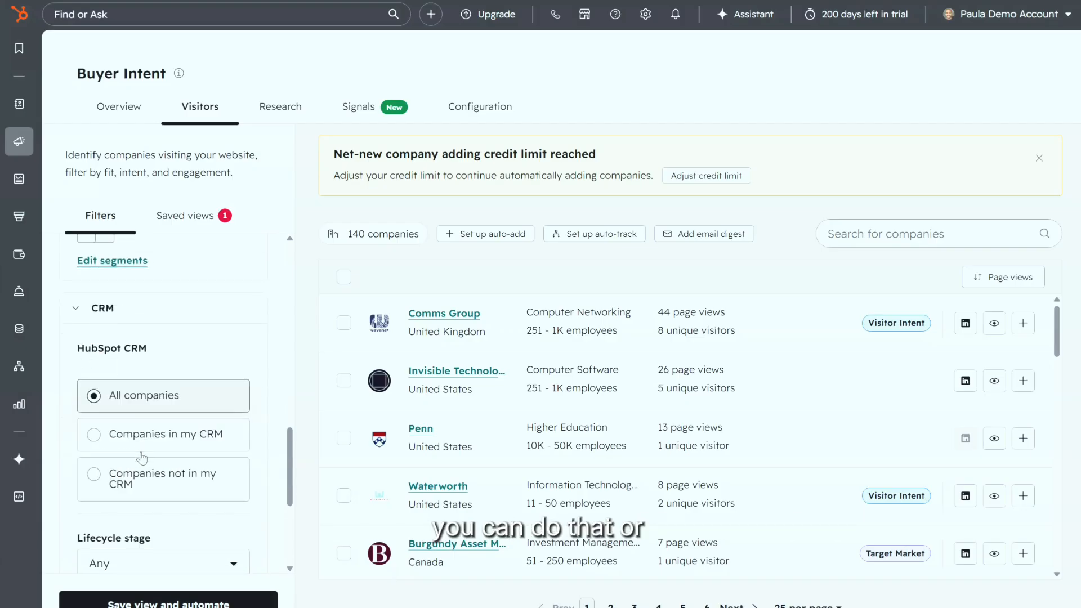
pyautogui.scroll(3, 141, 457)
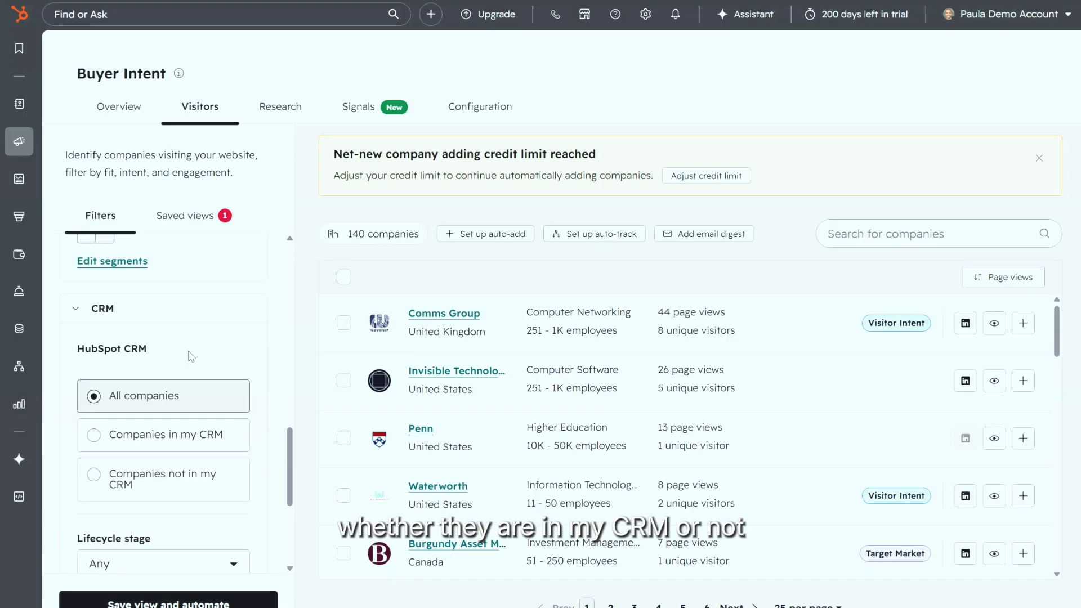
pyautogui.scroll(-5, 149, 485)
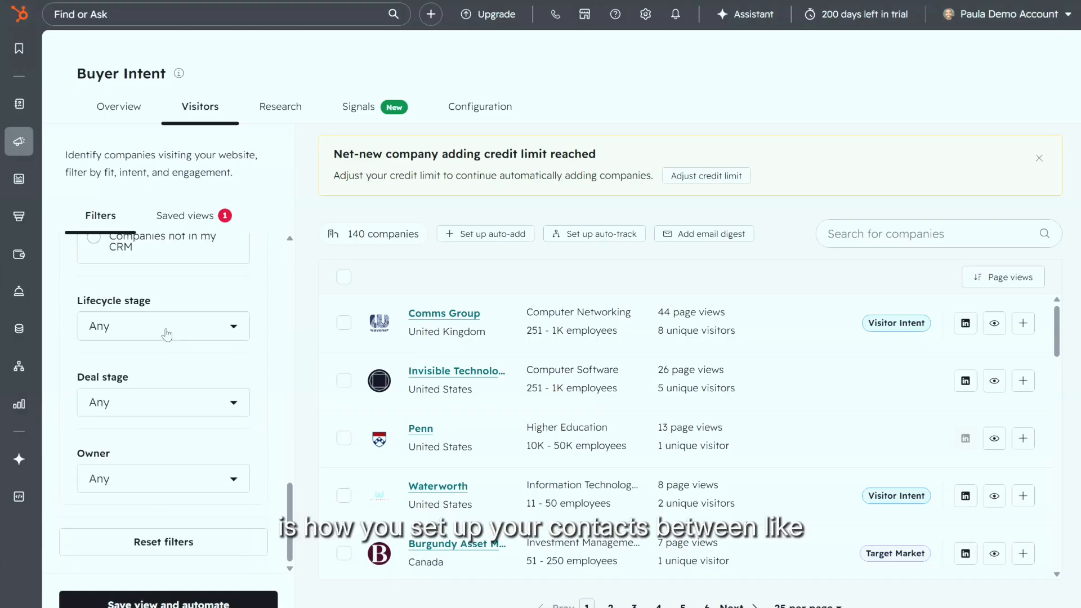
pyautogui.click(166, 329)
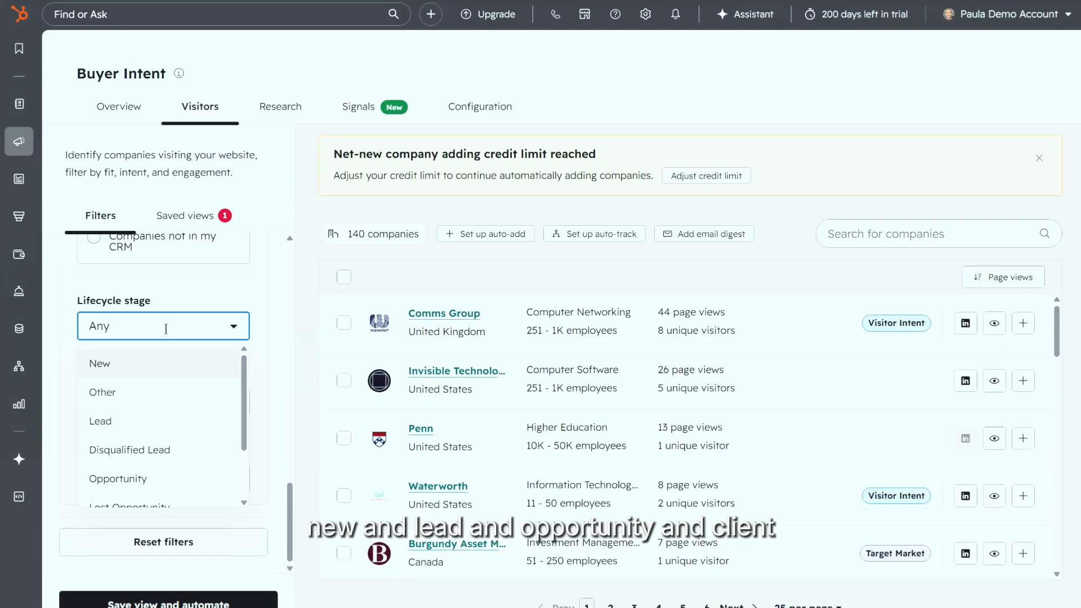
pyautogui.scroll(-2, 183, 420)
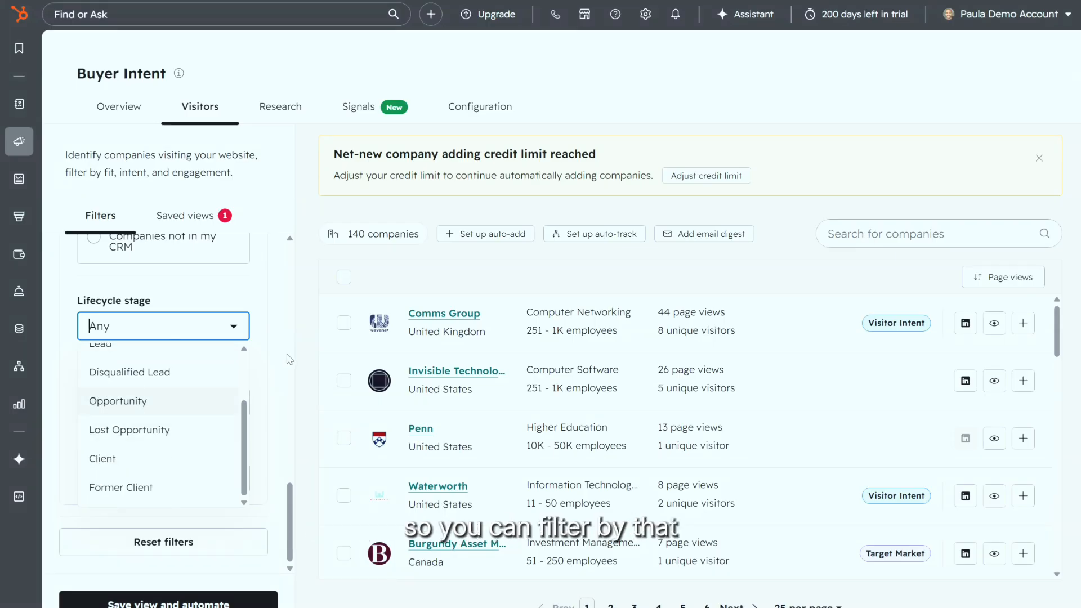
pyautogui.click(265, 383)
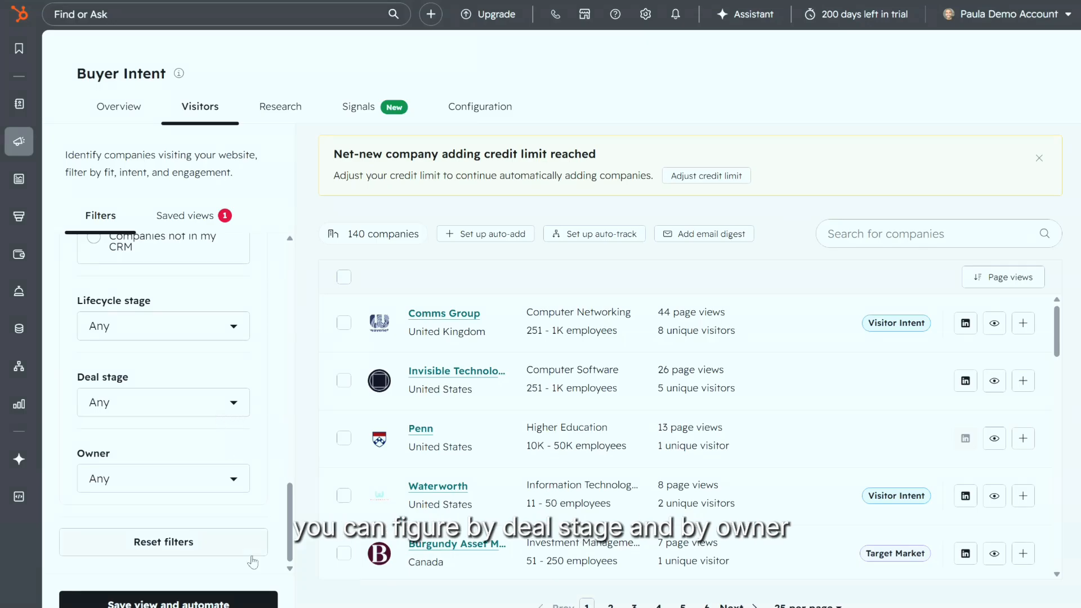
# Step: Load the Saved views tab showing Bouncy Castle Page Visitors
pyautogui.scroll(10, 234, 470)
pyautogui.scroll(5, 227, 462)
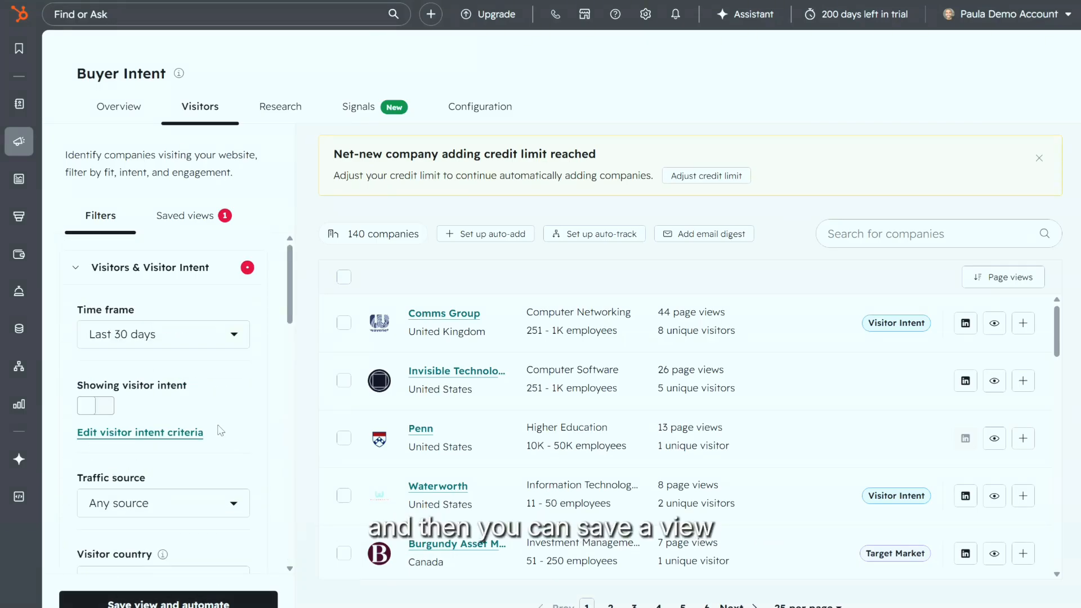
pyautogui.click(187, 220)
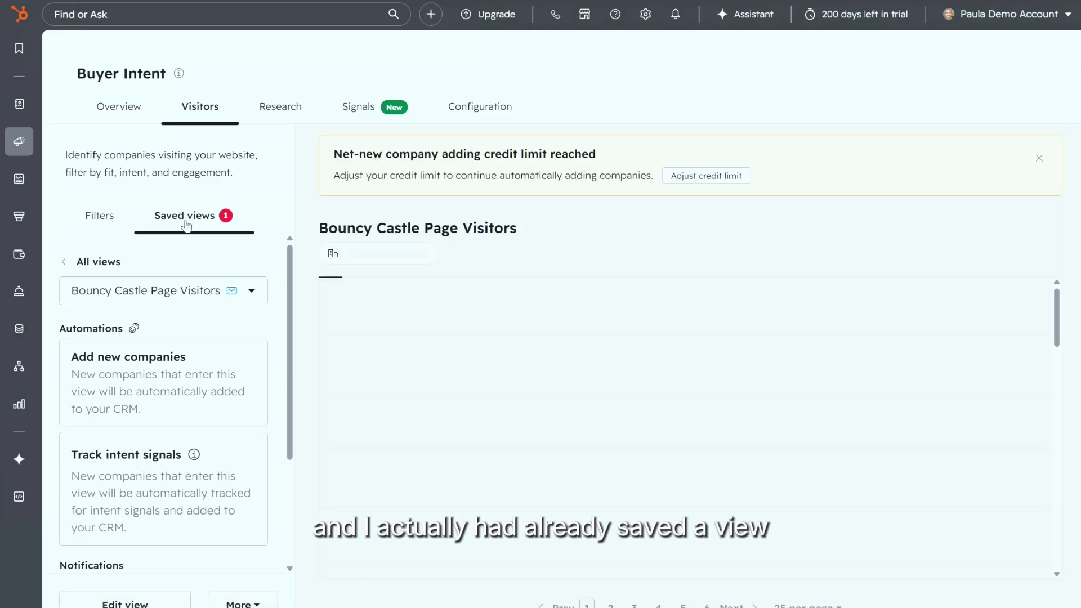
# Step: Close the saved views list and open the Email digests card under Notifications
pyautogui.click(155, 297)
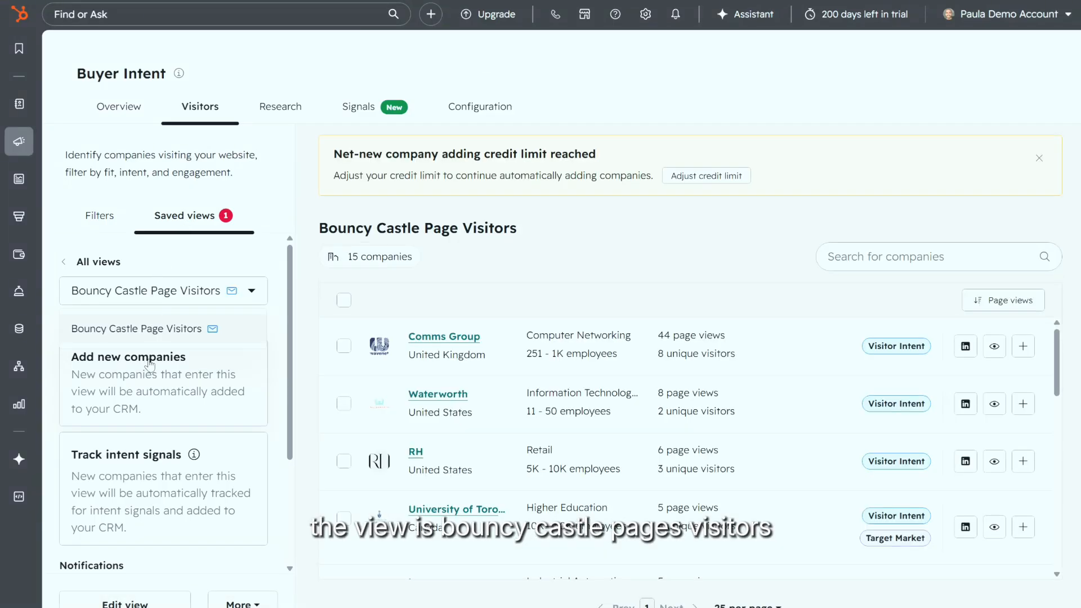
pyautogui.click(272, 323)
pyautogui.scroll(-3, 260, 389)
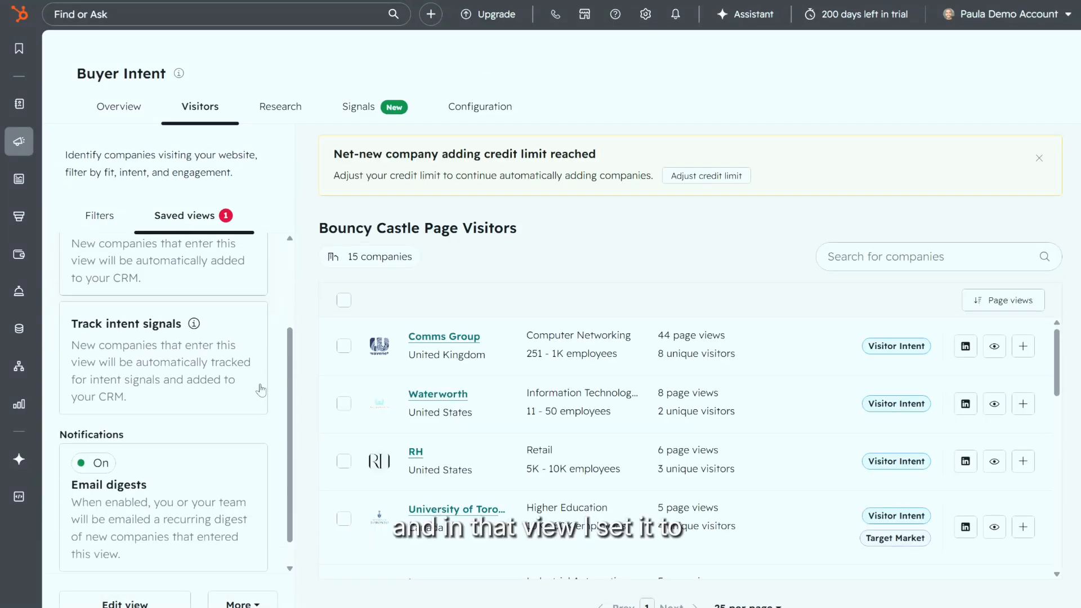
pyautogui.scroll(3, 260, 388)
pyautogui.scroll(-3, 260, 388)
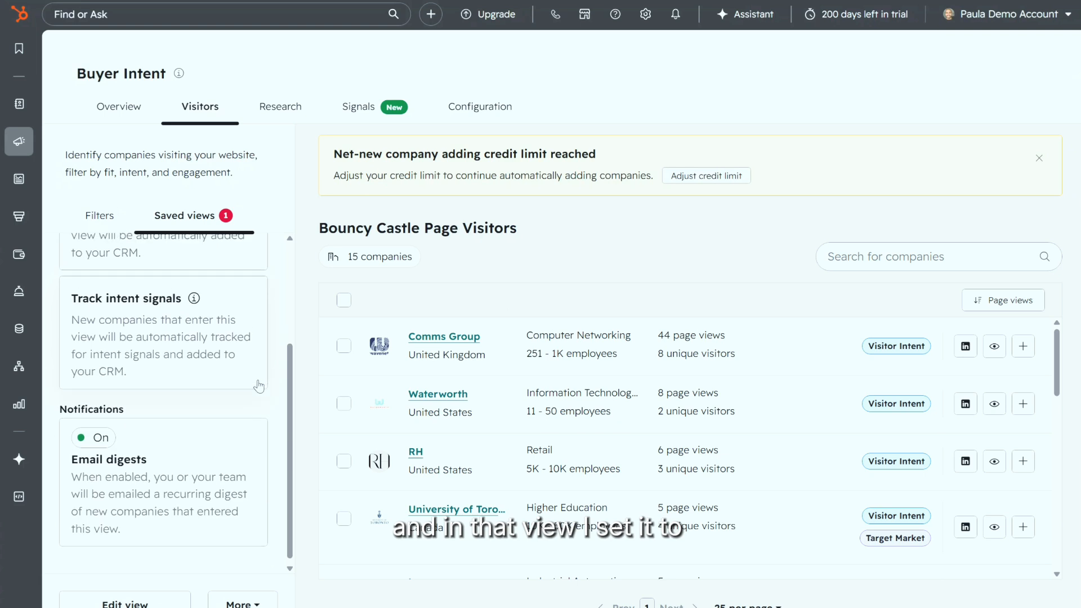
pyautogui.scroll(3, 259, 386)
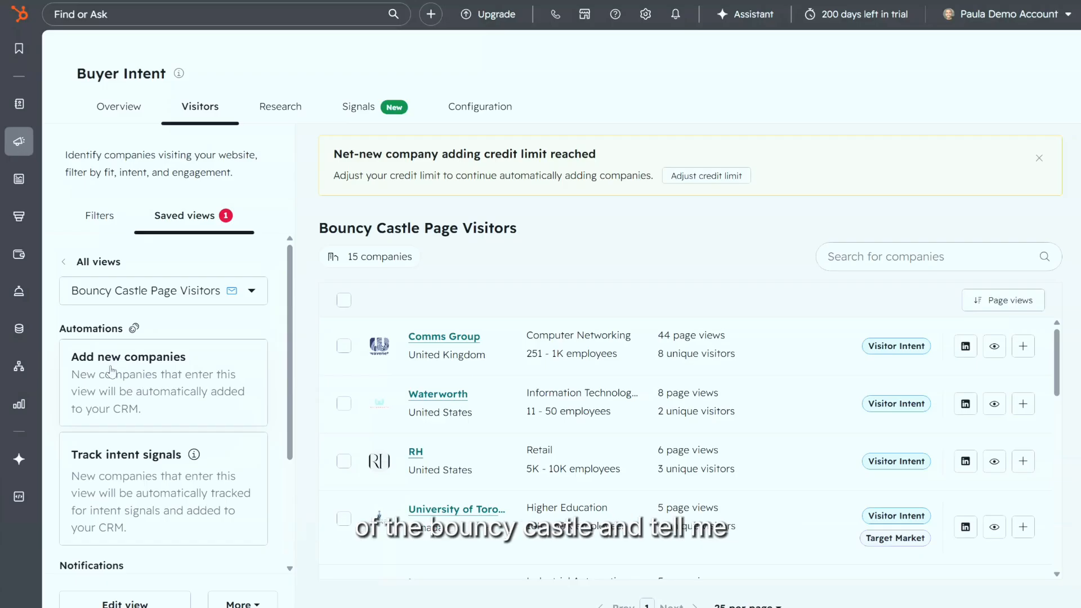
pyautogui.scroll(-2, 111, 374)
pyautogui.scroll(2, 111, 375)
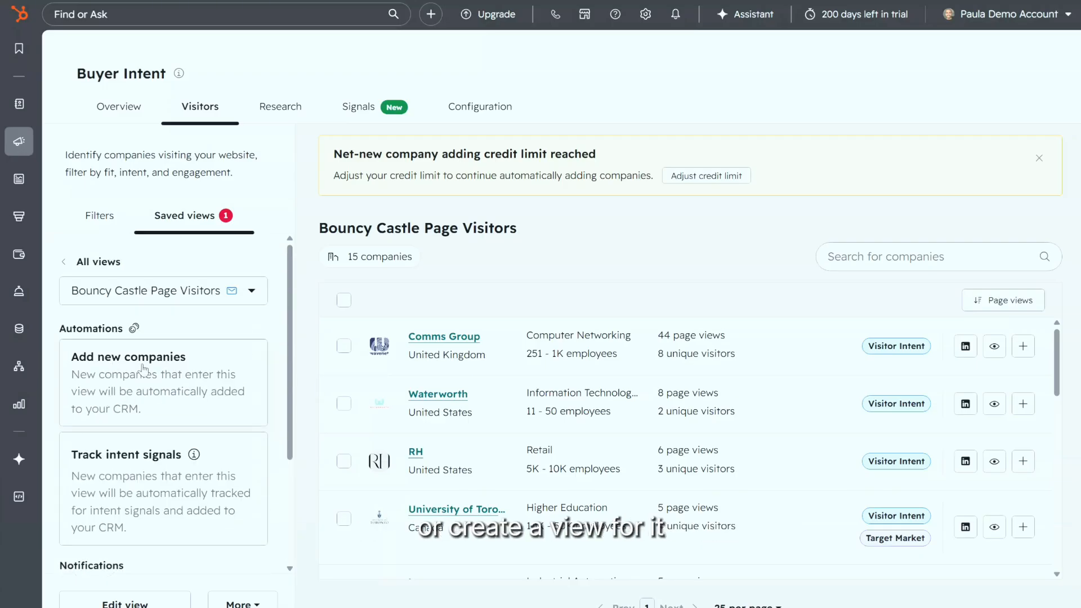
pyautogui.scroll(-3, 208, 382)
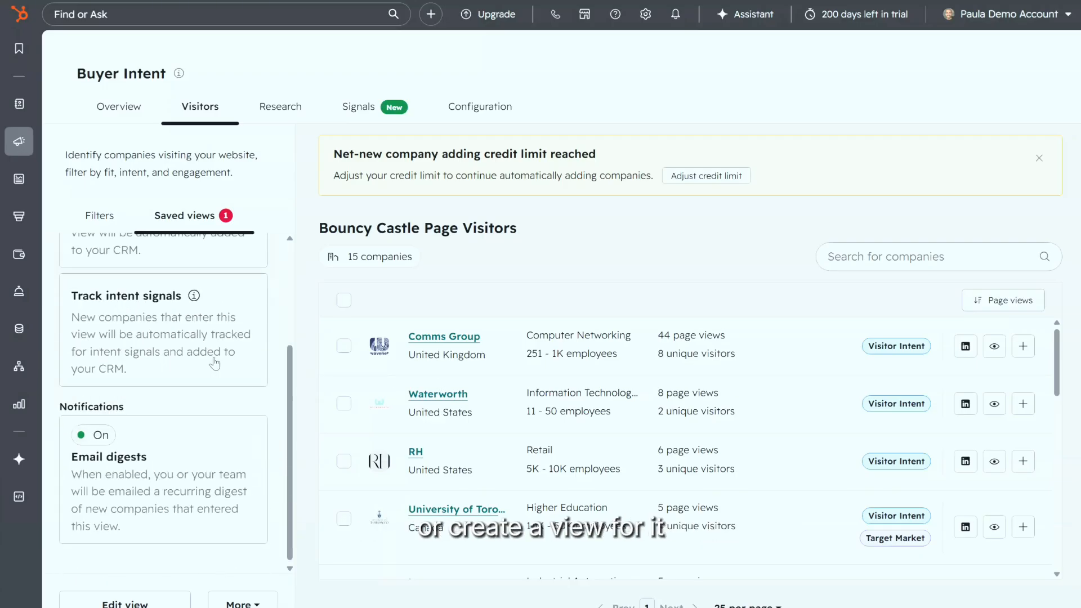
pyautogui.click(164, 467)
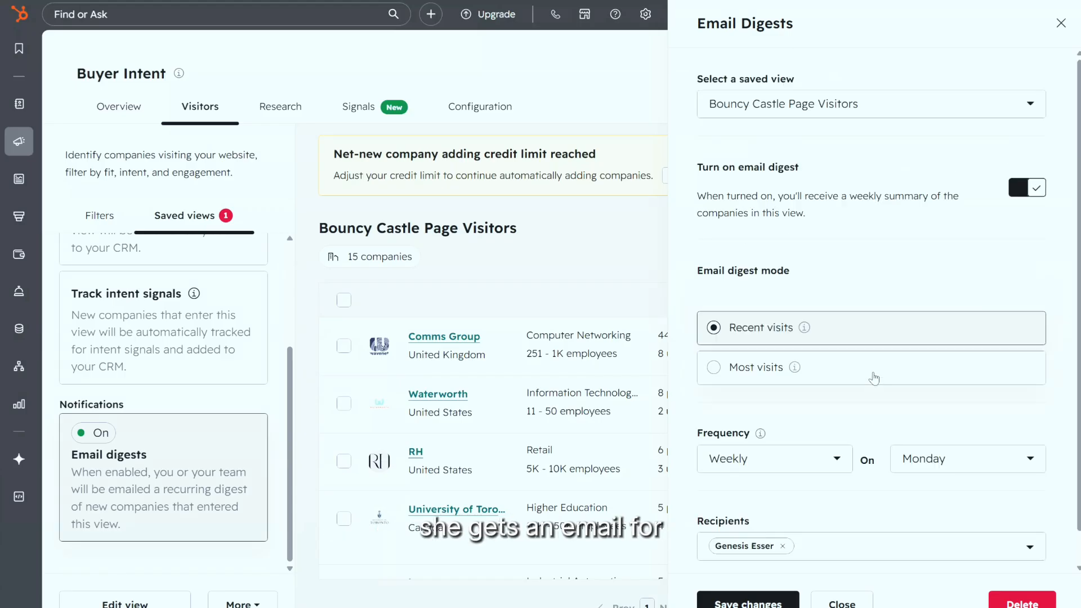
# Step: Review the Email Digests settings (Recent visits, weekly on Monday) and close the panel
pyautogui.scroll(-1, 917, 313)
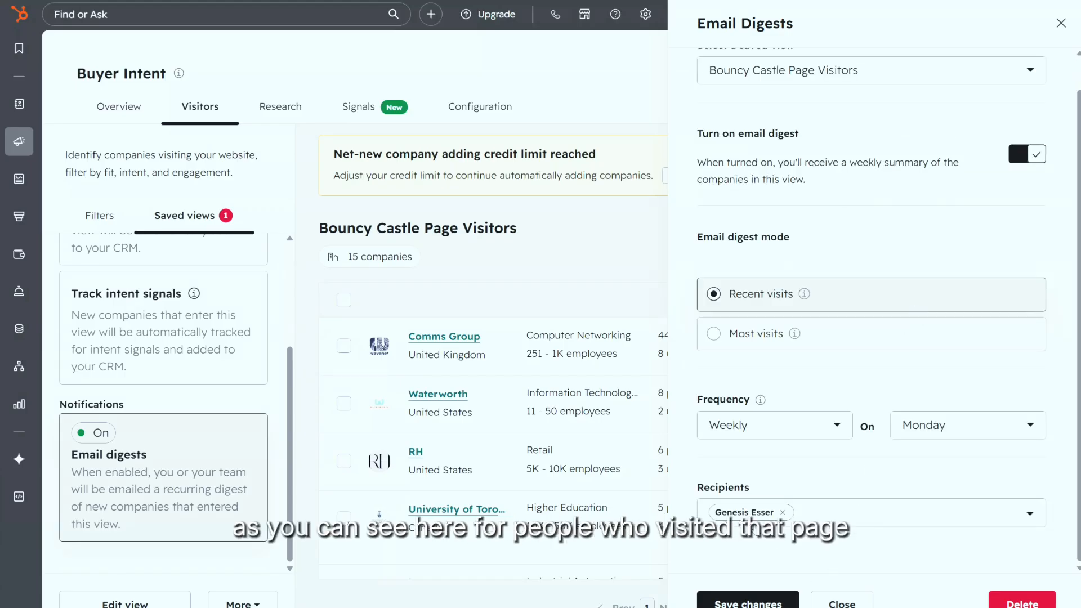
pyautogui.click(1062, 22)
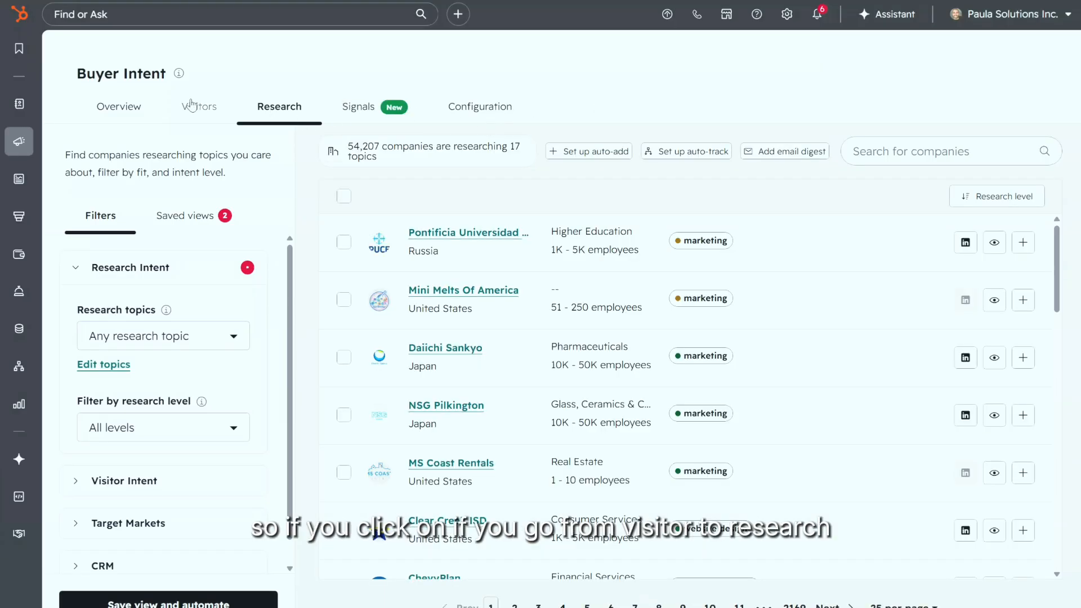
# Step: Open the Research tab and scroll the 54,207 companies tagged by researched topic
pyautogui.click(201, 109)
pyautogui.click(277, 111)
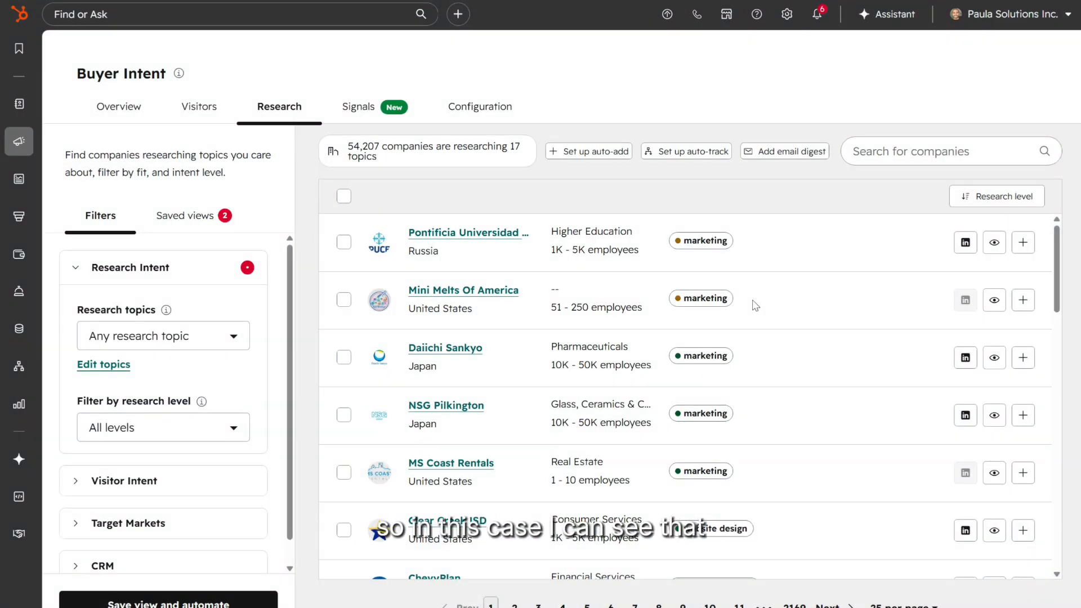
pyautogui.scroll(-3, 685, 331)
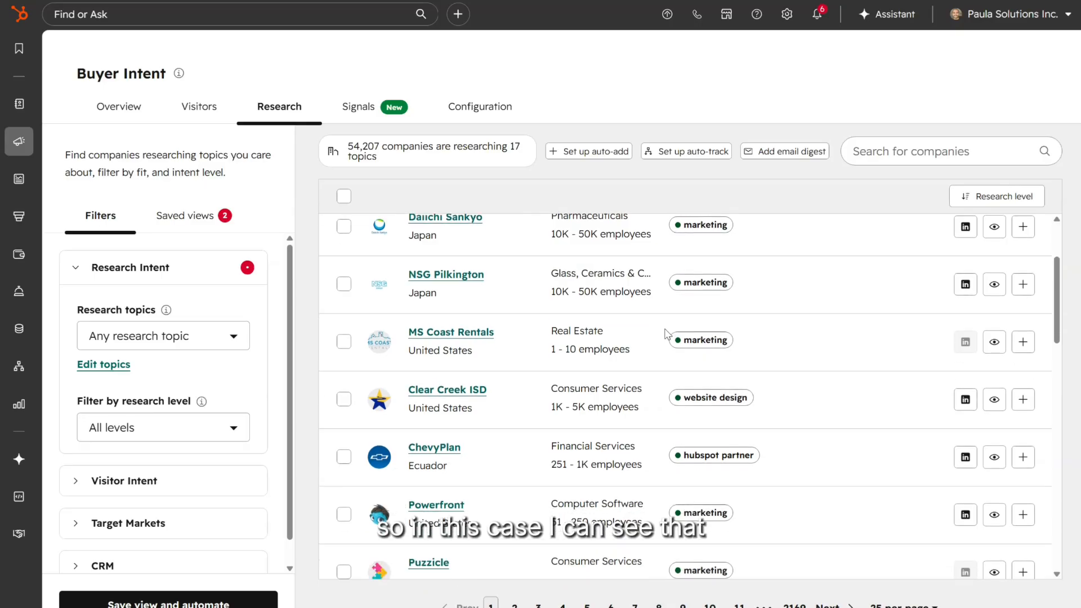
pyautogui.scroll(-1, 707, 371)
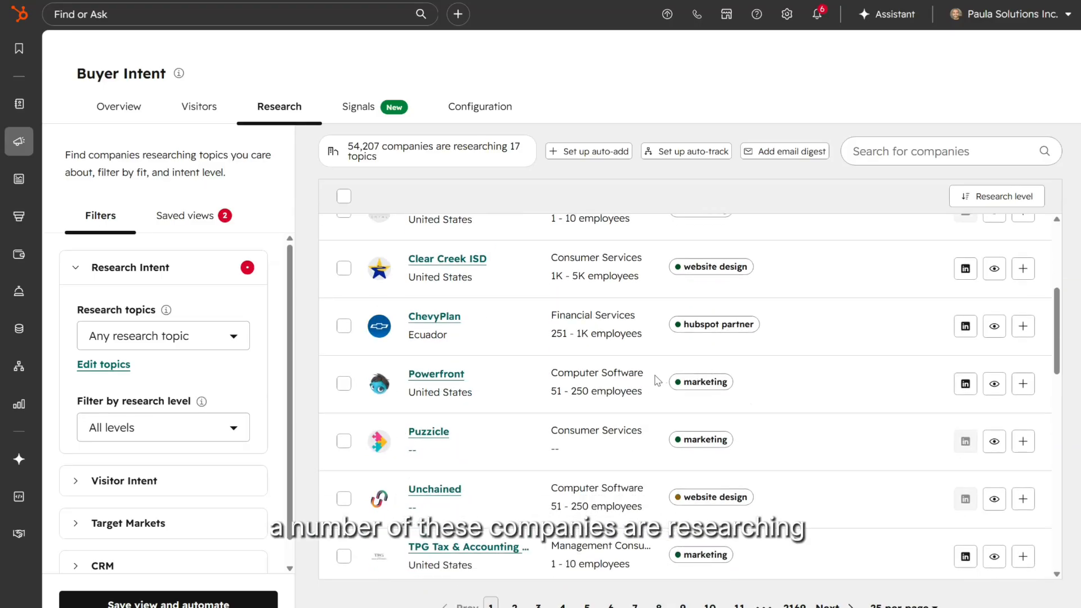
pyautogui.scroll(4, 653, 386)
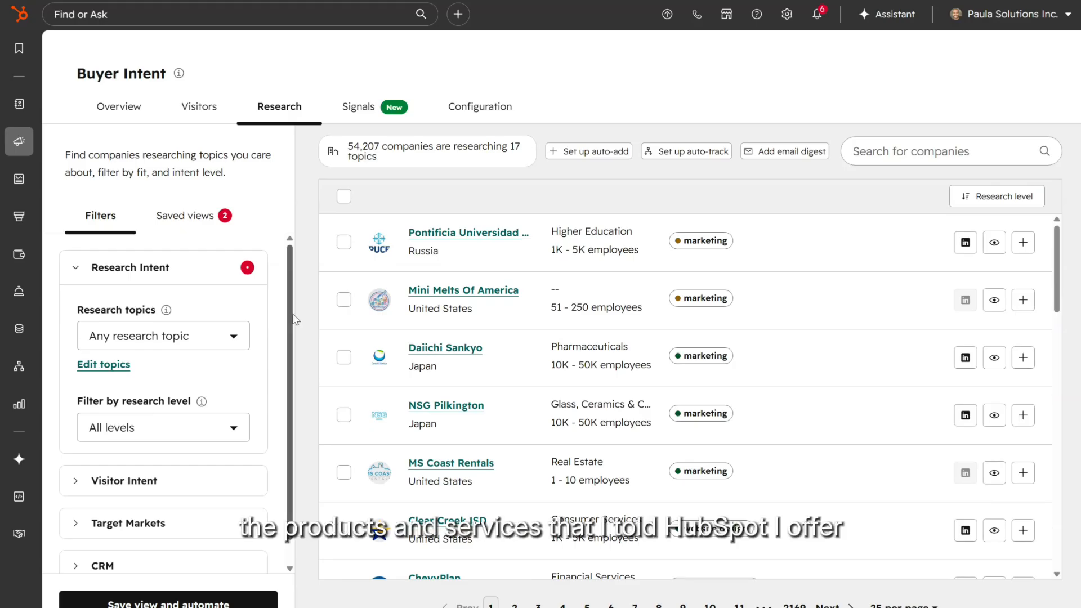
pyautogui.scroll(-1, 144, 301)
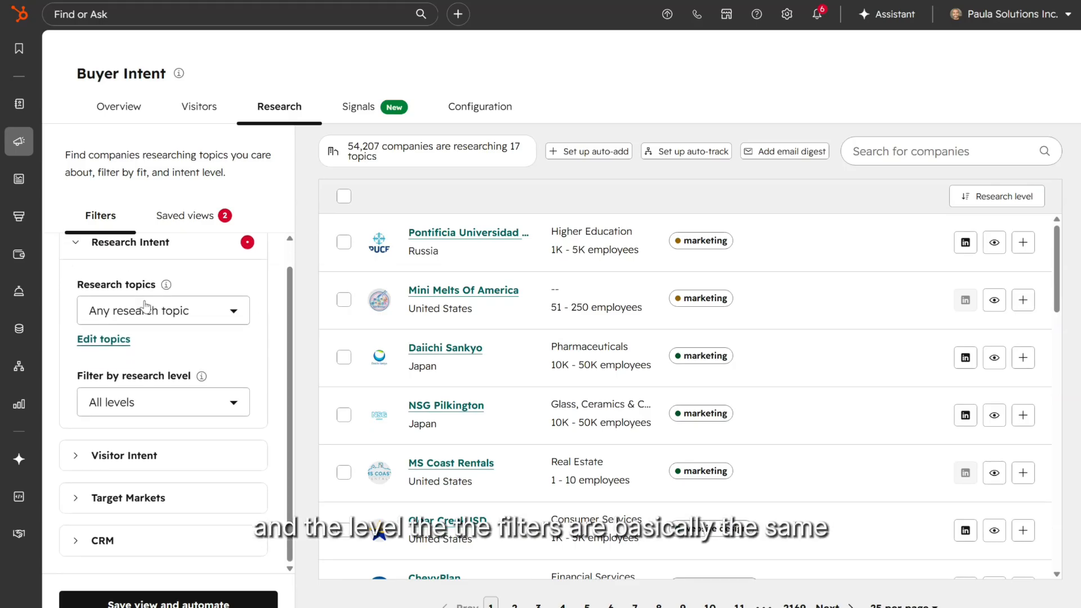
pyautogui.click(187, 318)
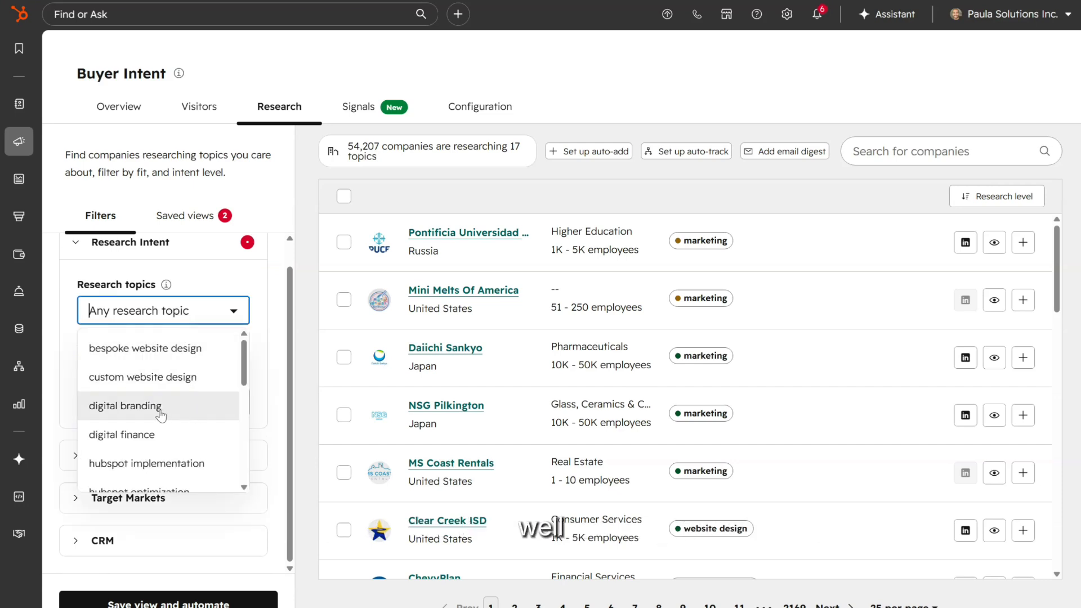
pyautogui.click(190, 417)
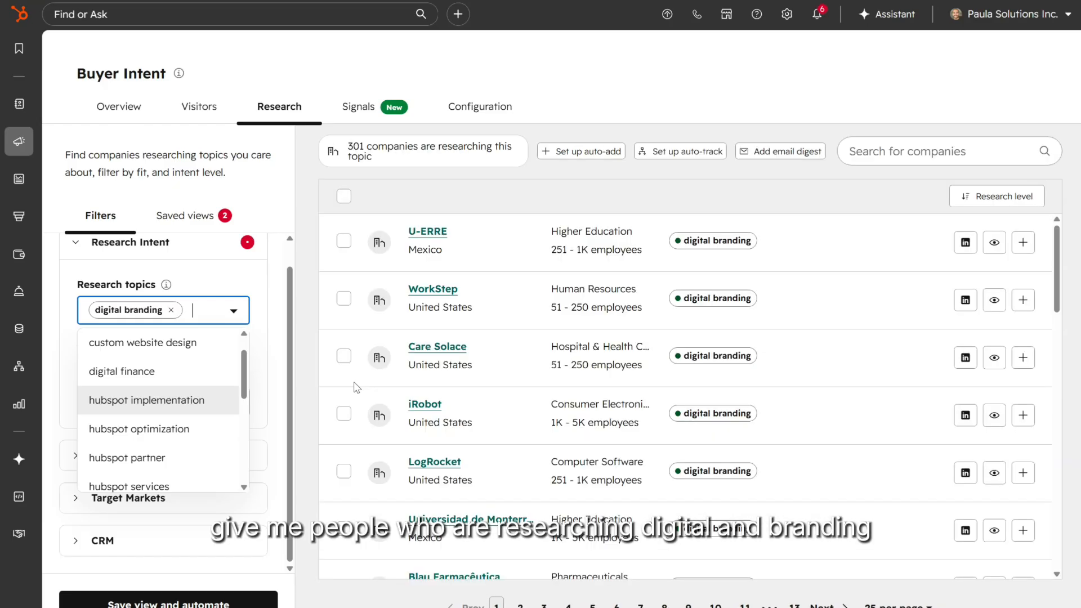
pyautogui.click(189, 434)
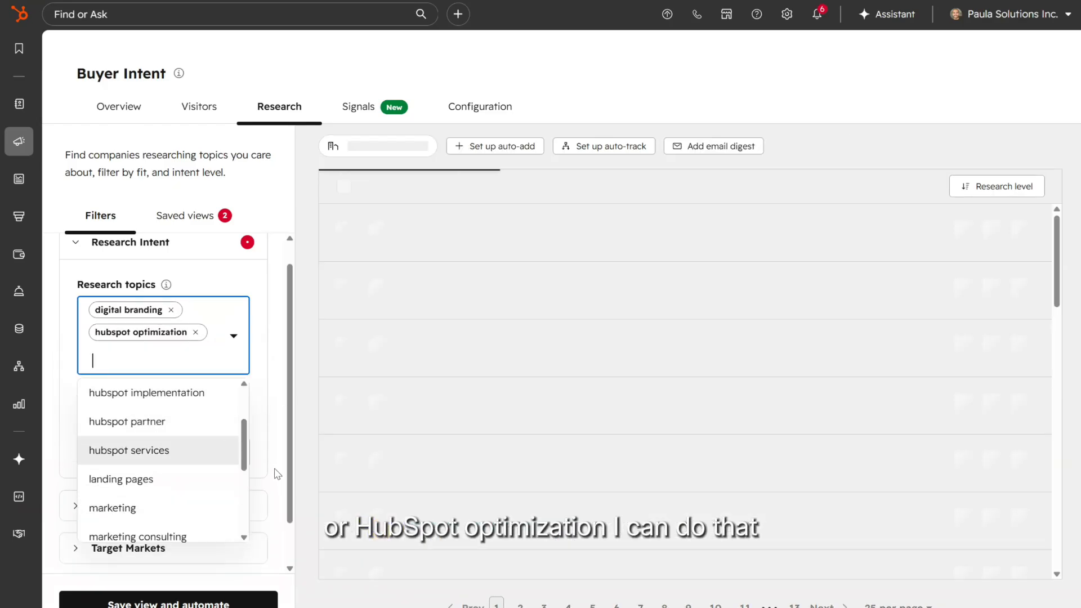
pyautogui.click(196, 332)
pyautogui.click(171, 310)
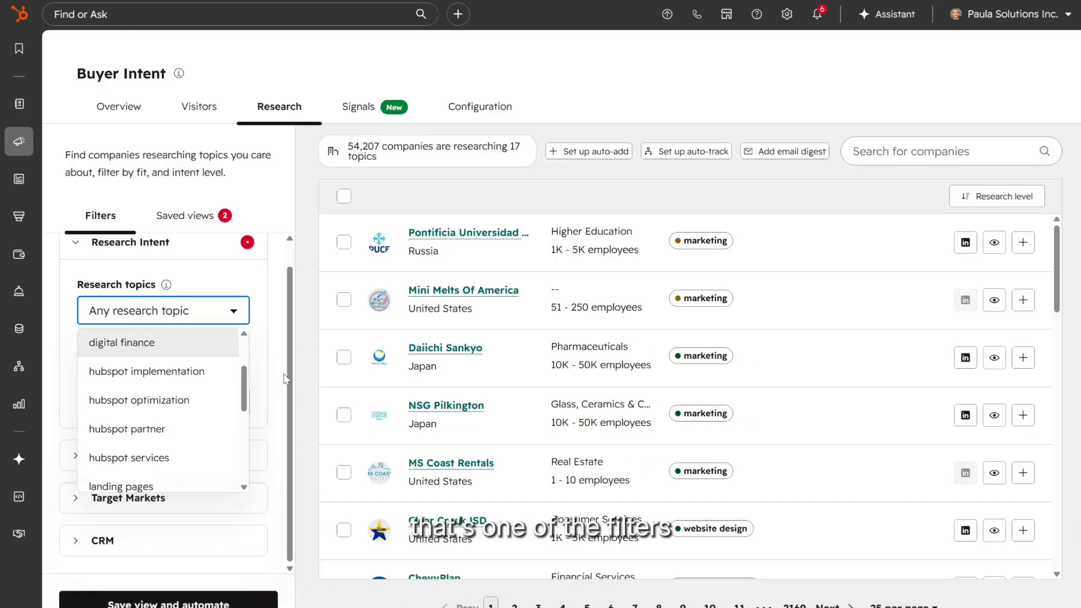
pyautogui.click(260, 280)
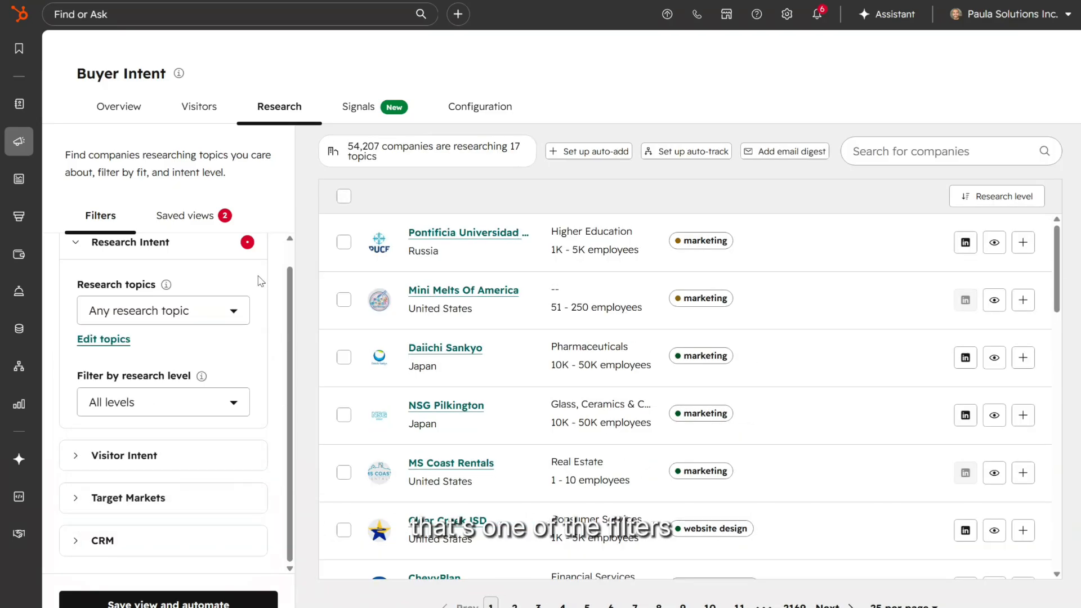
pyautogui.click(158, 412)
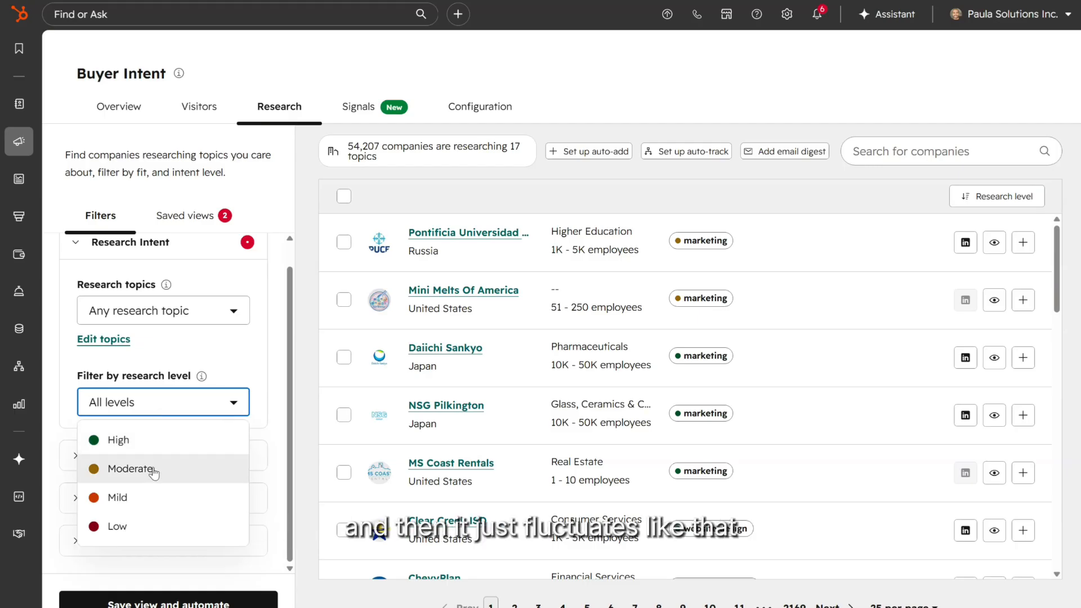
pyautogui.click(288, 408)
pyautogui.click(205, 410)
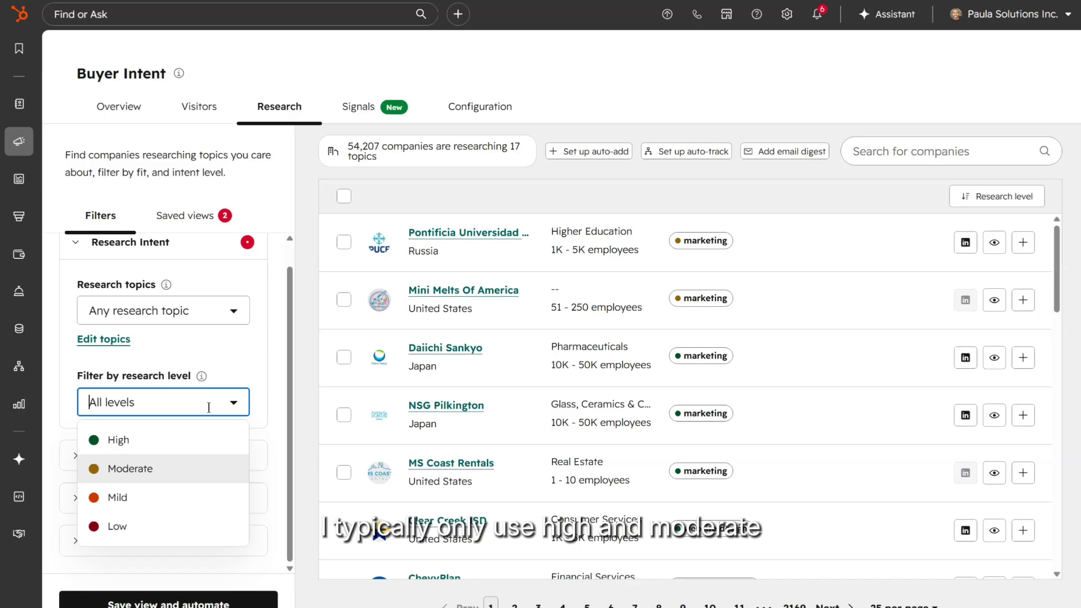
pyautogui.click(287, 414)
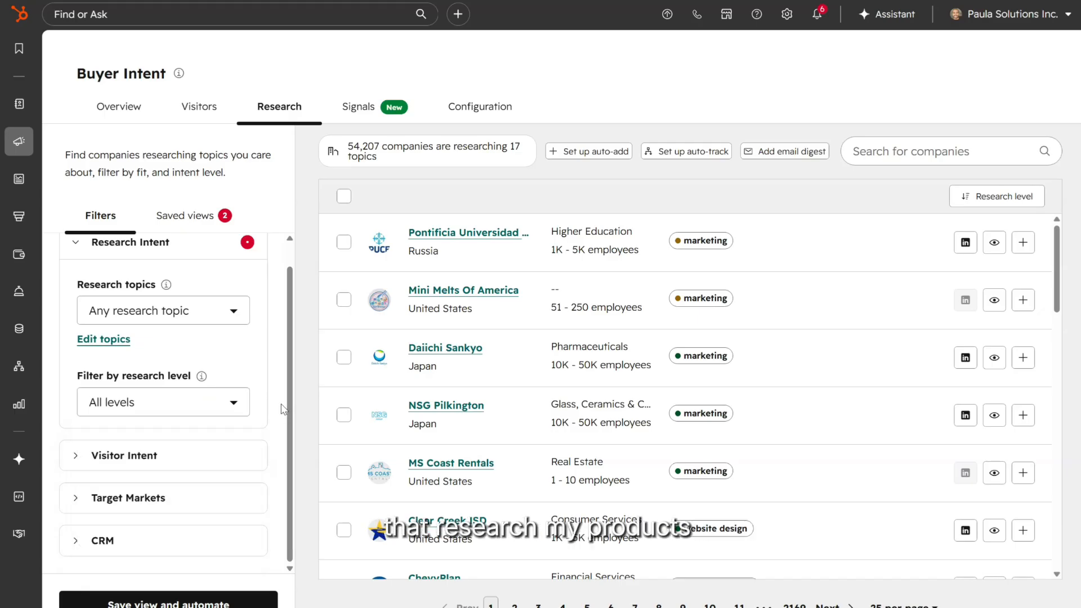
# Step: Show only companies with visitor intent matching Website Visitors North America criteria
pyautogui.click(91, 456)
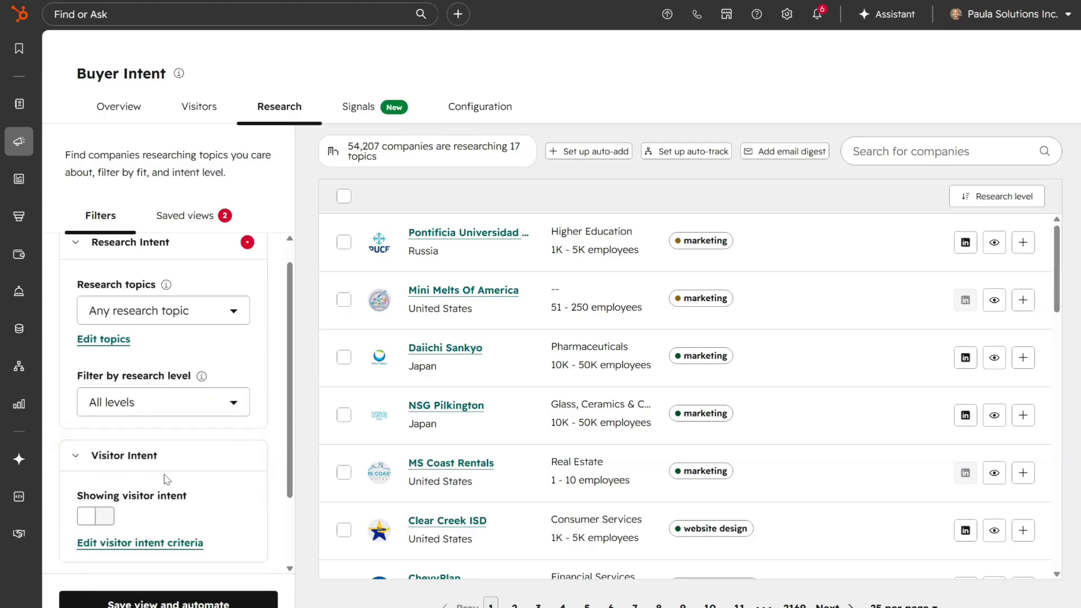
pyautogui.scroll(-2, 91, 468)
pyautogui.click(96, 425)
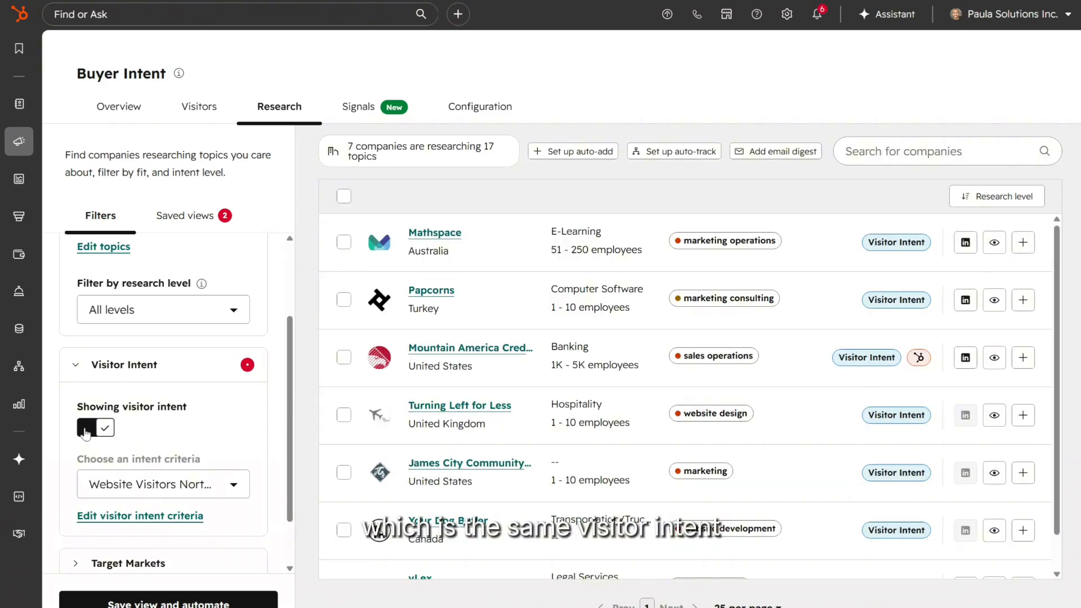
pyautogui.click(86, 428)
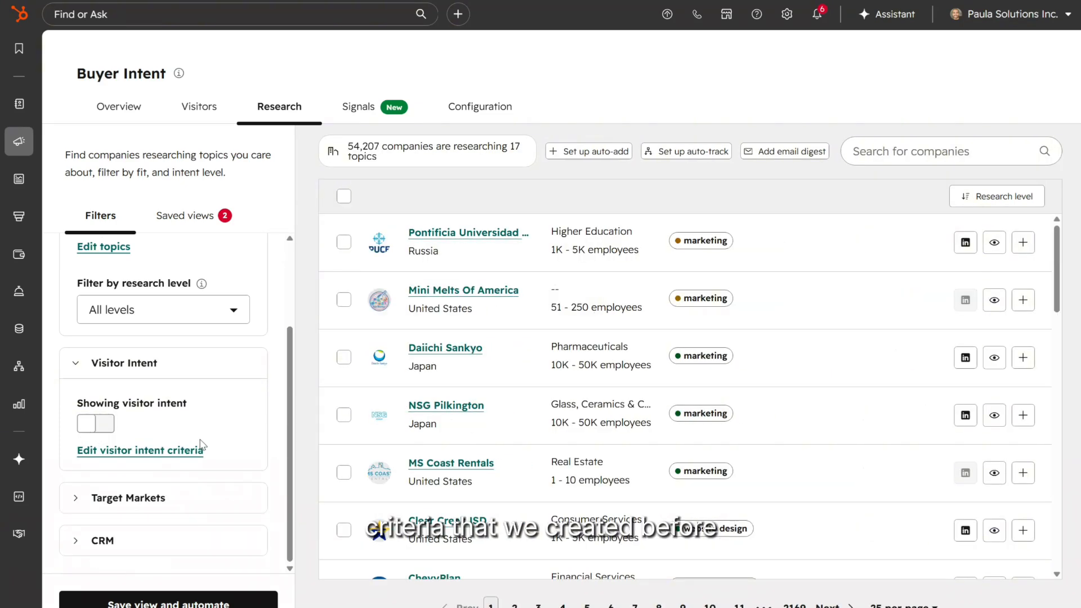
pyautogui.click(87, 426)
pyautogui.click(152, 484)
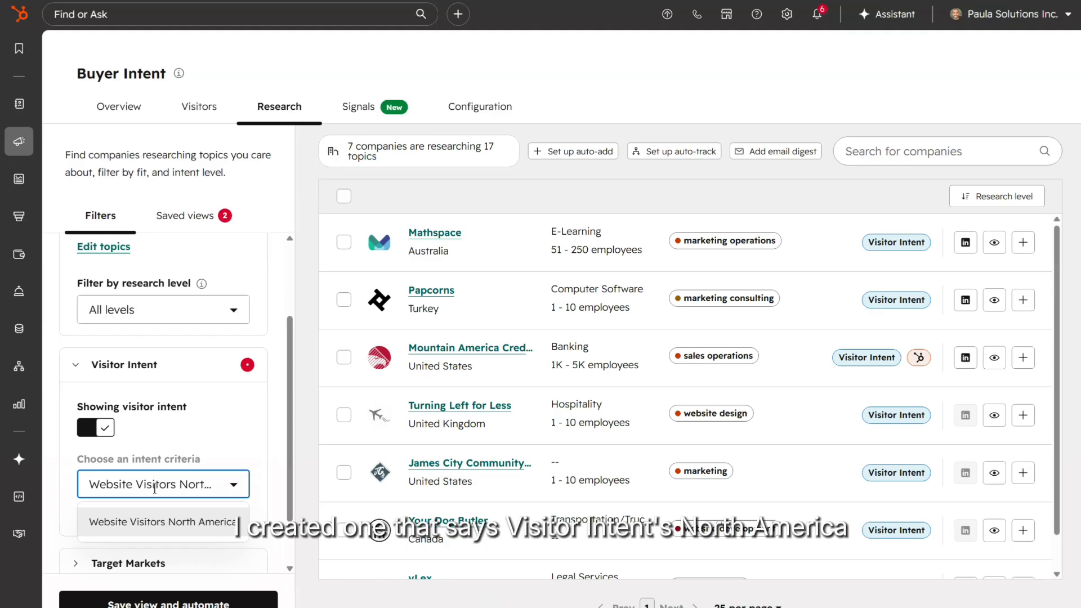
pyautogui.click(171, 529)
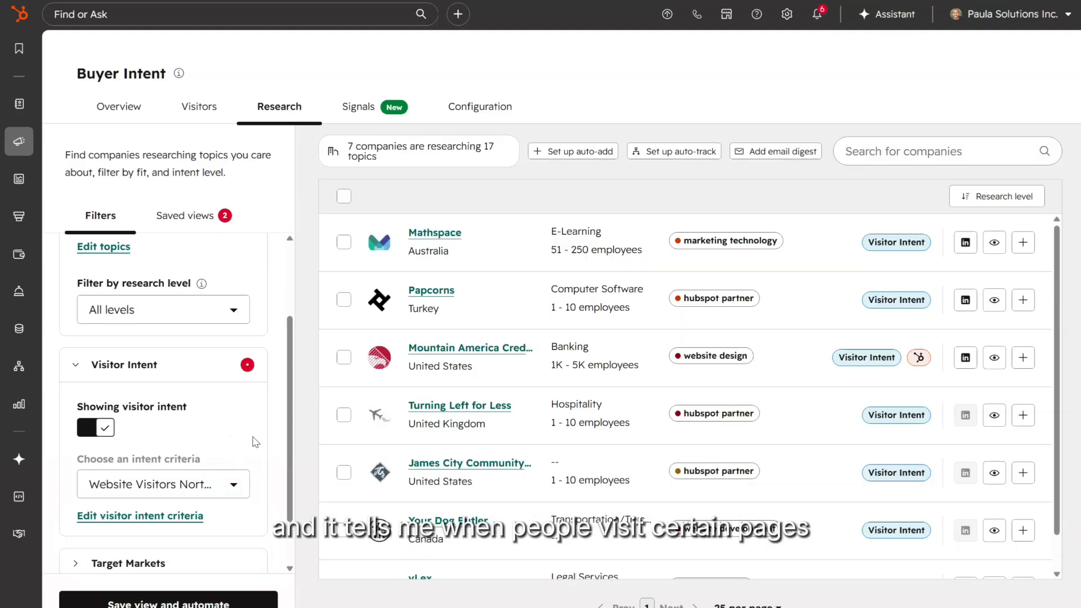
pyautogui.scroll(-1, 254, 451)
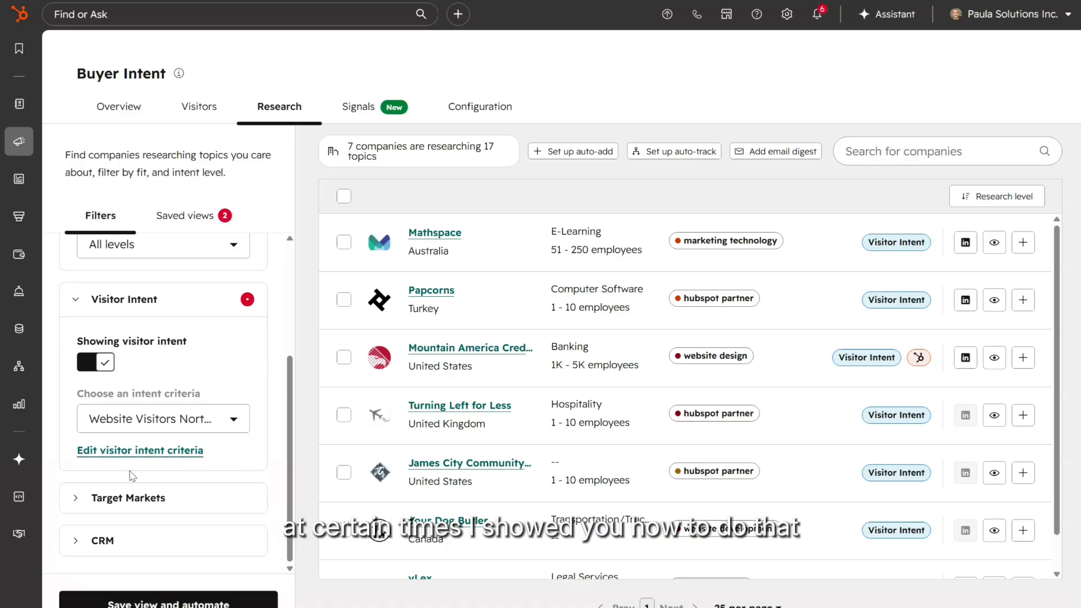
# Step: Try the target markets filter with Fintech, FX & Payments, then remove it
pyautogui.click(121, 498)
pyautogui.scroll(-1, 113, 478)
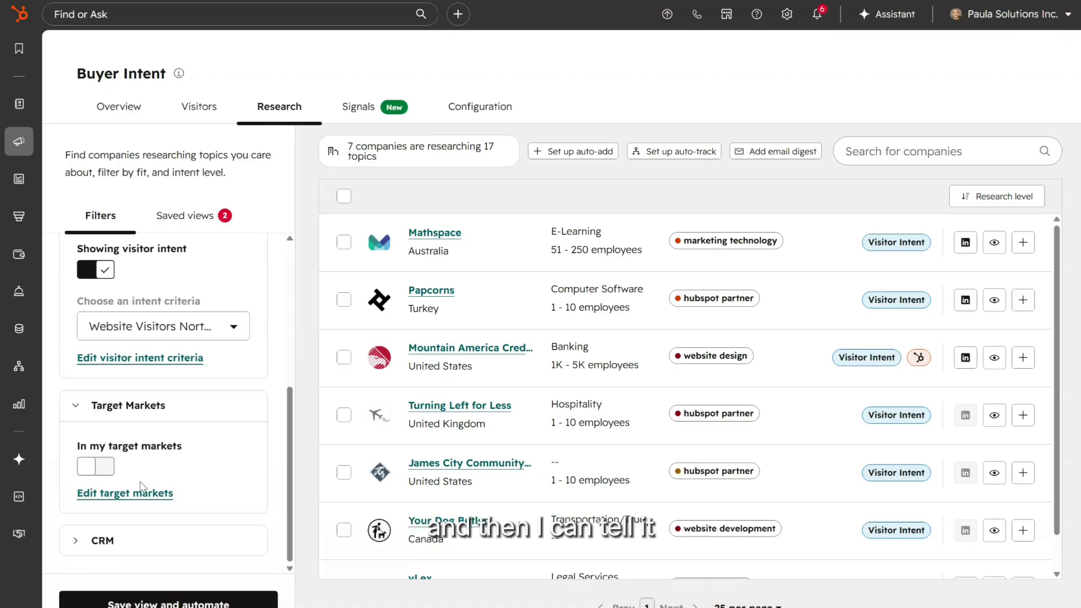
pyautogui.click(106, 470)
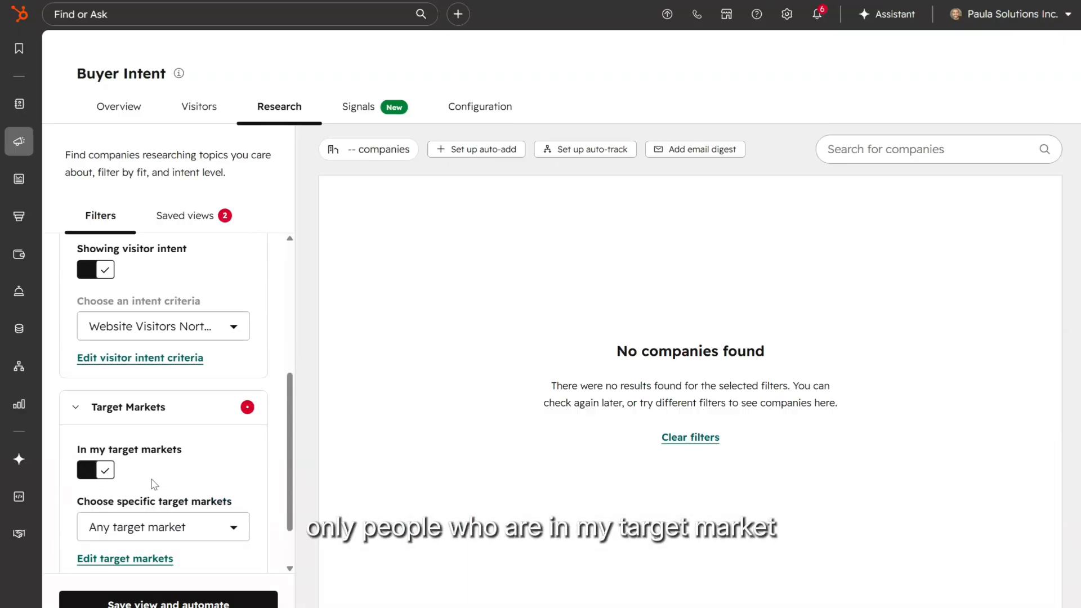
pyautogui.click(105, 472)
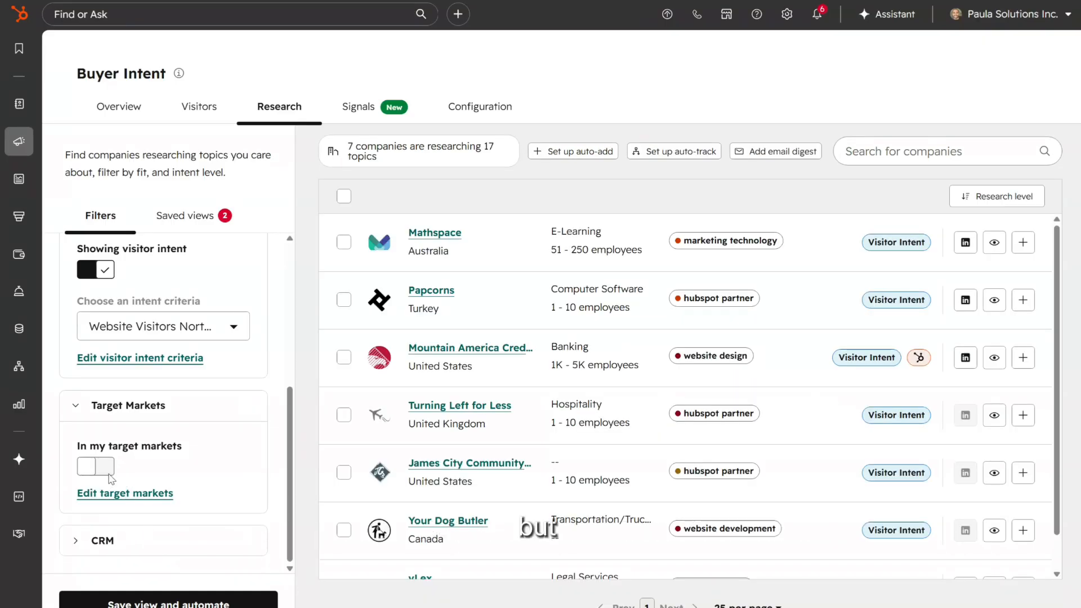
pyautogui.click(106, 472)
pyautogui.click(142, 530)
pyautogui.click(148, 574)
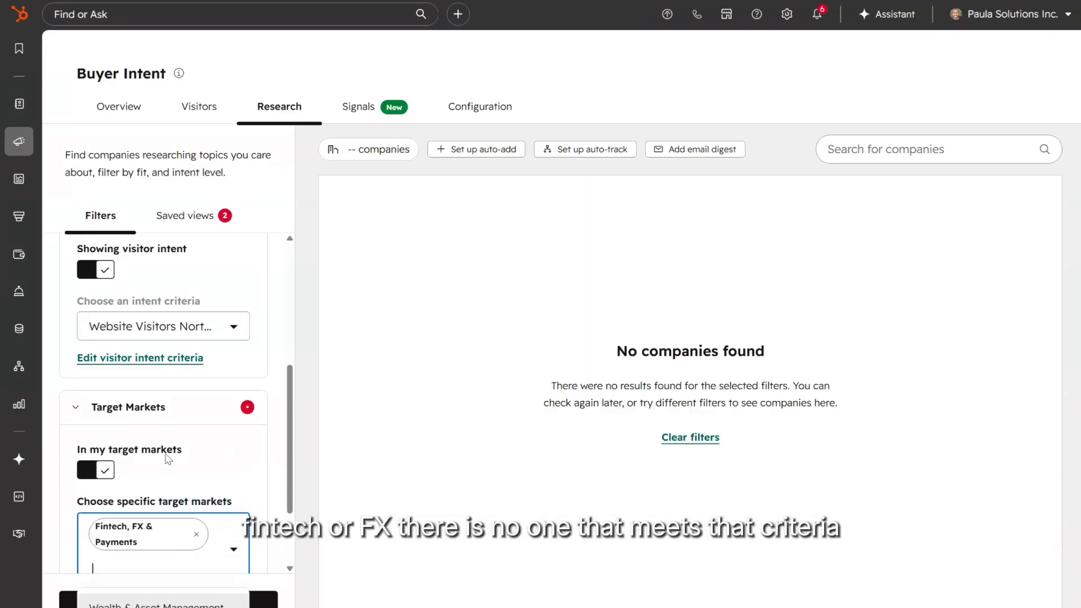
pyautogui.click(105, 470)
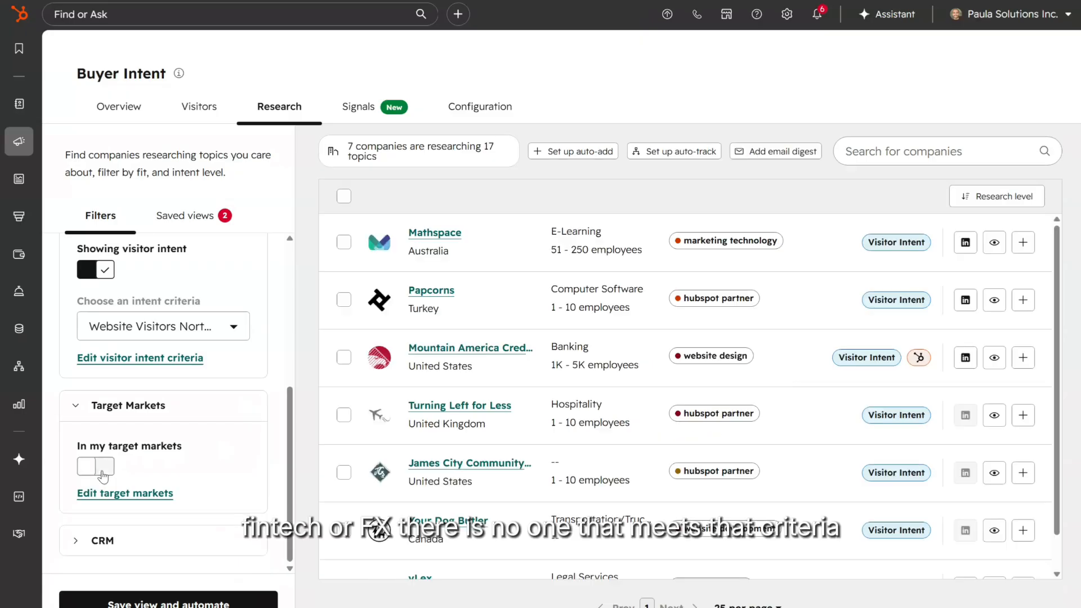
# Step: Expand the CRM filter section and review its options
pyautogui.click(95, 540)
pyautogui.scroll(-3, 149, 349)
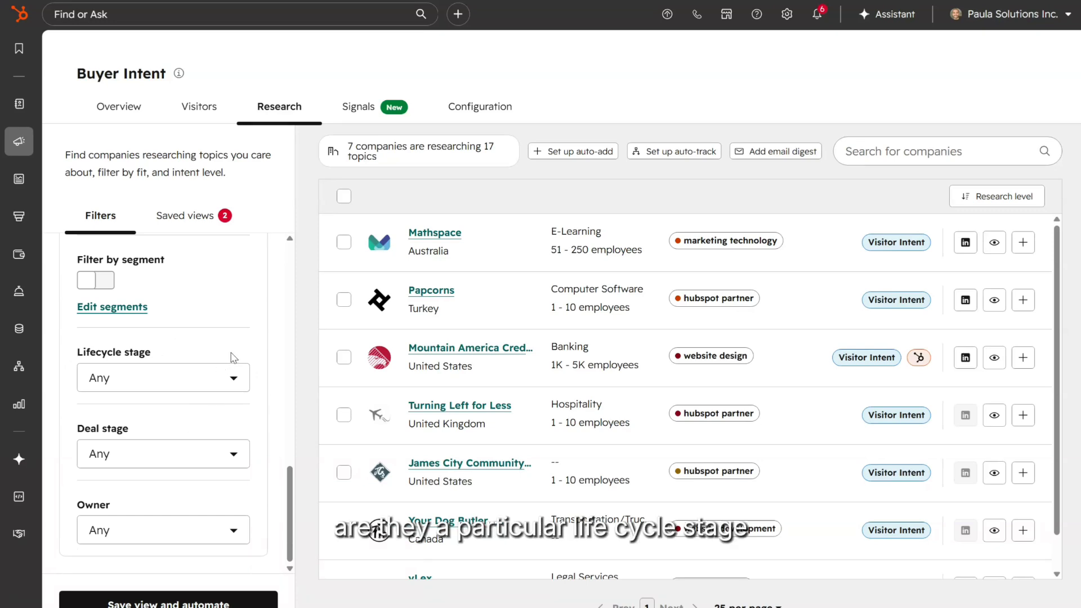
pyautogui.scroll(10, 234, 356)
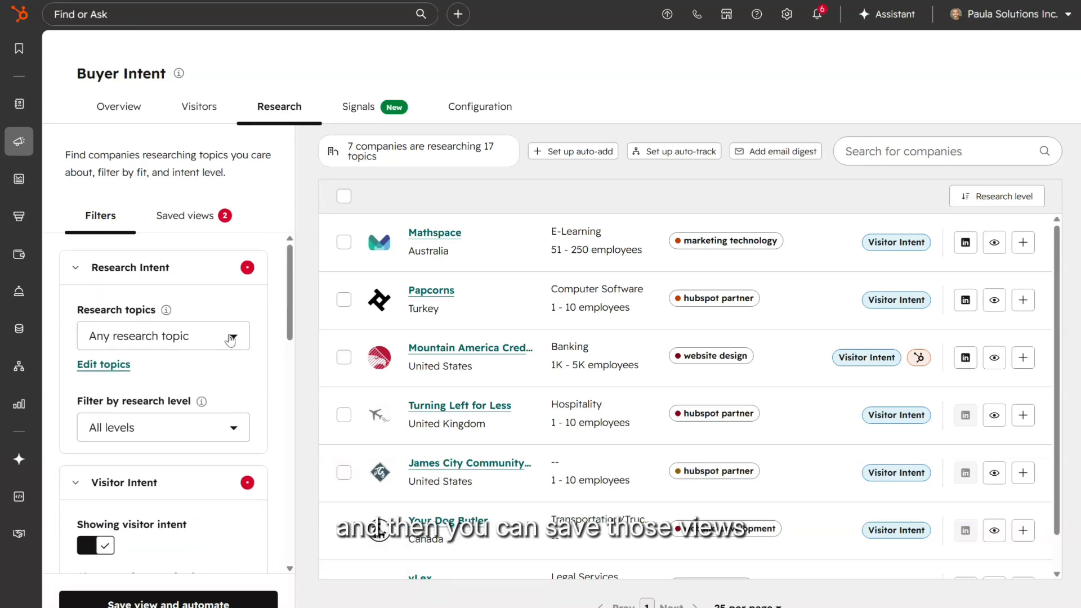
# Step: Load the Web Design and Development saved view and scroll its 40 companies researching 6 topics
pyautogui.click(190, 223)
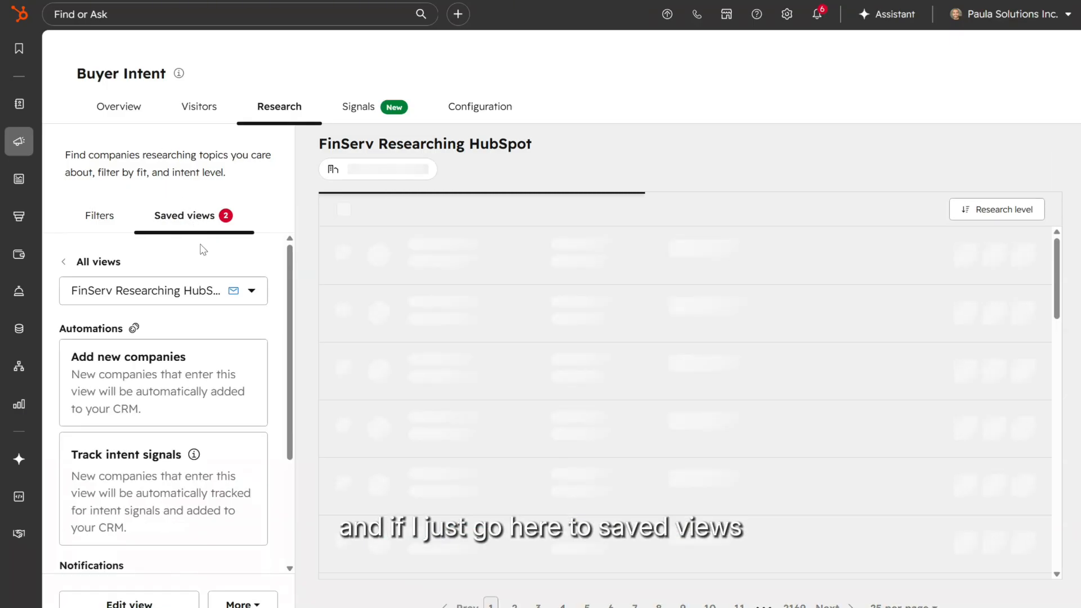
pyautogui.click(136, 298)
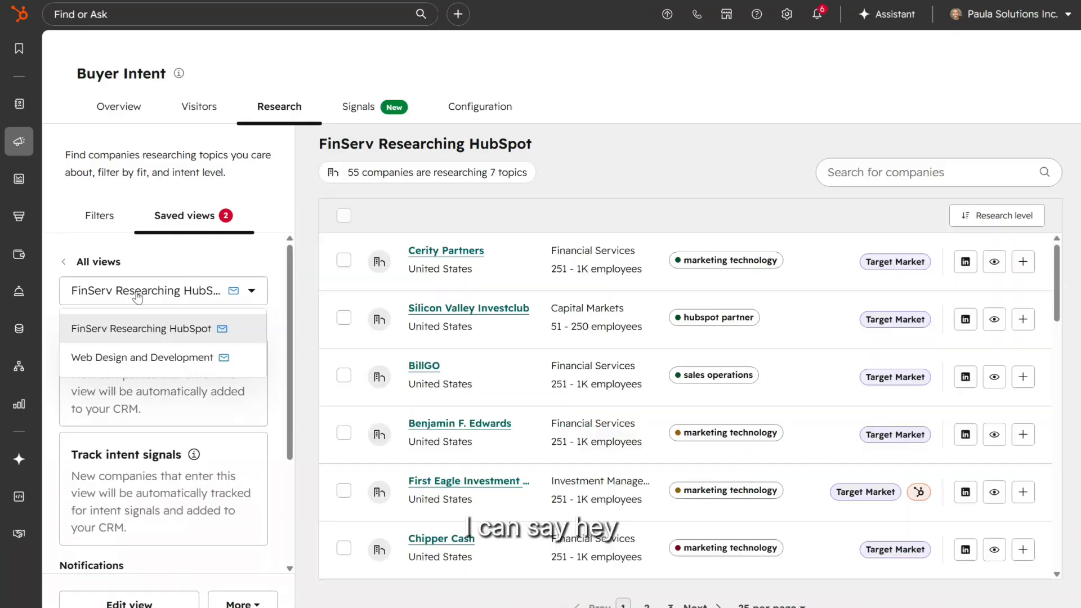
pyautogui.click(125, 357)
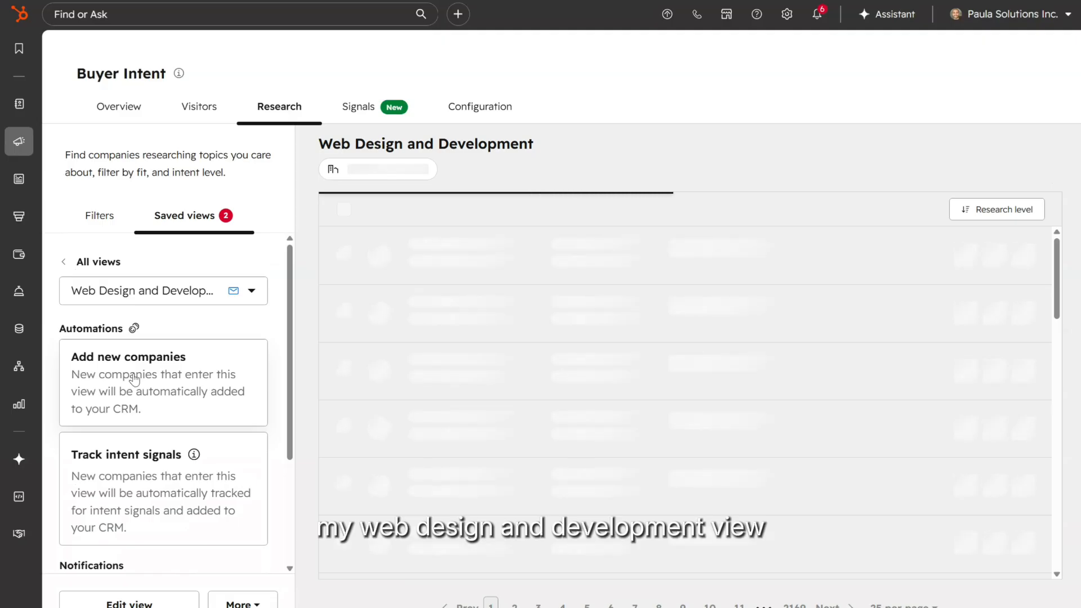
pyautogui.scroll(-5, 522, 320)
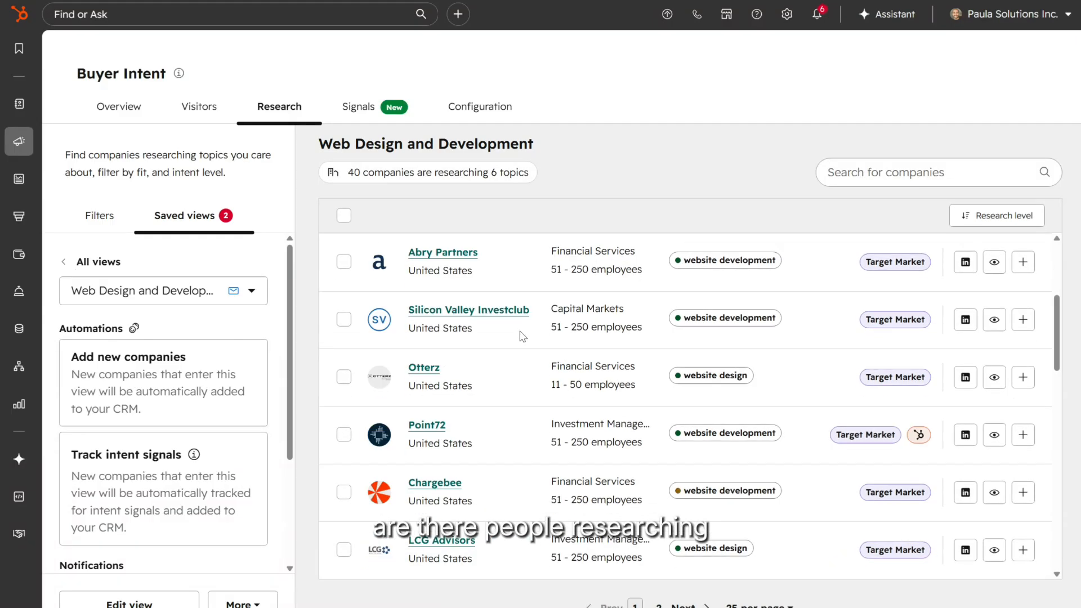
pyautogui.scroll(5, 522, 335)
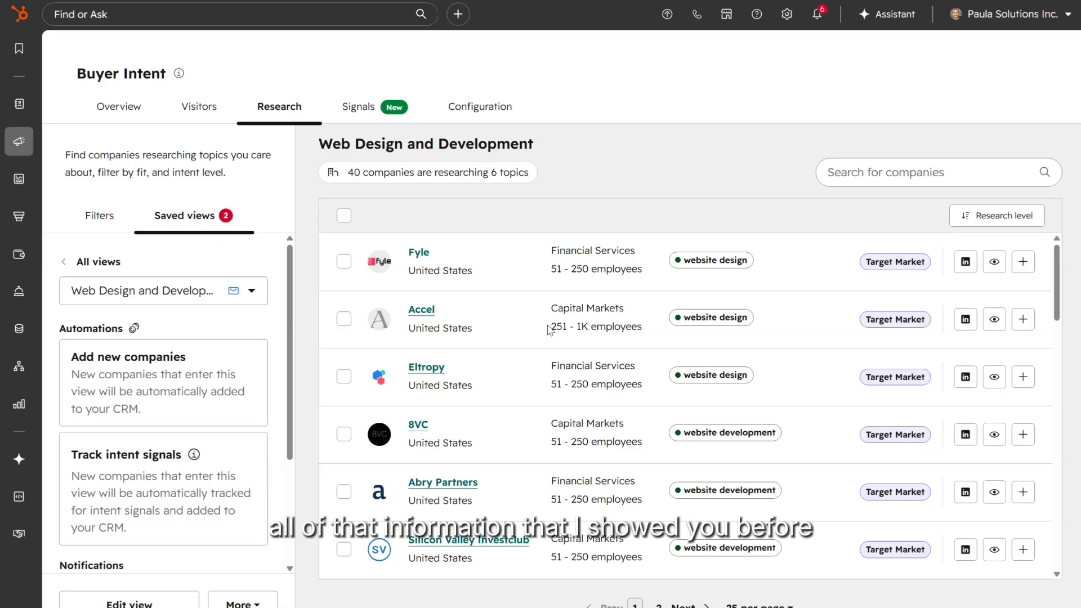
pyautogui.scroll(-6, 538, 325)
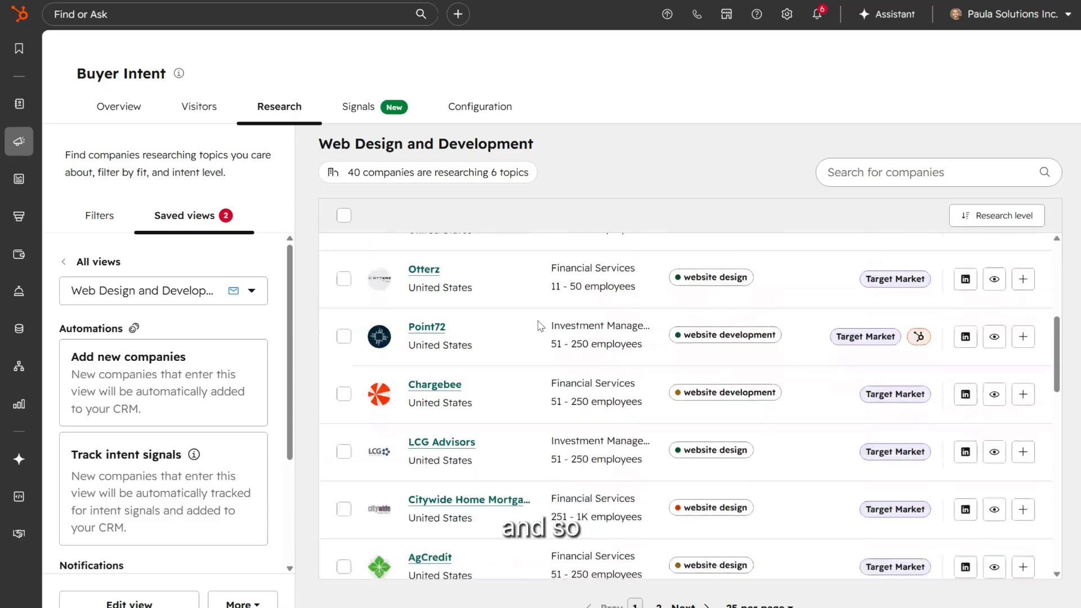
pyautogui.scroll(6, 538, 326)
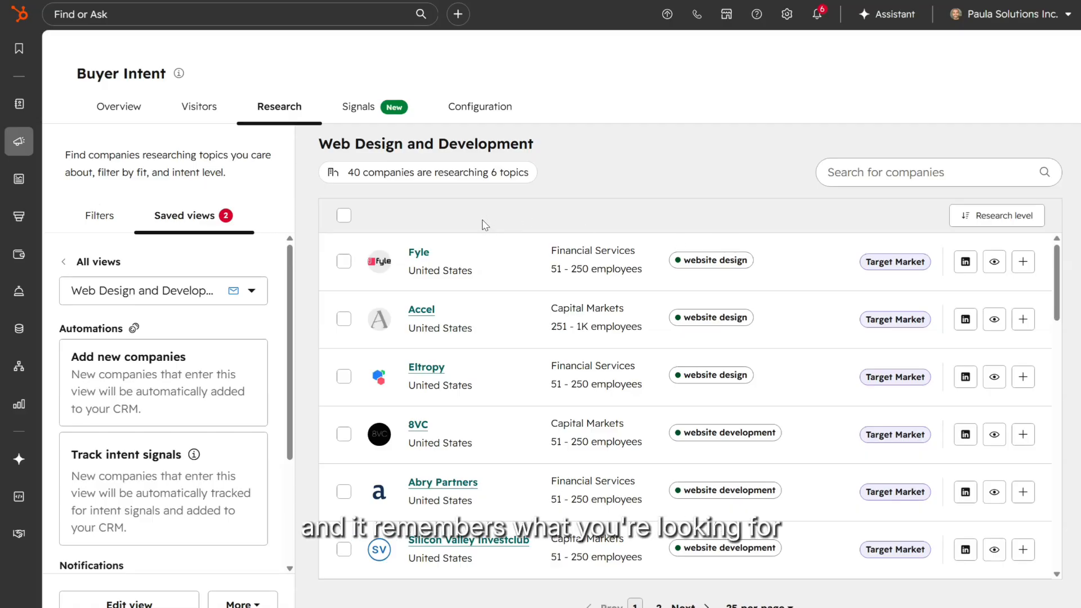
pyautogui.scroll(-12, 572, 449)
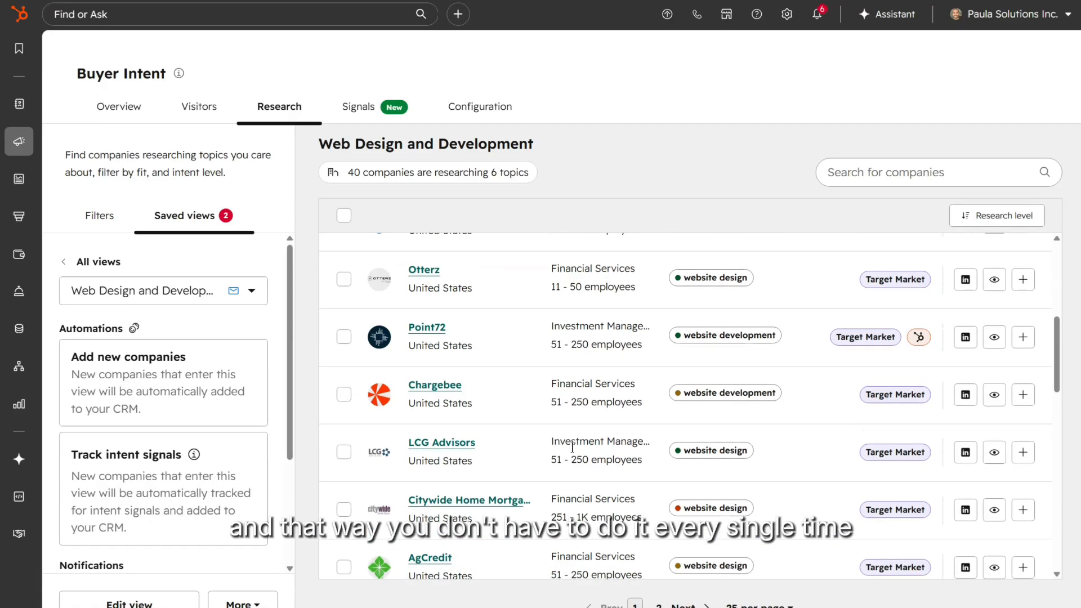
pyautogui.scroll(12, 572, 449)
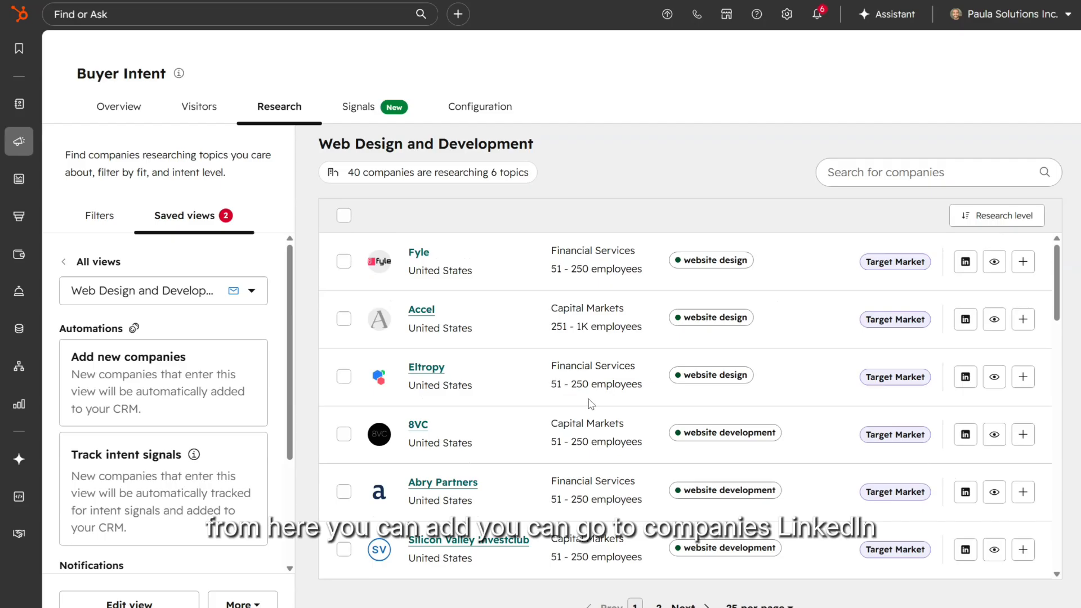
# Step: Open Fyle's intent panel and review its top page views, recent page views and research topics
pyautogui.click(994, 263)
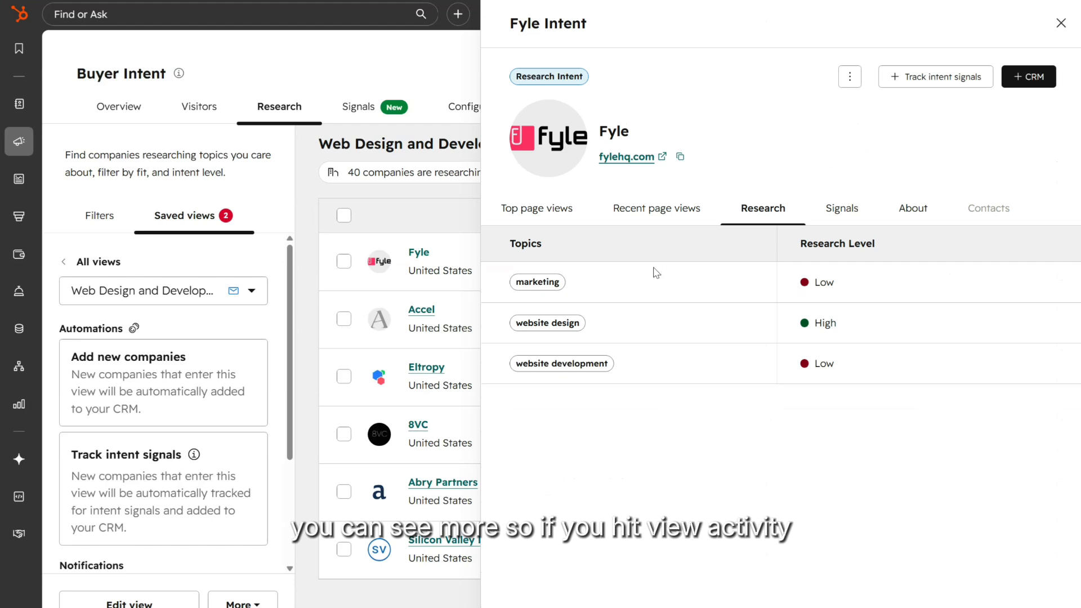
pyautogui.click(538, 211)
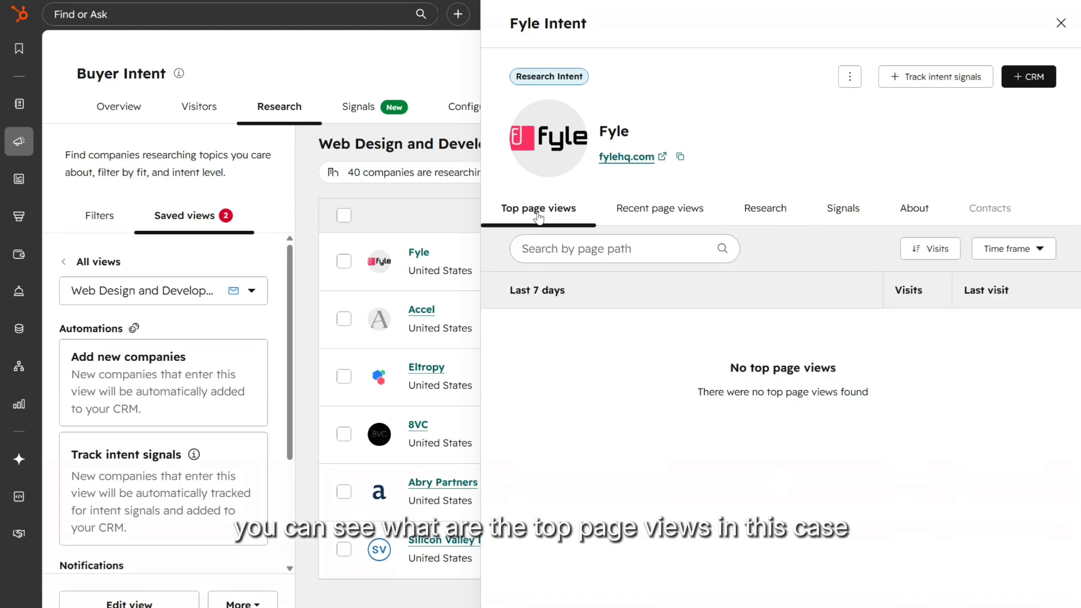
pyautogui.click(656, 210)
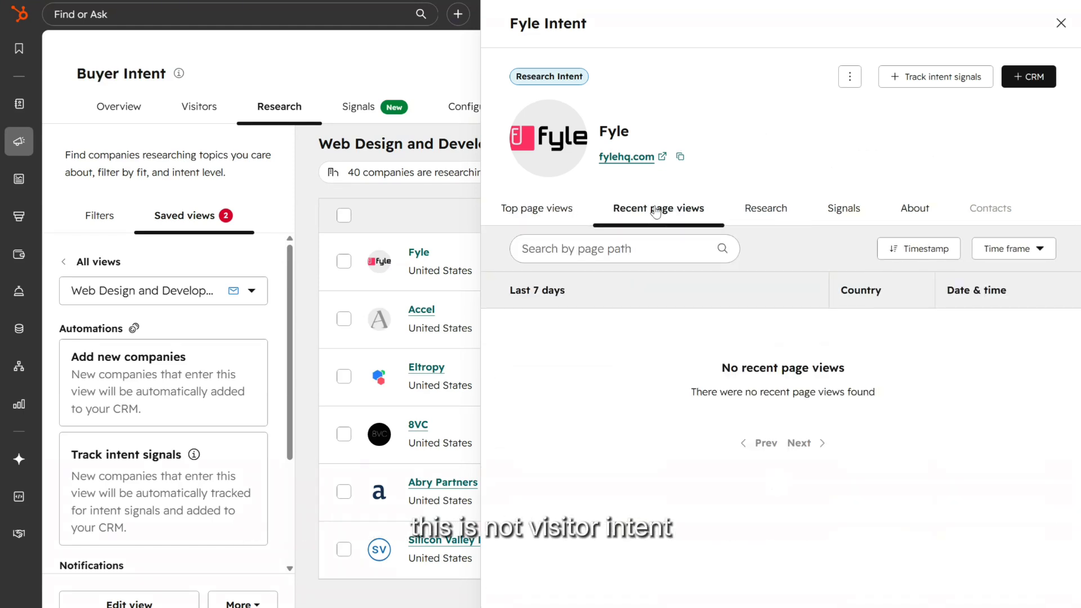
pyautogui.click(757, 210)
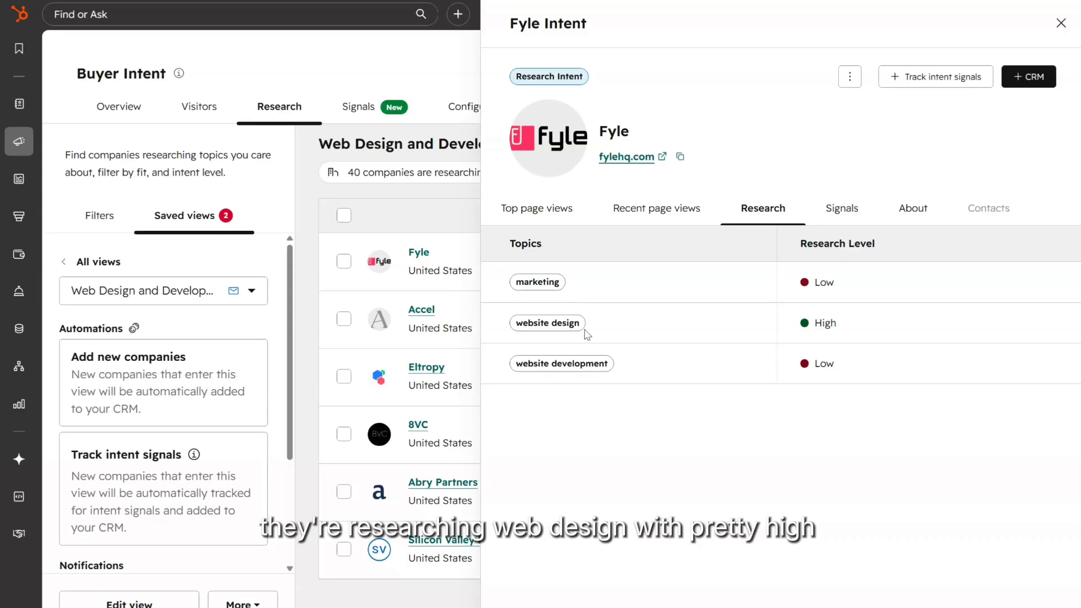
pyautogui.moveTo(828, 336)
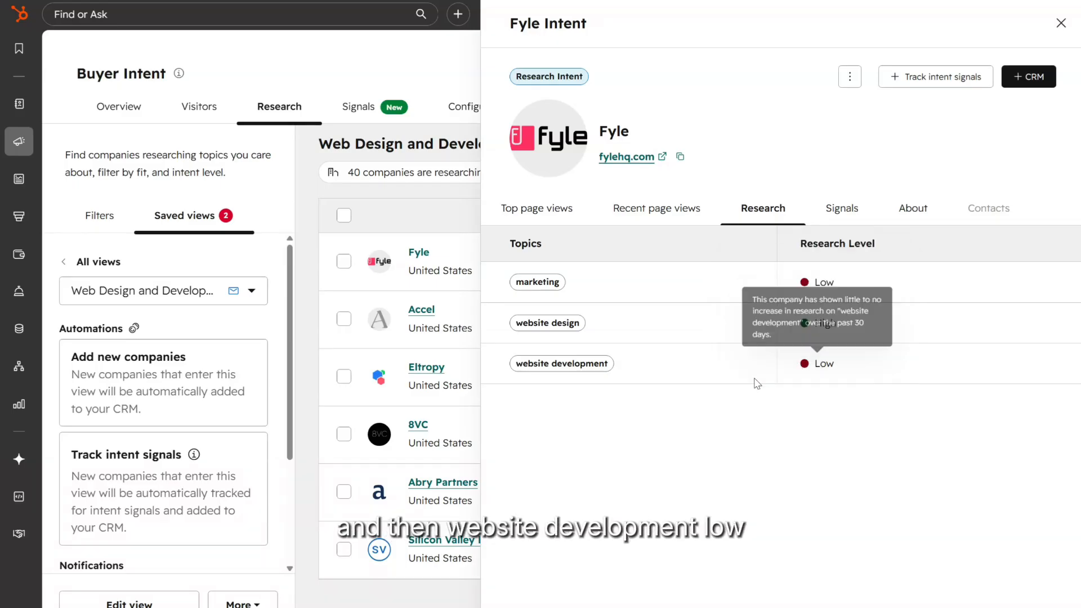
pyautogui.moveTo(832, 376)
# Step: Check Fyle's intent signals and About company details, then close the panel
pyautogui.click(844, 217)
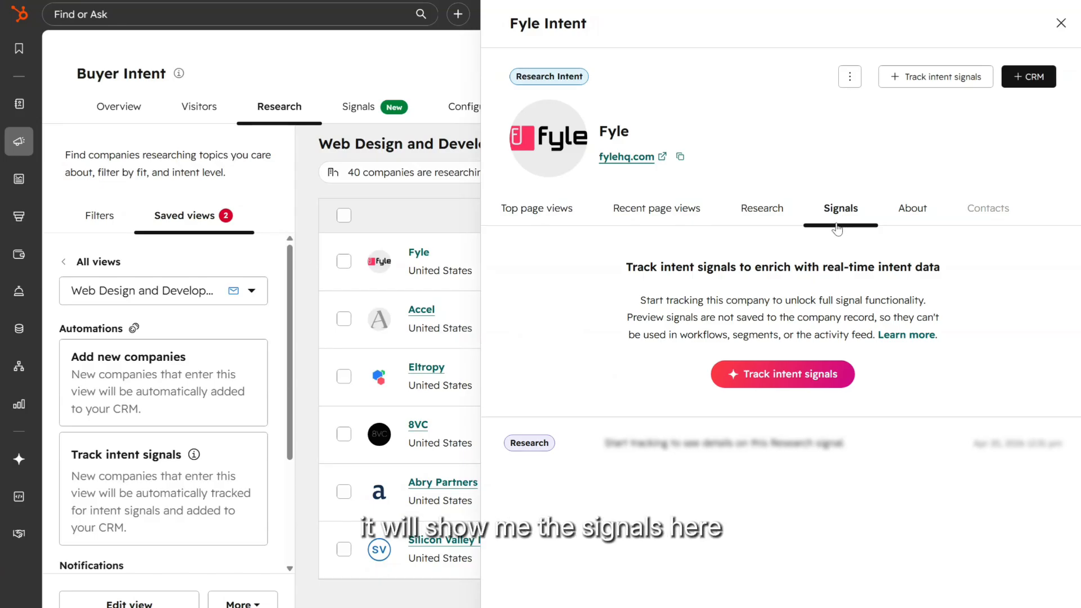
pyautogui.click(915, 217)
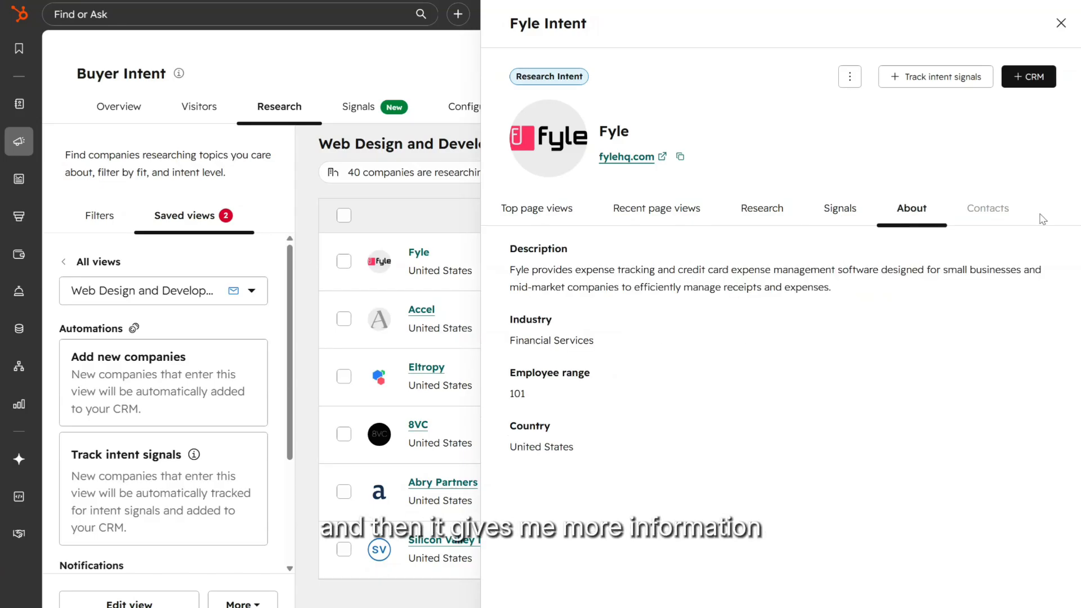
pyautogui.click(1060, 24)
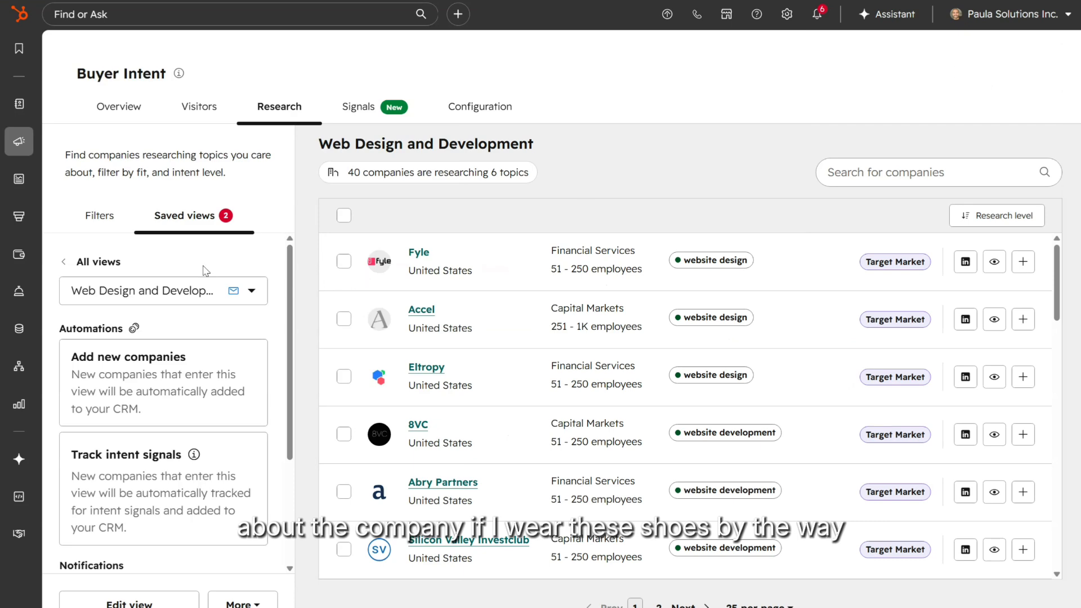
# Step: Switch to the FinServ Researching HubSpot saved view of 55 companies across 7 topics
pyautogui.click(182, 286)
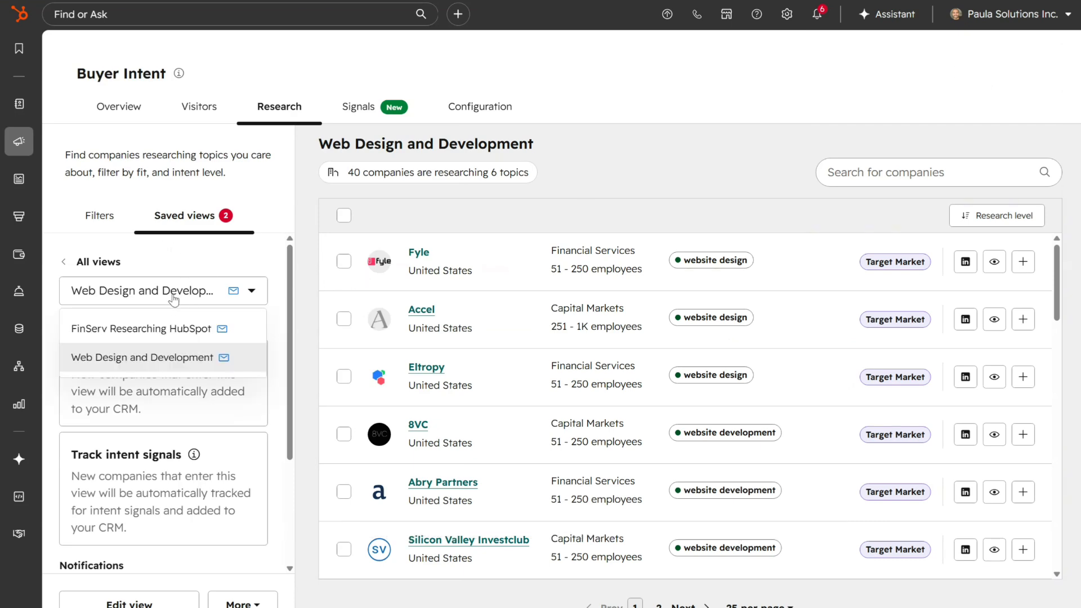
pyautogui.click(161, 331)
pyautogui.scroll(-3, 696, 417)
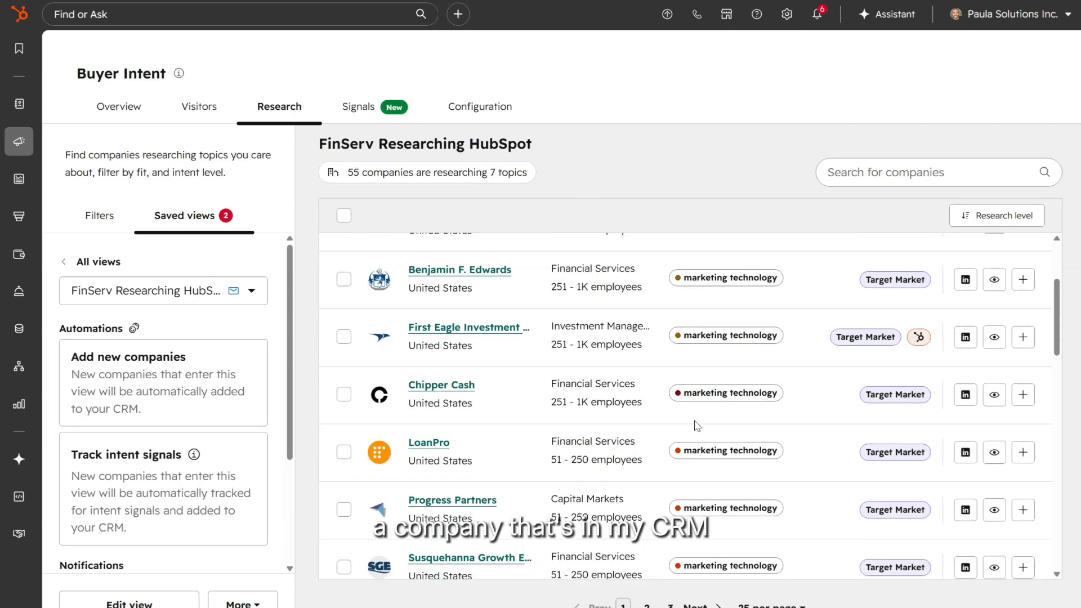
pyautogui.scroll(2, 816, 437)
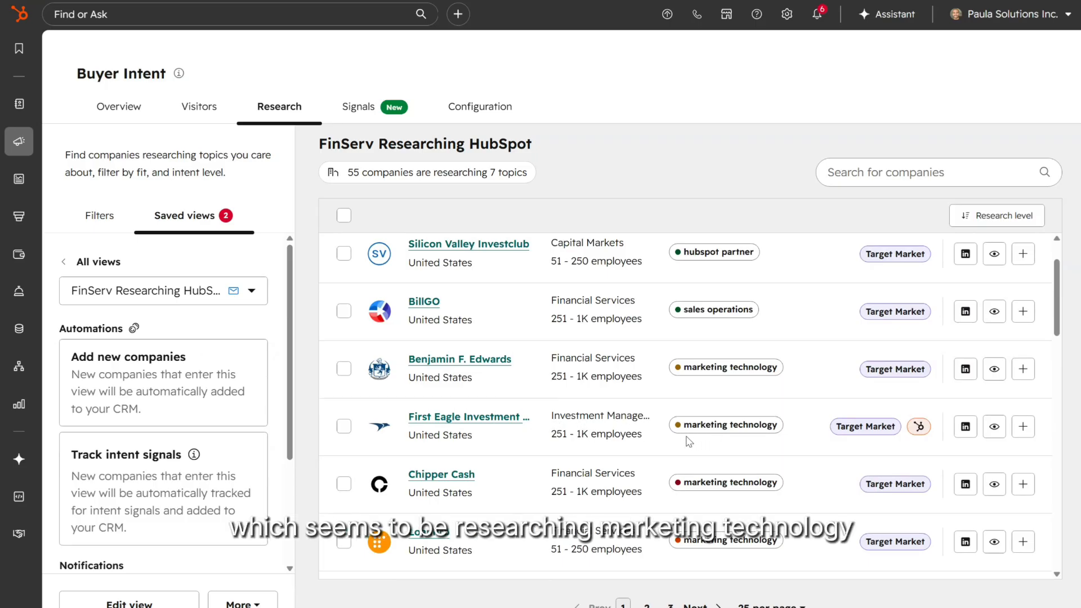
# Step: Review Benjamin F. Edwards' About details, page views, research topics and intent signals in its panel
pyautogui.moveTo(779, 437)
pyautogui.click(994, 369)
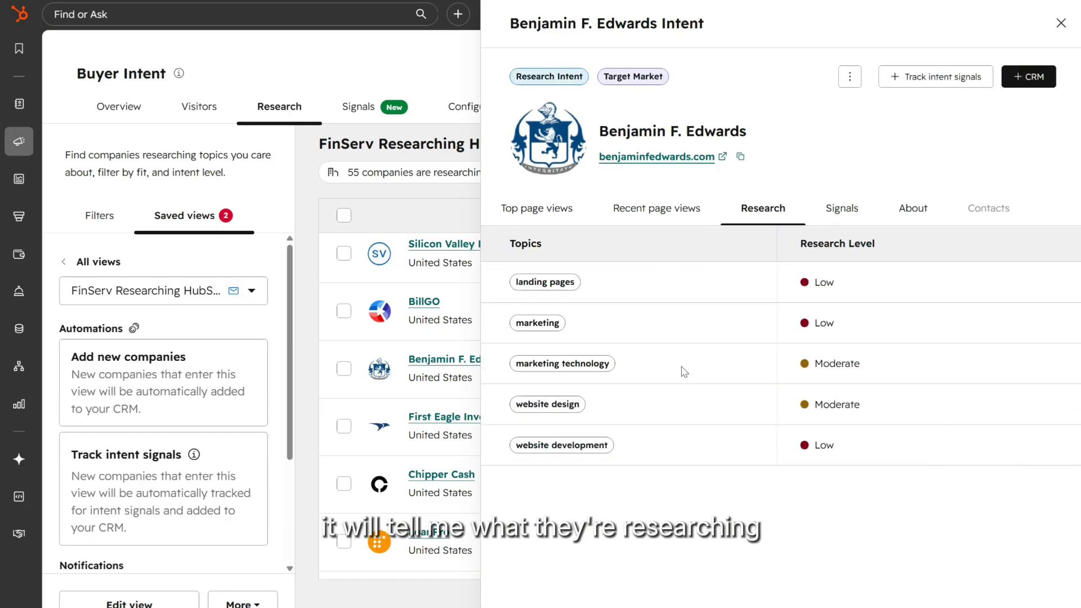
pyautogui.click(898, 218)
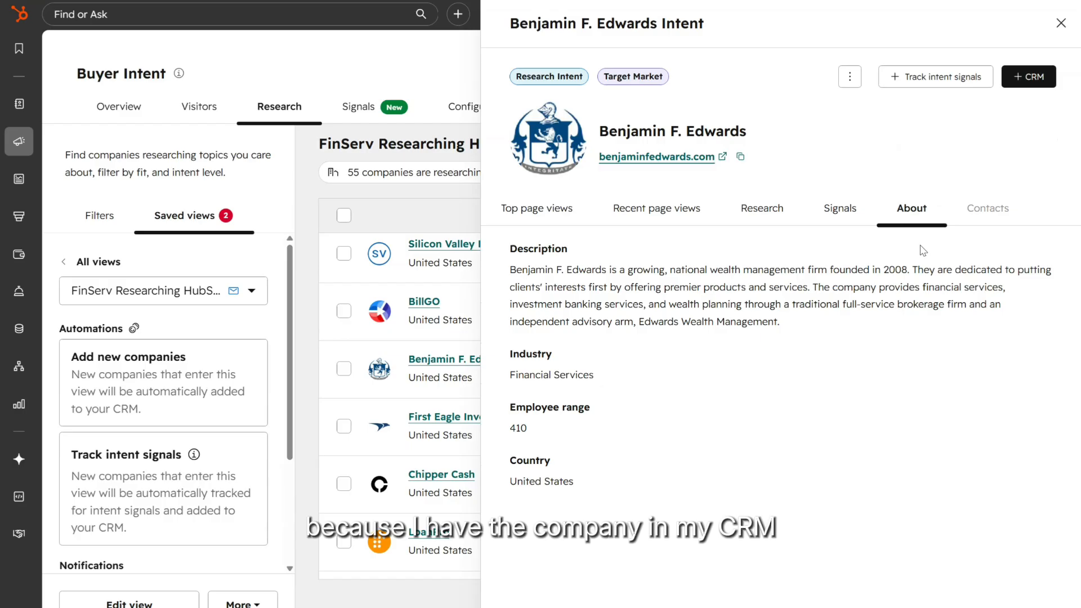
pyautogui.moveTo(997, 211)
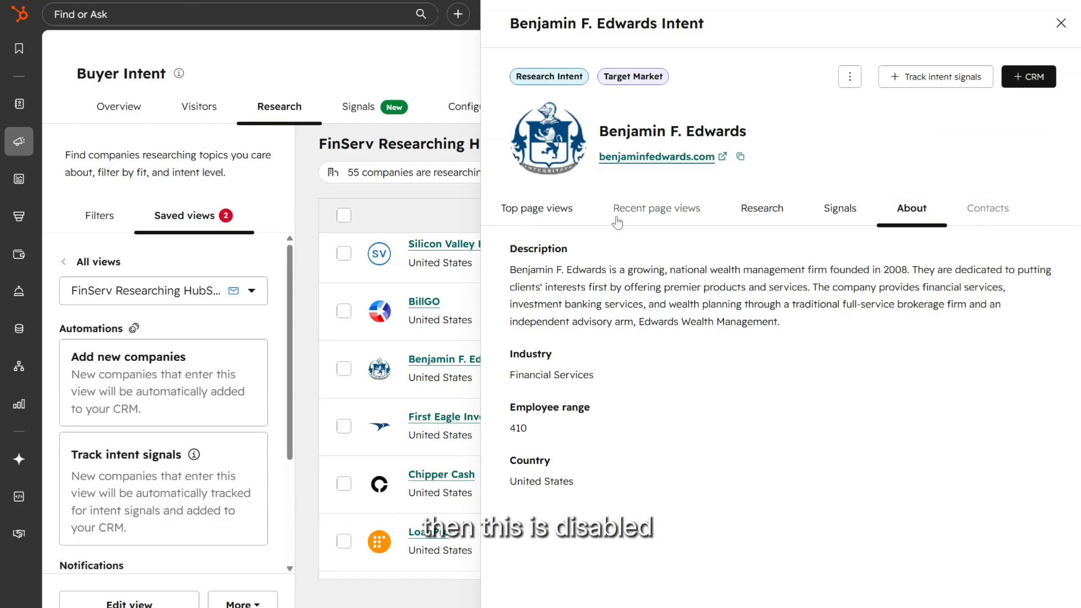
pyautogui.click(664, 215)
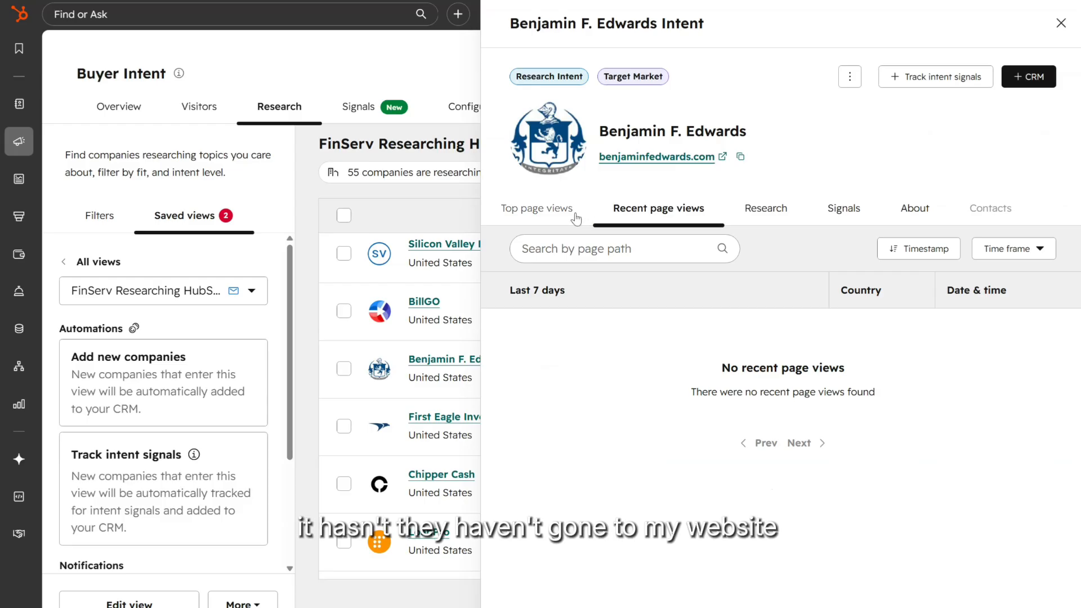
pyautogui.click(574, 213)
pyautogui.click(656, 211)
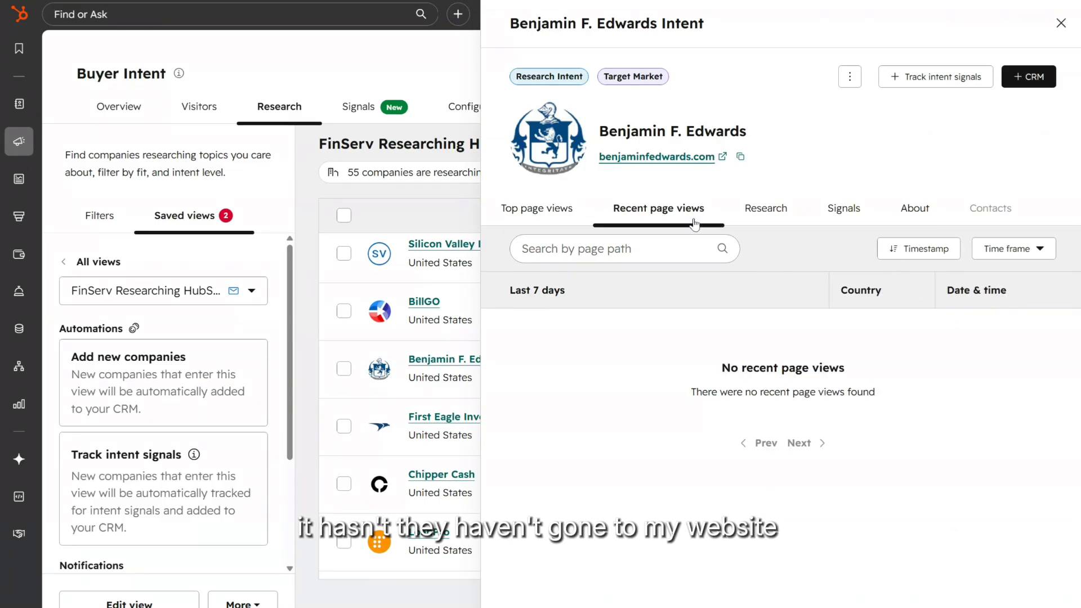
pyautogui.click(774, 221)
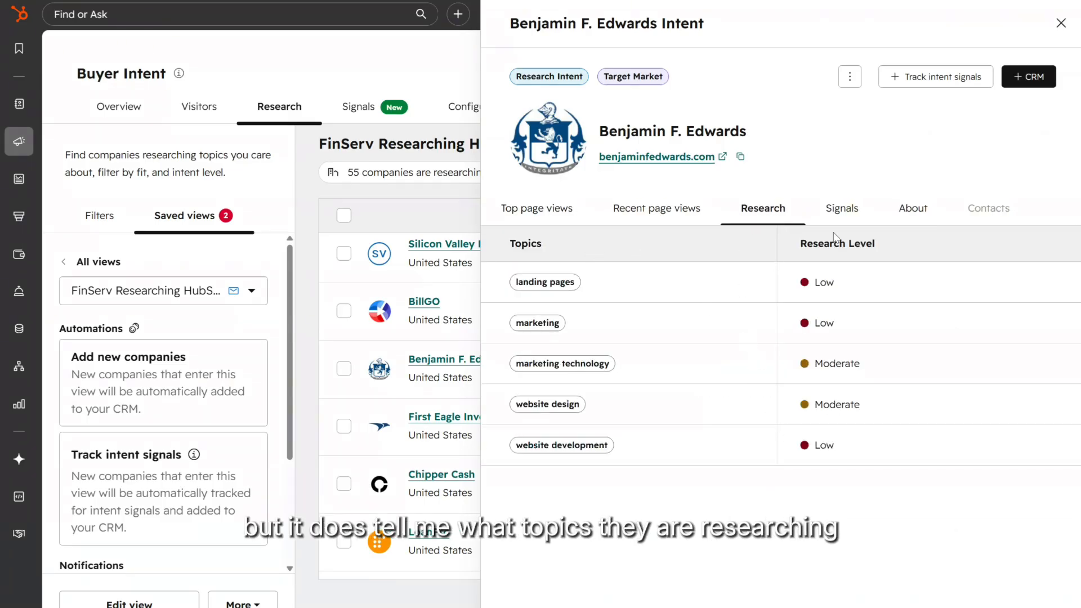
pyautogui.click(841, 217)
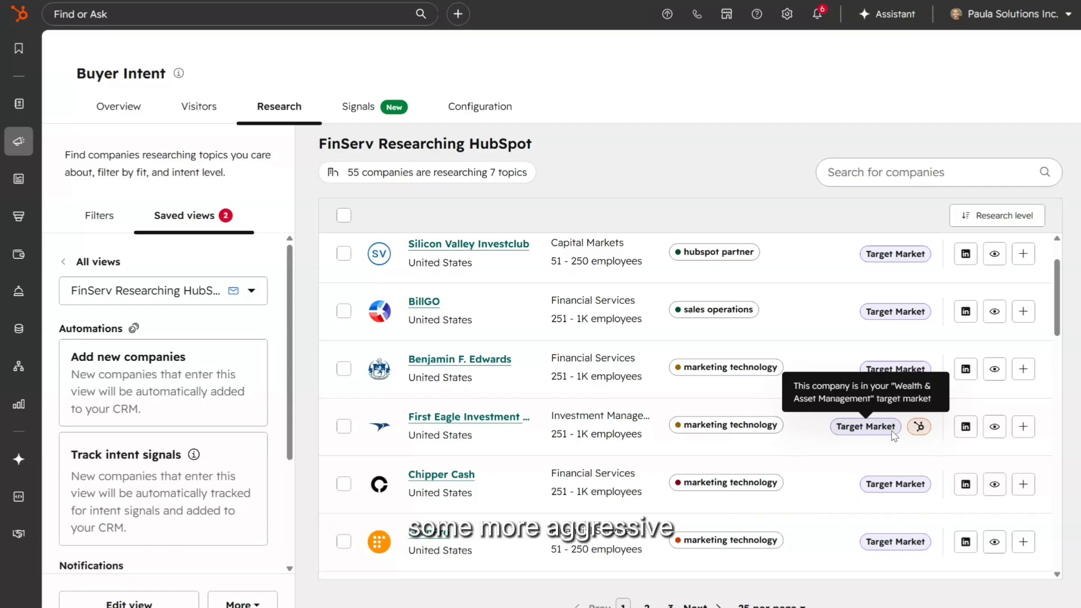
pyautogui.scroll(-10, 664, 439)
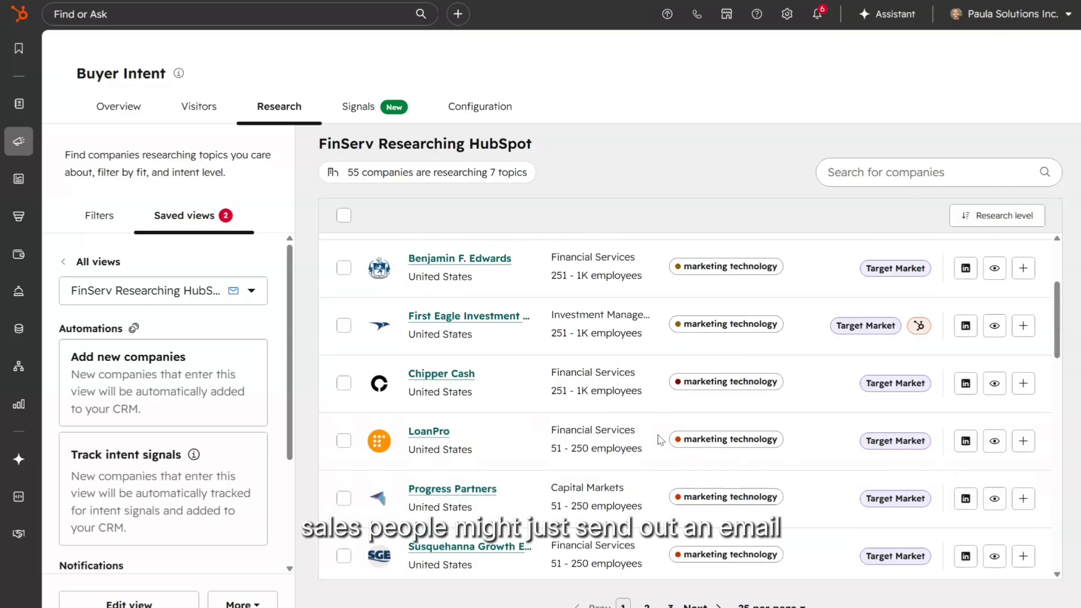
pyautogui.scroll(-5, 687, 446)
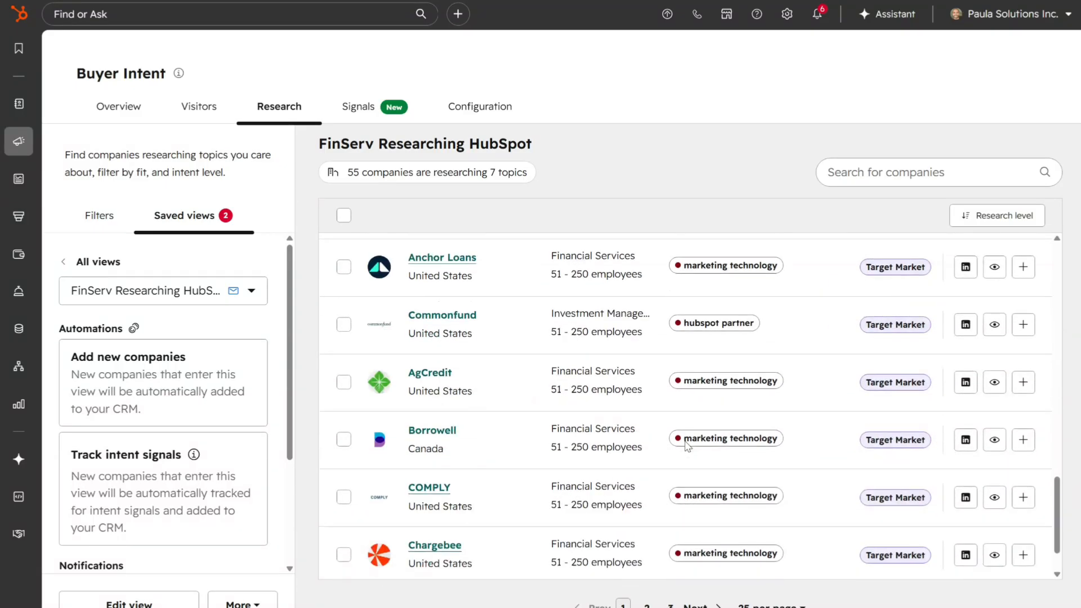
pyautogui.moveTo(687, 441)
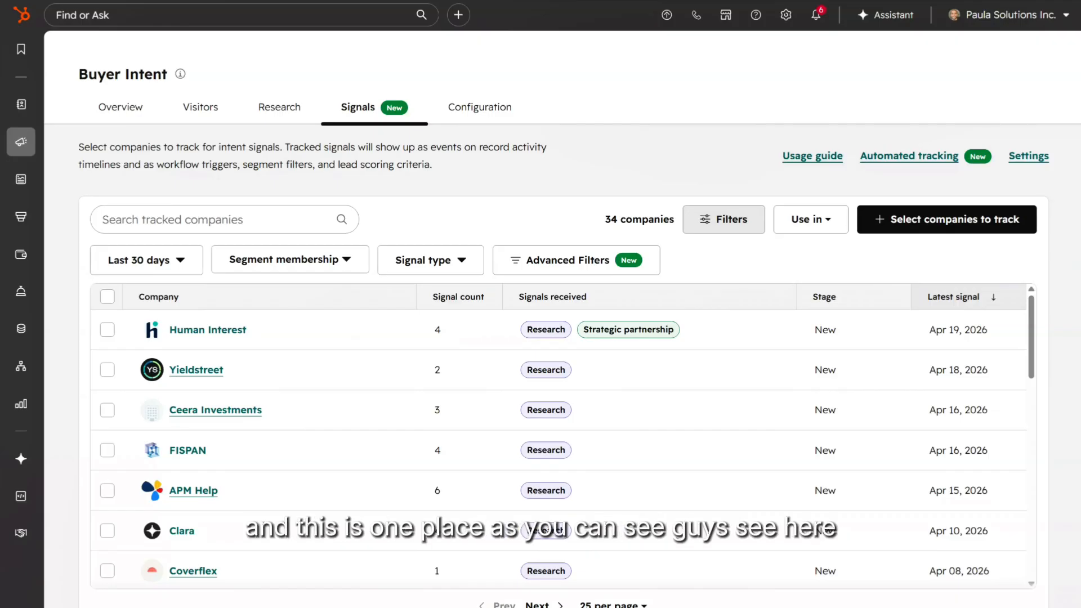
# Step: Scroll the Signals table of 34 tracked companies with their signal types and latest dates
pyautogui.scroll(-1, 693, 323)
pyautogui.scroll(1, 688, 323)
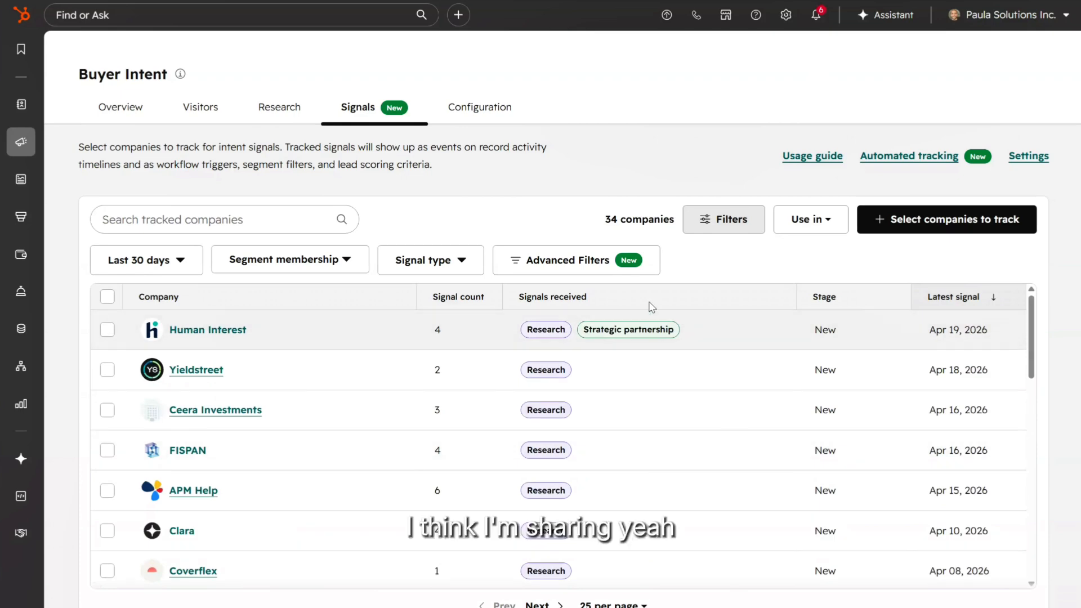
pyautogui.scroll(-10, 321, 362)
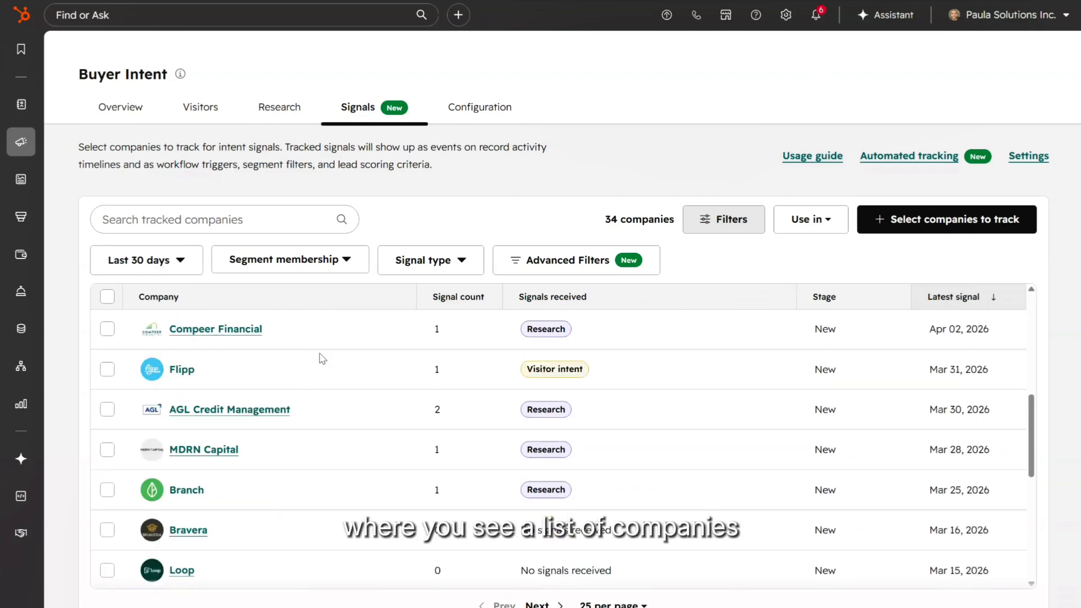
pyautogui.scroll(8, 321, 358)
pyautogui.scroll(3, 321, 359)
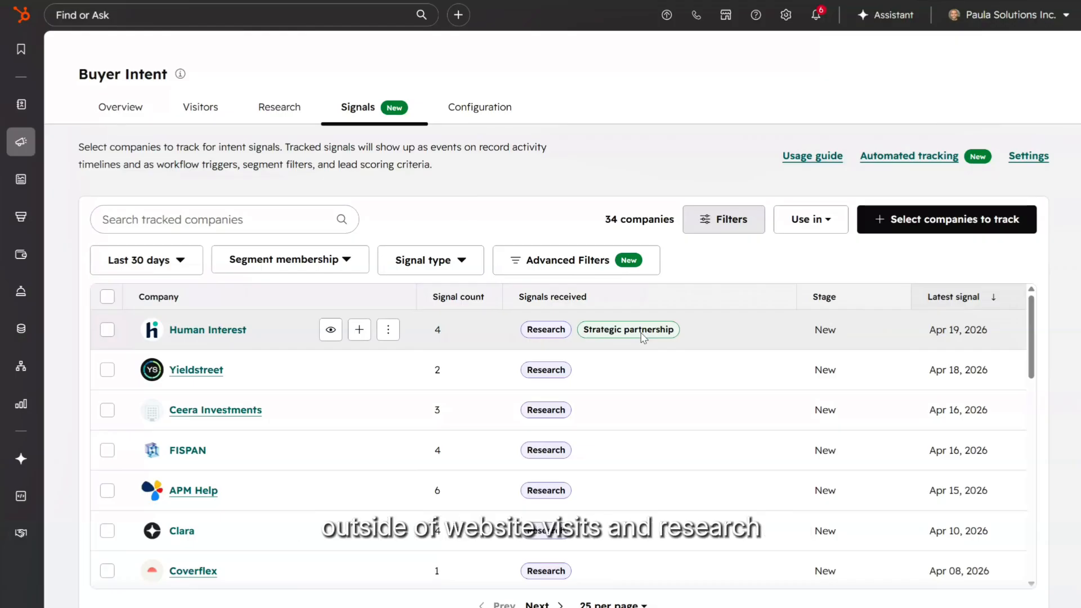
pyautogui.click(561, 270)
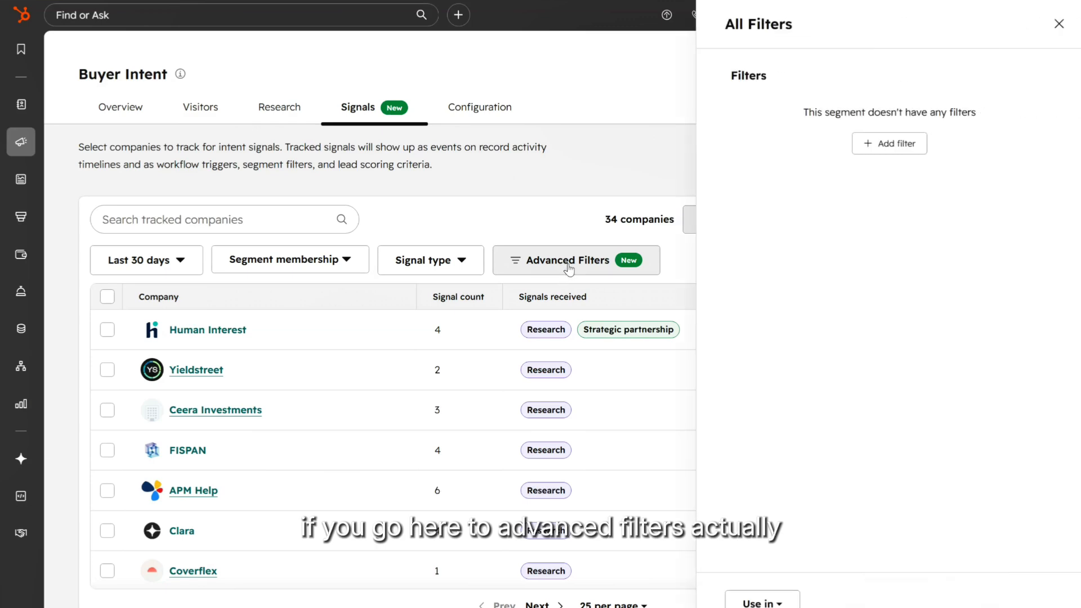
pyautogui.click(1059, 24)
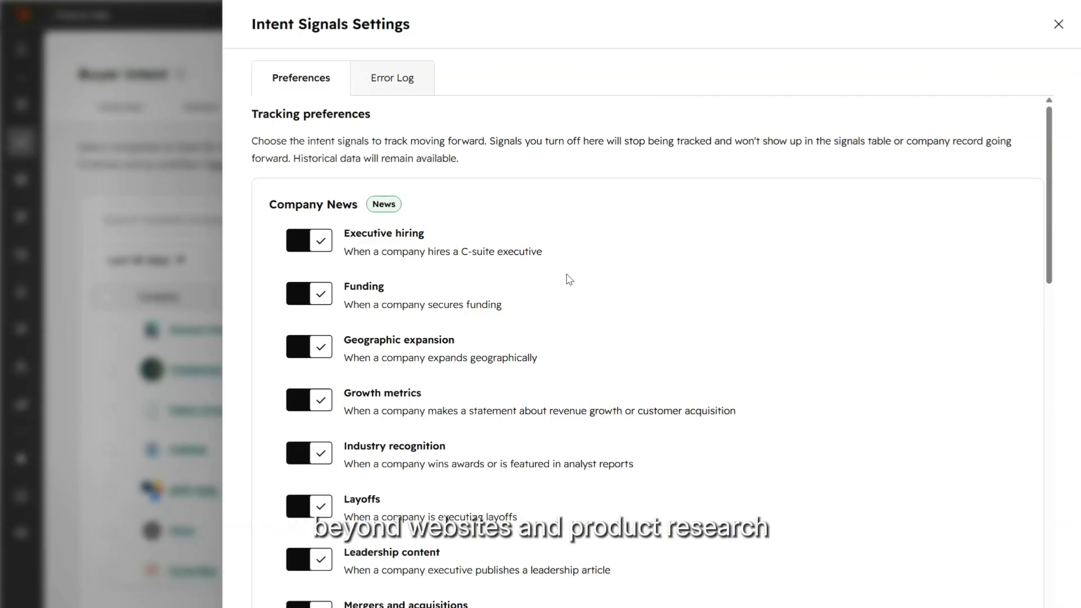
pyautogui.scroll(-2, 549, 264)
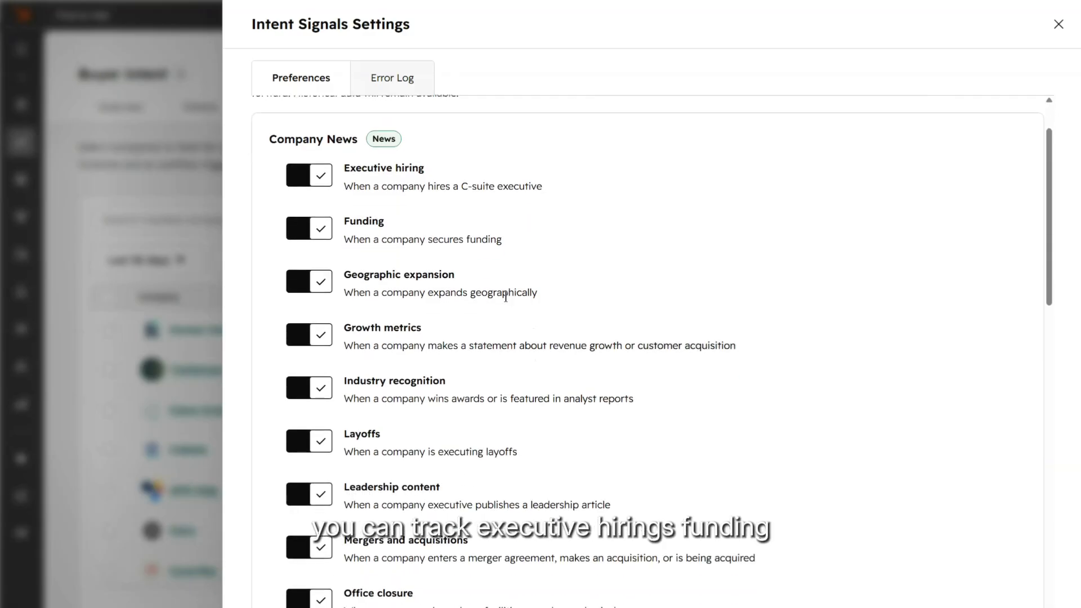
pyautogui.scroll(-2, 507, 300)
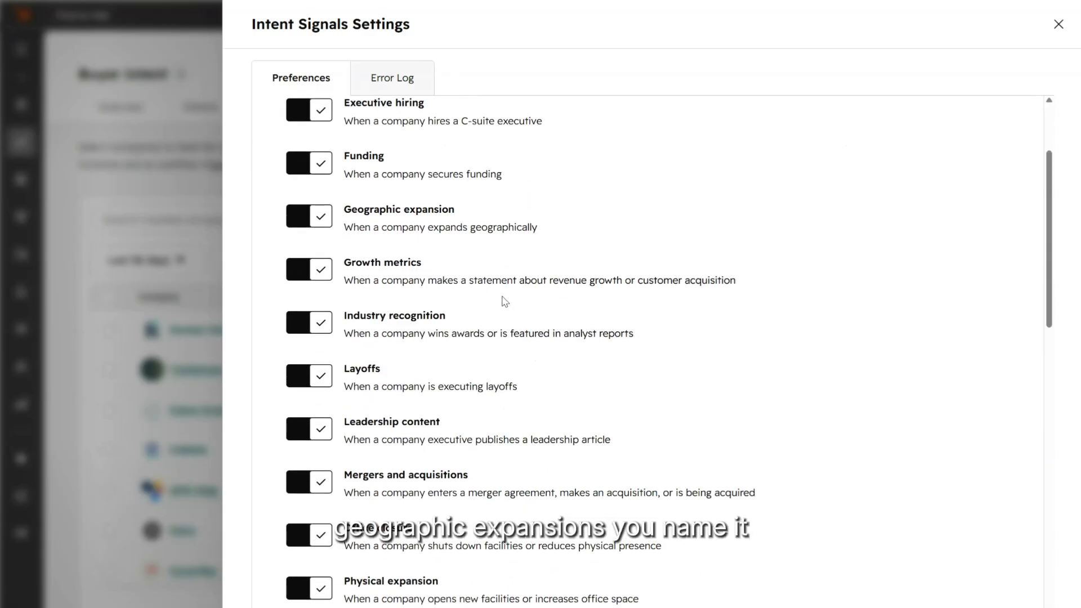
pyautogui.scroll(-12, 507, 302)
pyautogui.scroll(-10, 505, 301)
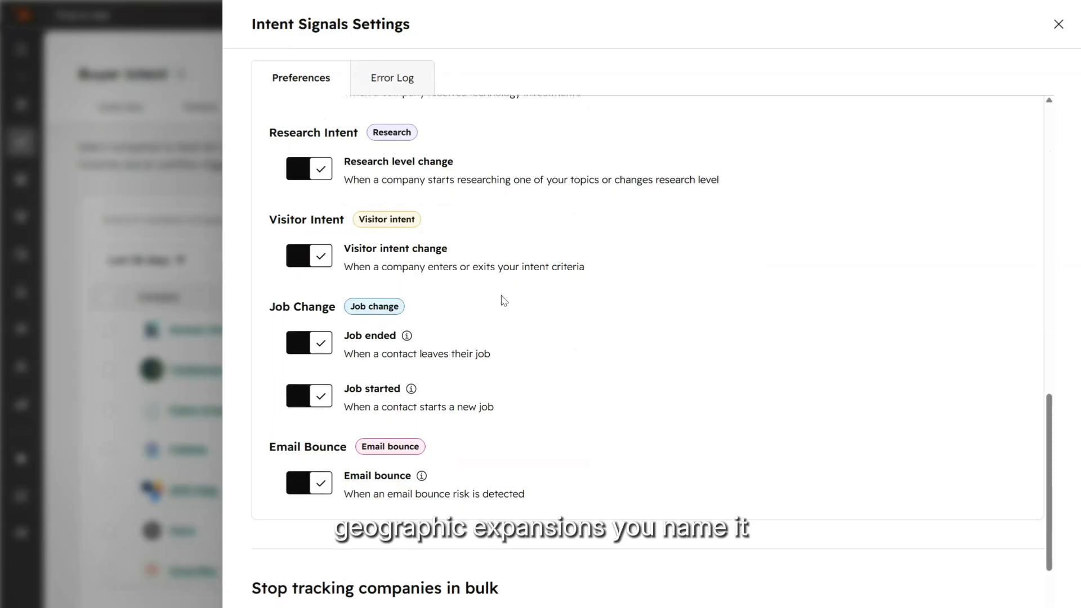
pyautogui.scroll(-3, 504, 302)
pyautogui.scroll(20, 504, 303)
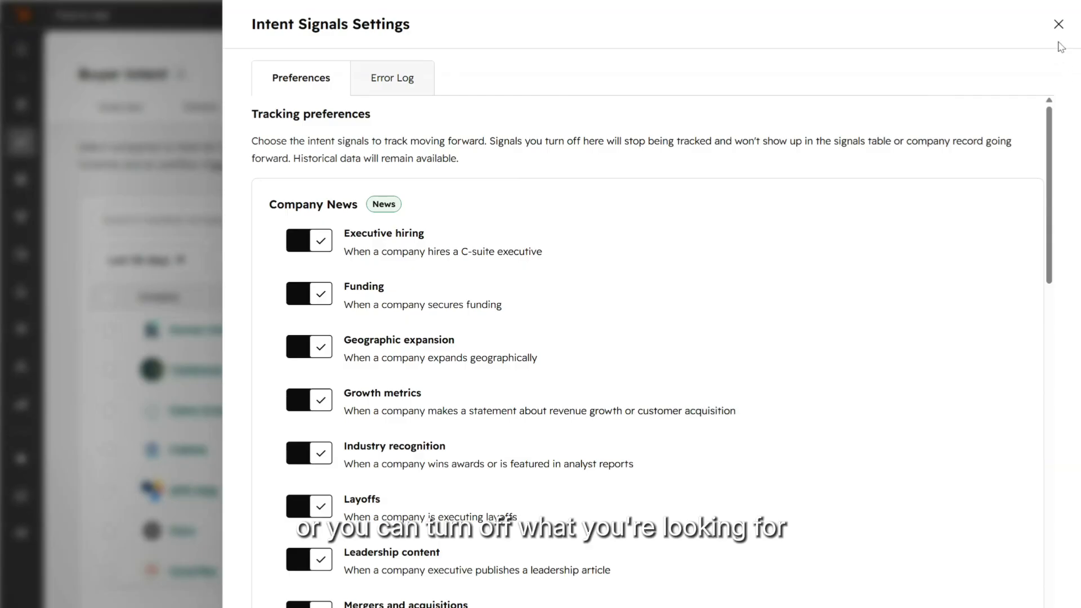
pyautogui.click(1059, 25)
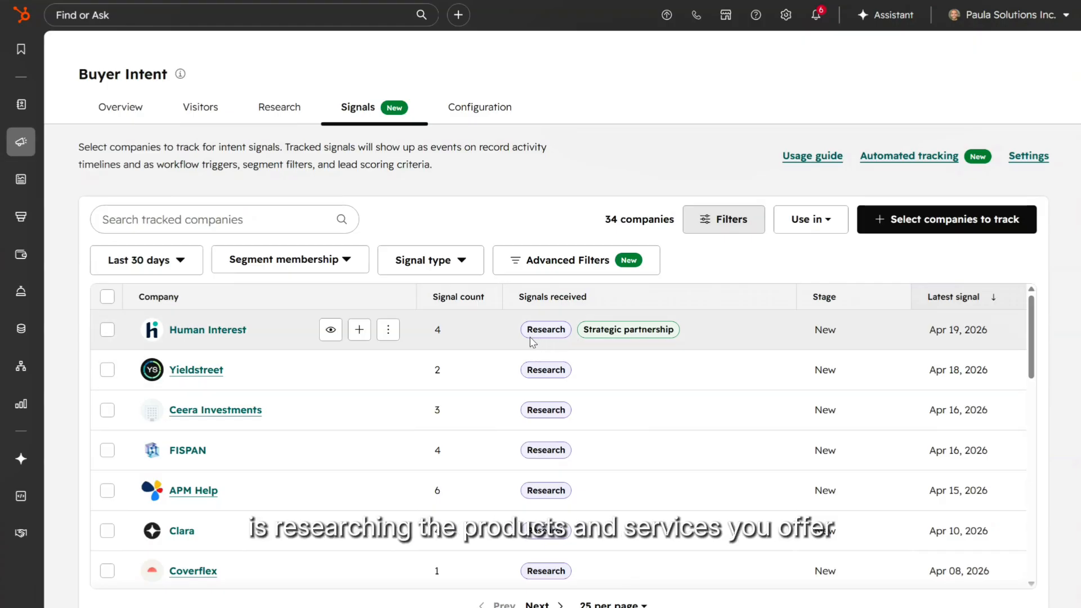
# Step: Open Global Wealth Management's intent signals and expand its Geo expansion signal details
pyautogui.scroll(-3, 608, 339)
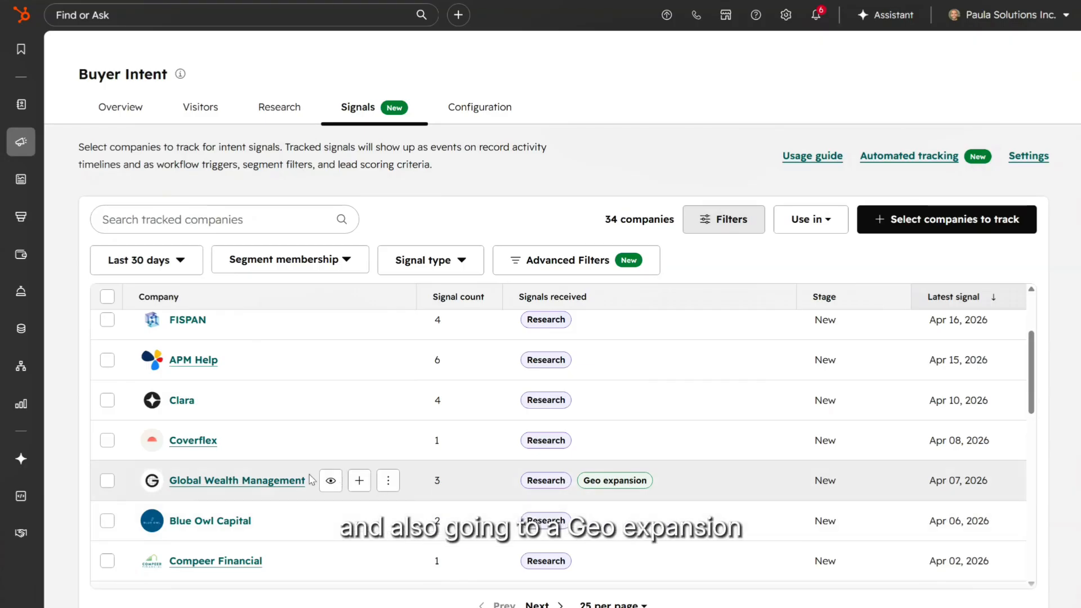
pyautogui.click(331, 482)
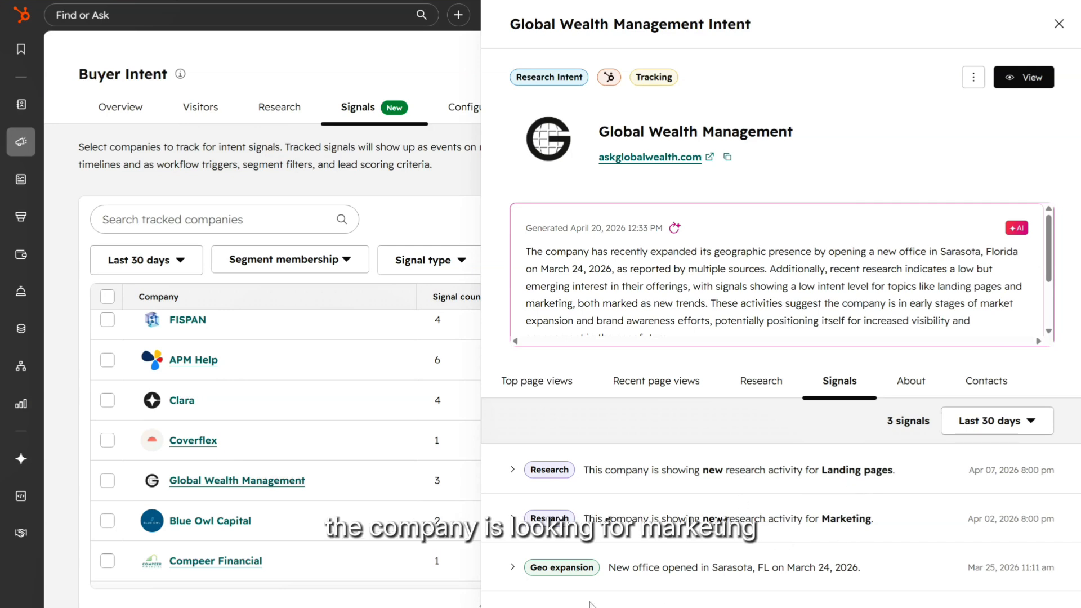
pyautogui.click(524, 568)
pyautogui.scroll(-2, 704, 538)
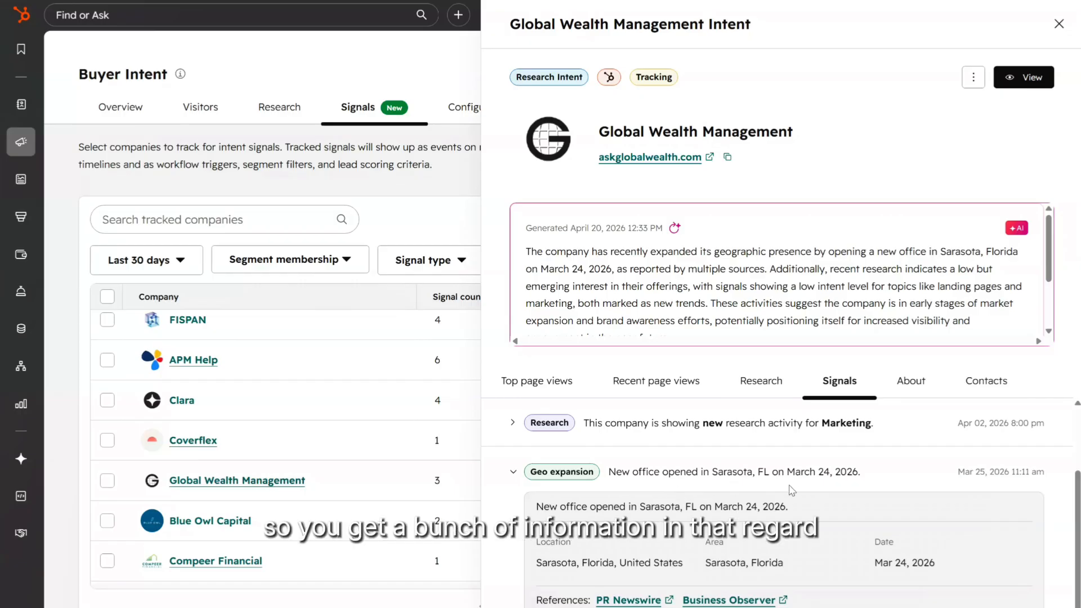
pyautogui.scroll(2, 797, 473)
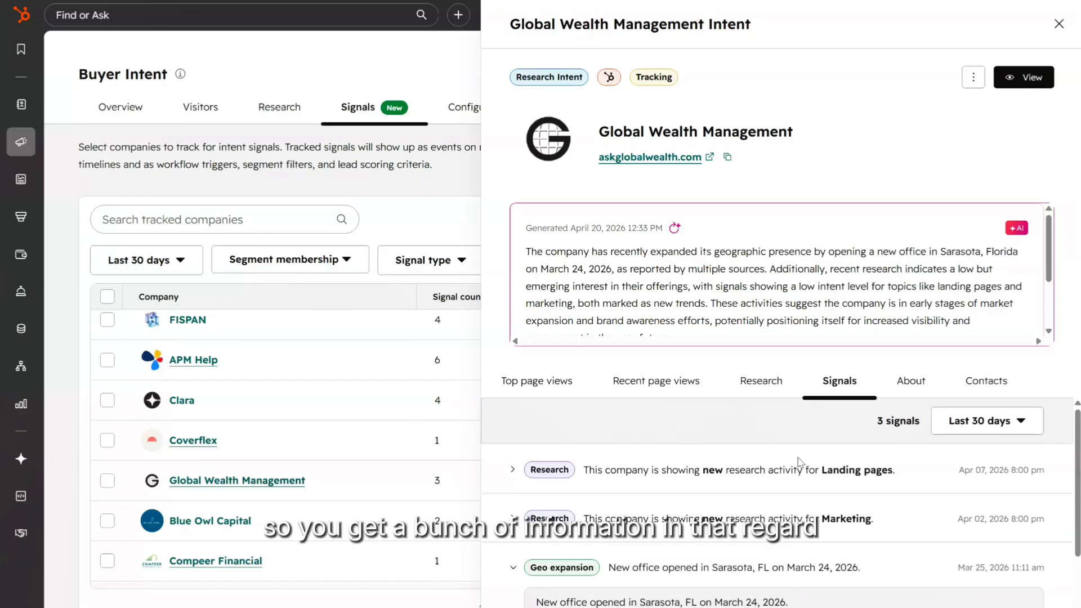
# Step: Check Global Wealth Management's company details, contacts, top and recent page views, then close the panel
pyautogui.click(904, 382)
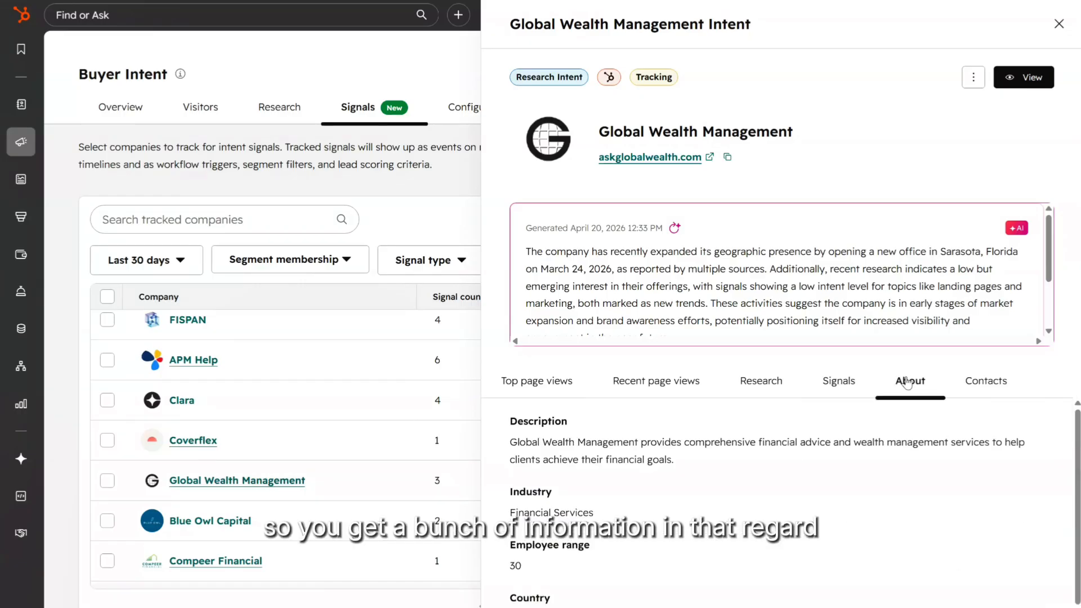
pyautogui.click(975, 388)
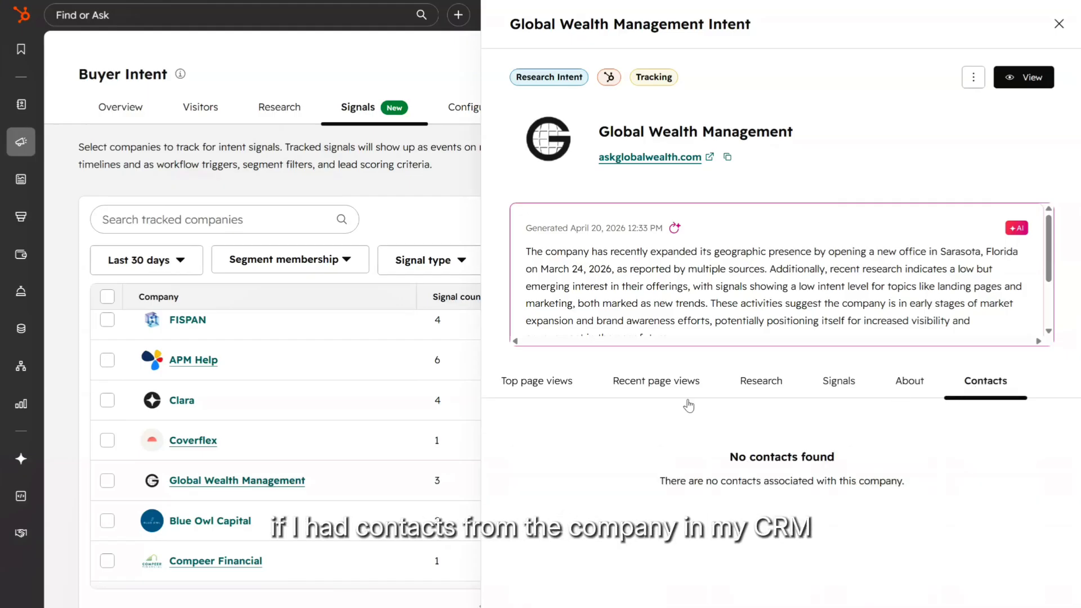
pyautogui.click(553, 390)
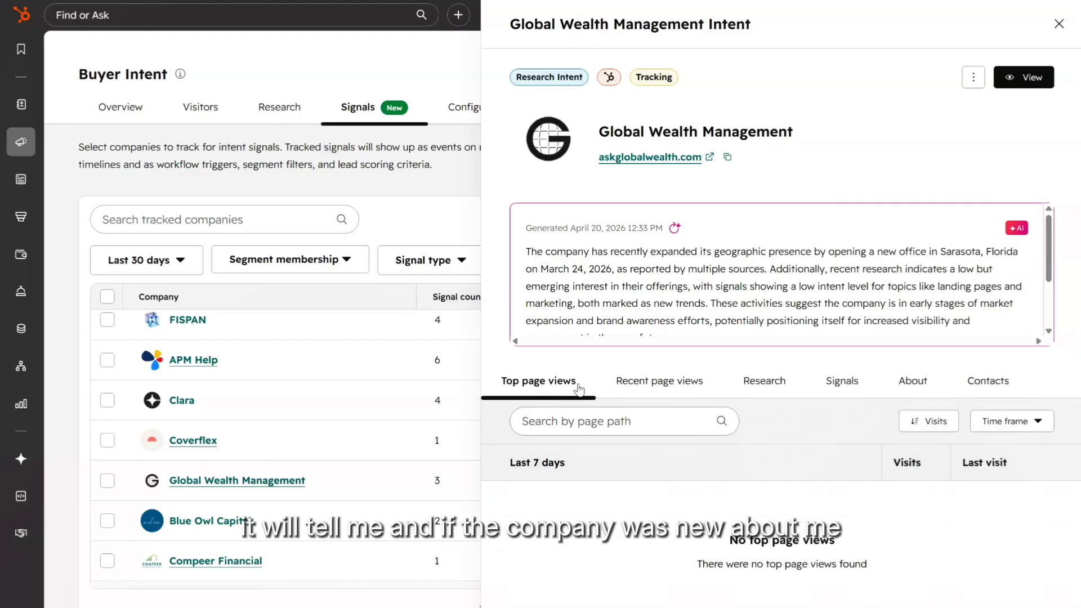
pyautogui.click(658, 383)
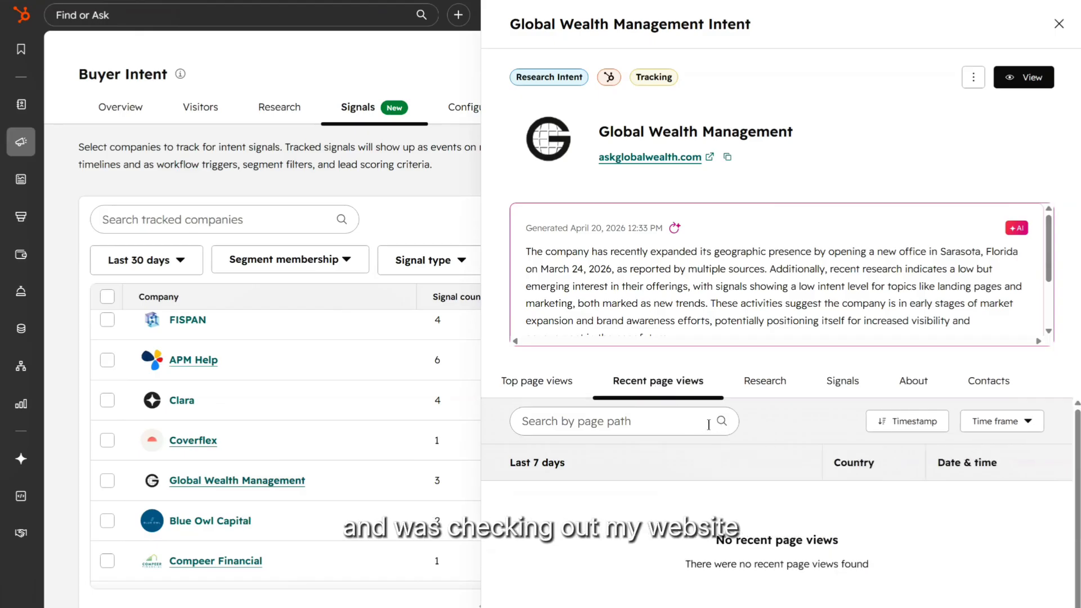
pyautogui.click(1059, 24)
pyautogui.scroll(-4, 480, 506)
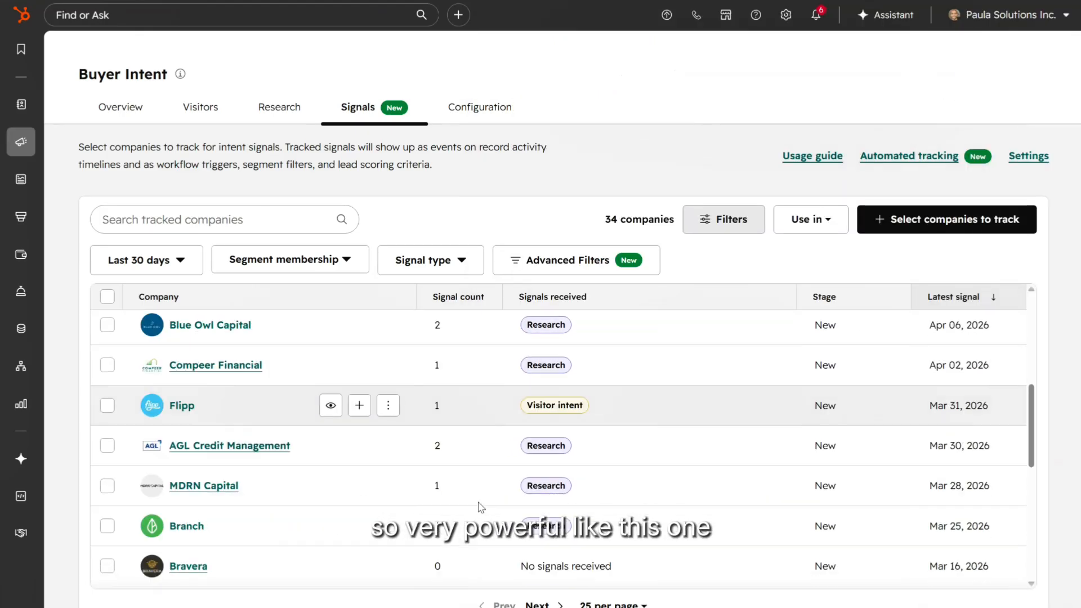
pyautogui.scroll(-3, 481, 500)
pyautogui.scroll(3, 326, 476)
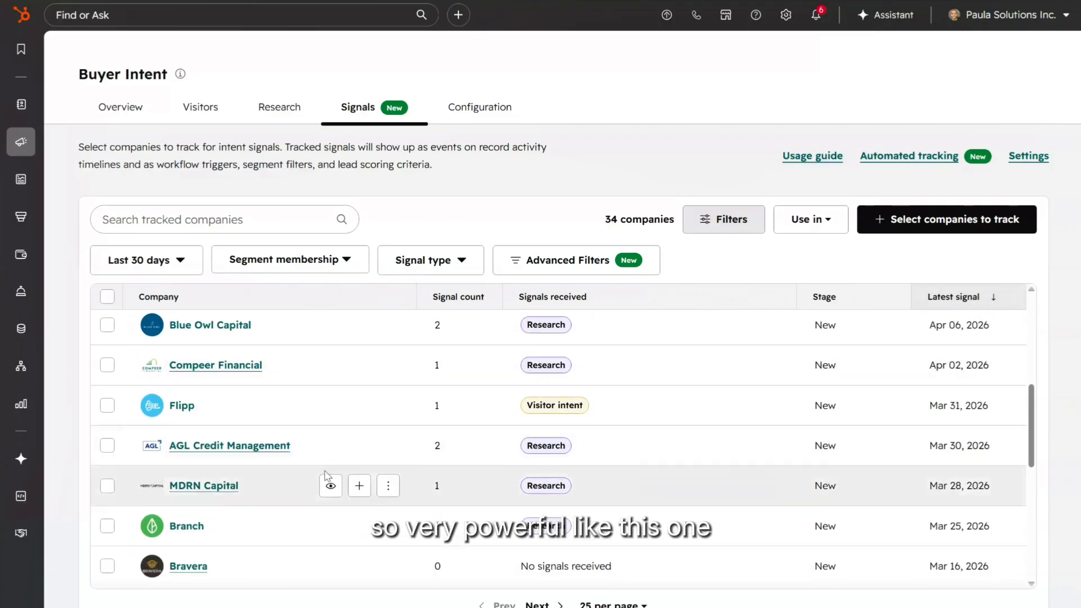
pyautogui.click(330, 405)
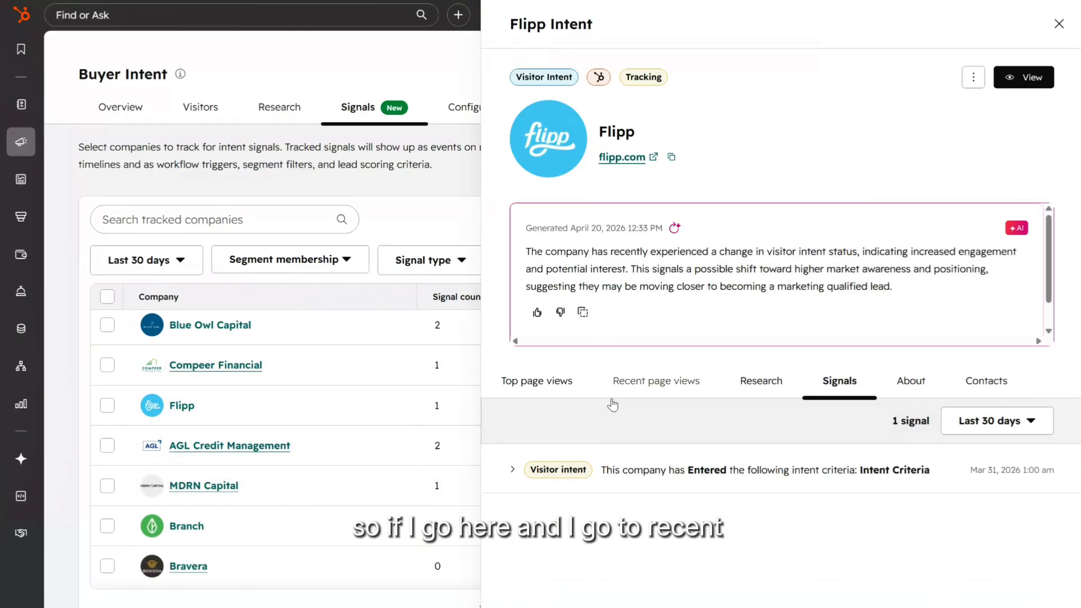
pyautogui.click(630, 386)
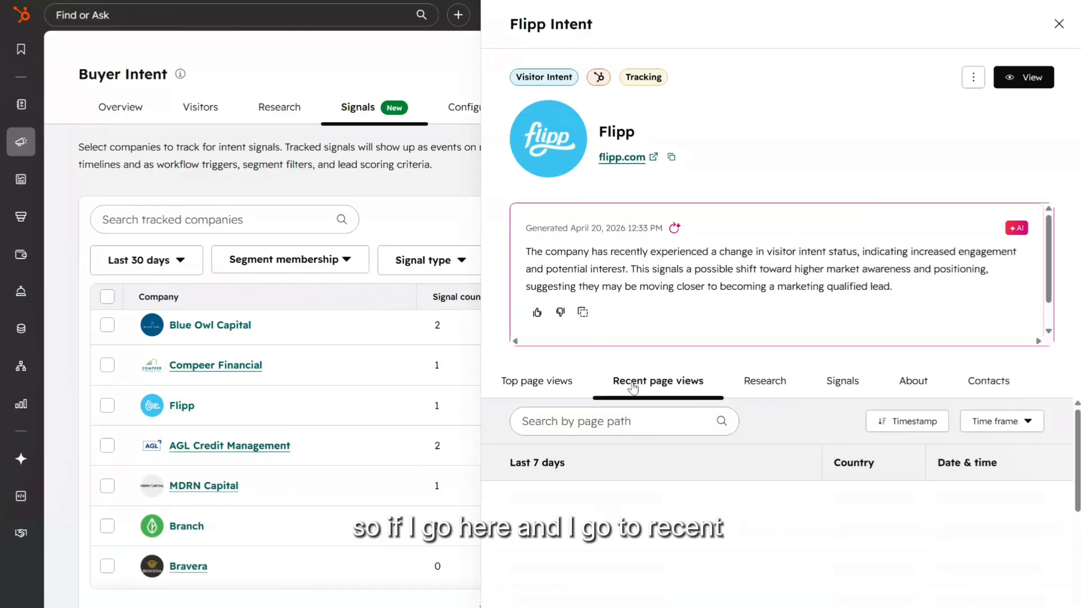
pyautogui.click(517, 389)
pyautogui.click(624, 382)
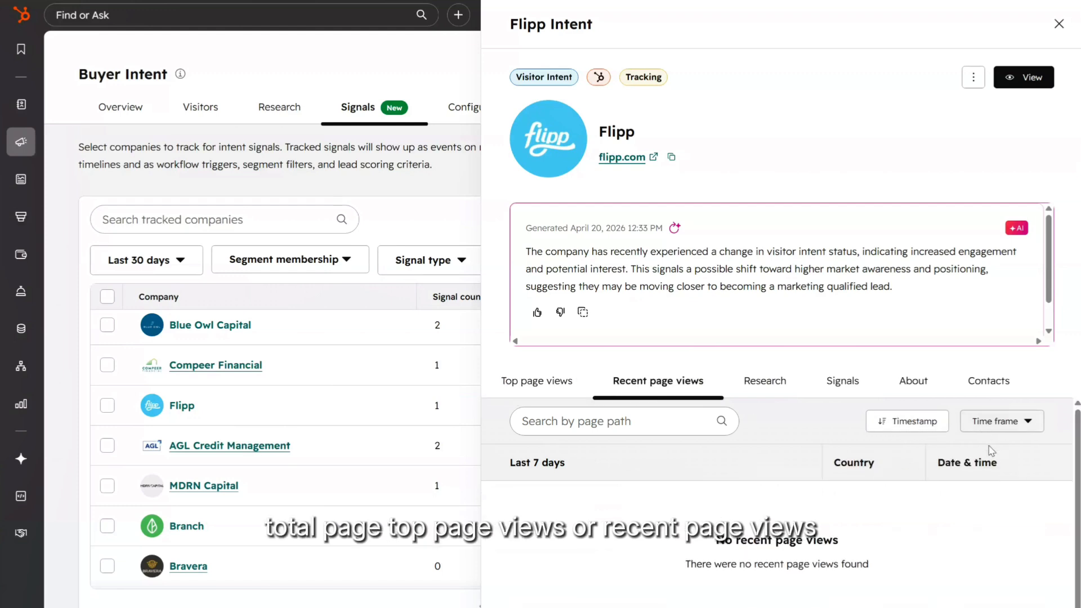
pyautogui.click(995, 422)
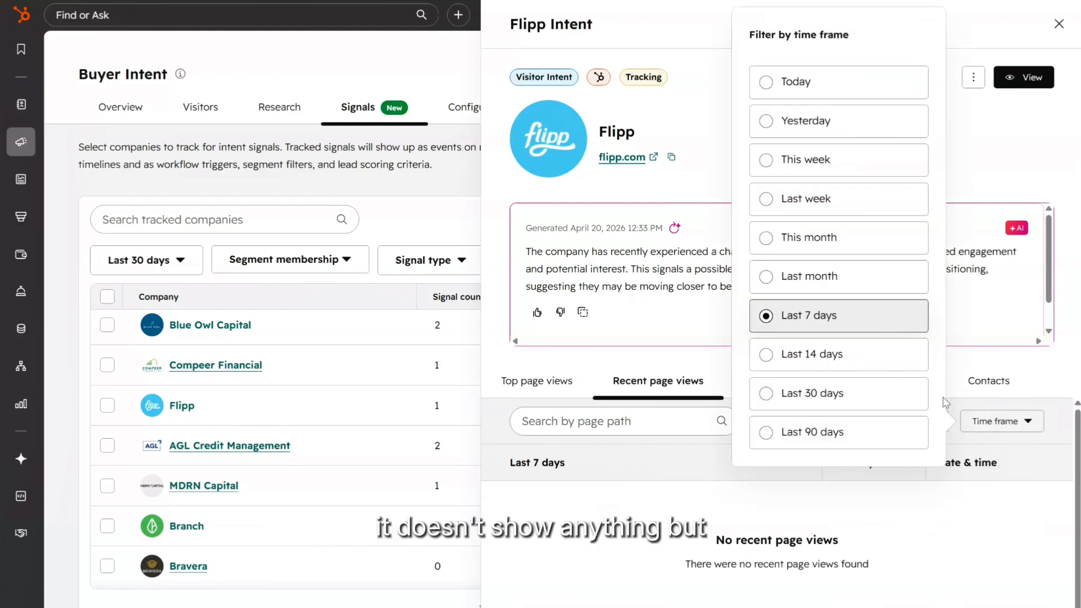
pyautogui.click(842, 395)
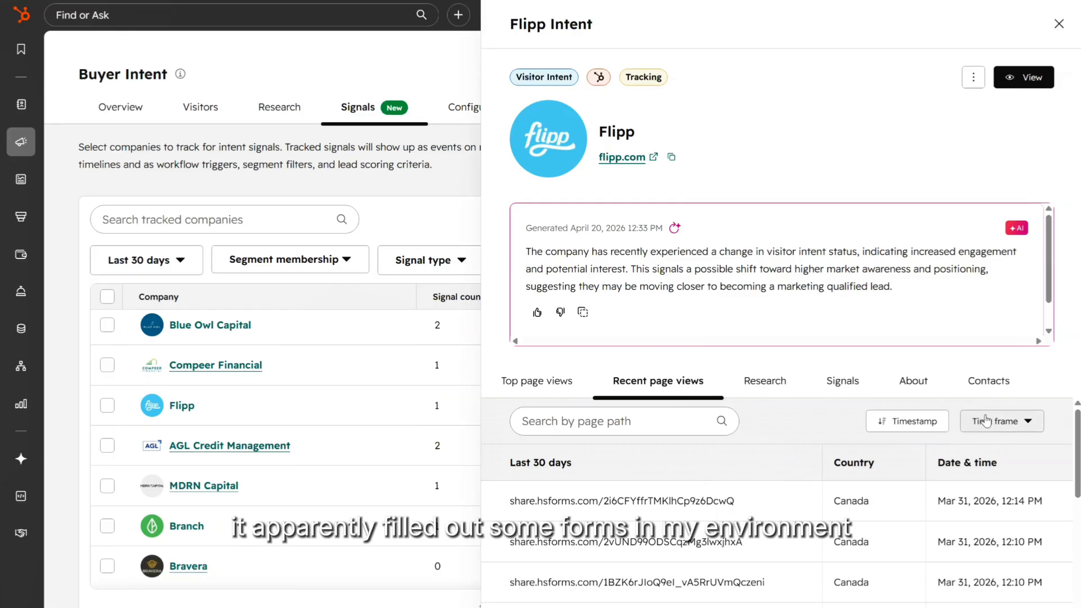
pyautogui.click(1057, 35)
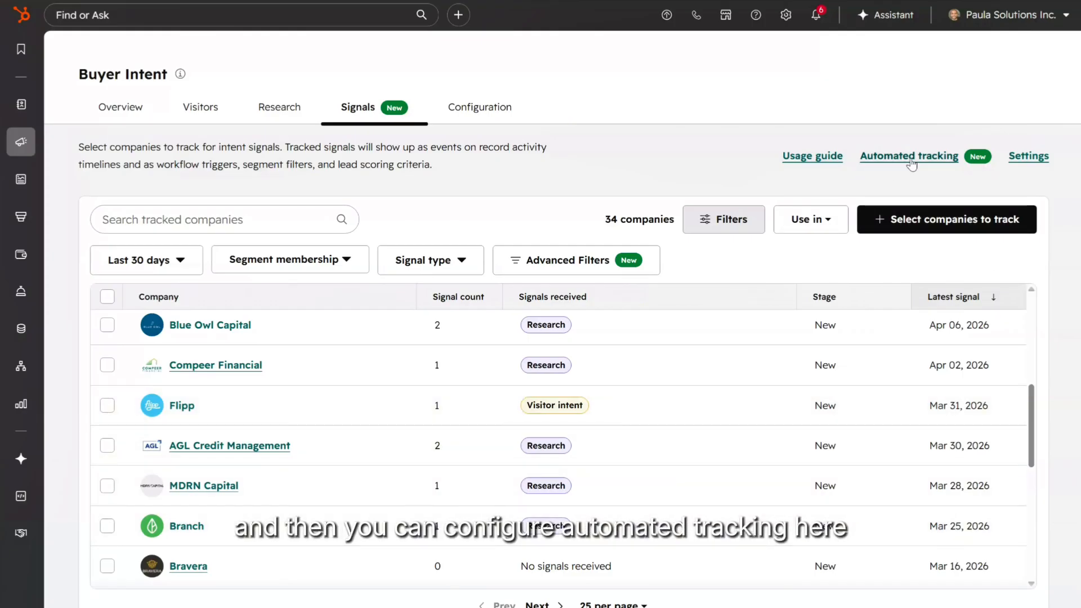
pyautogui.click(805, 161)
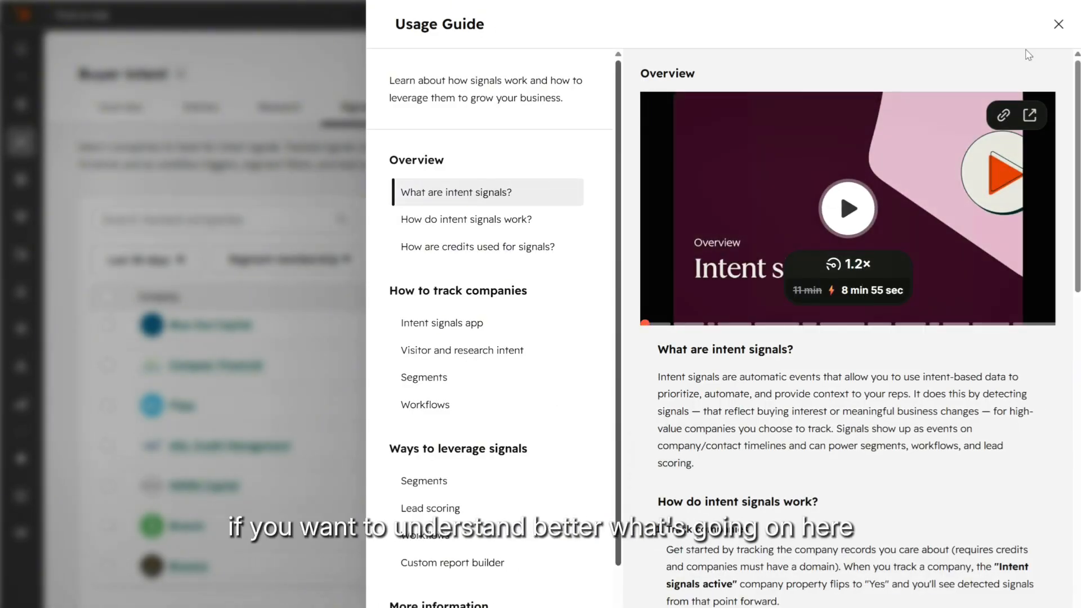
pyautogui.click(1060, 25)
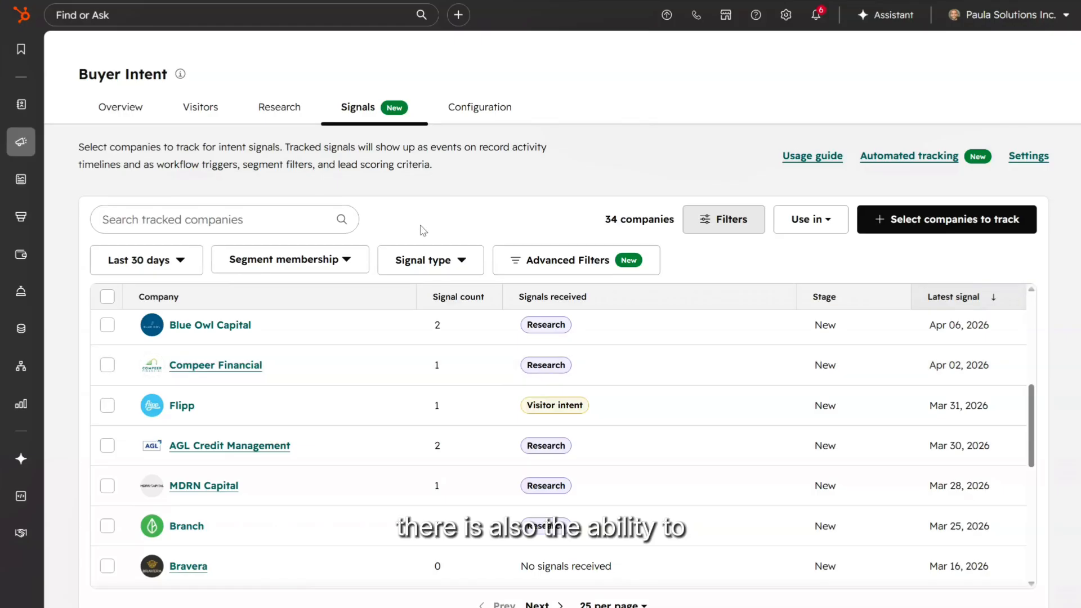
pyautogui.click(428, 260)
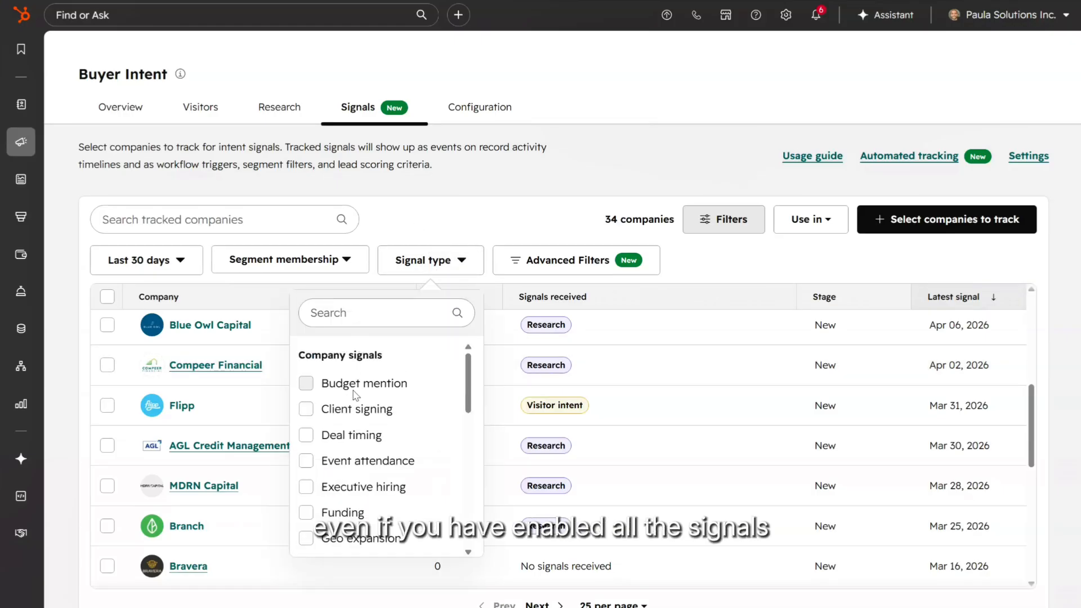
pyautogui.click(305, 436)
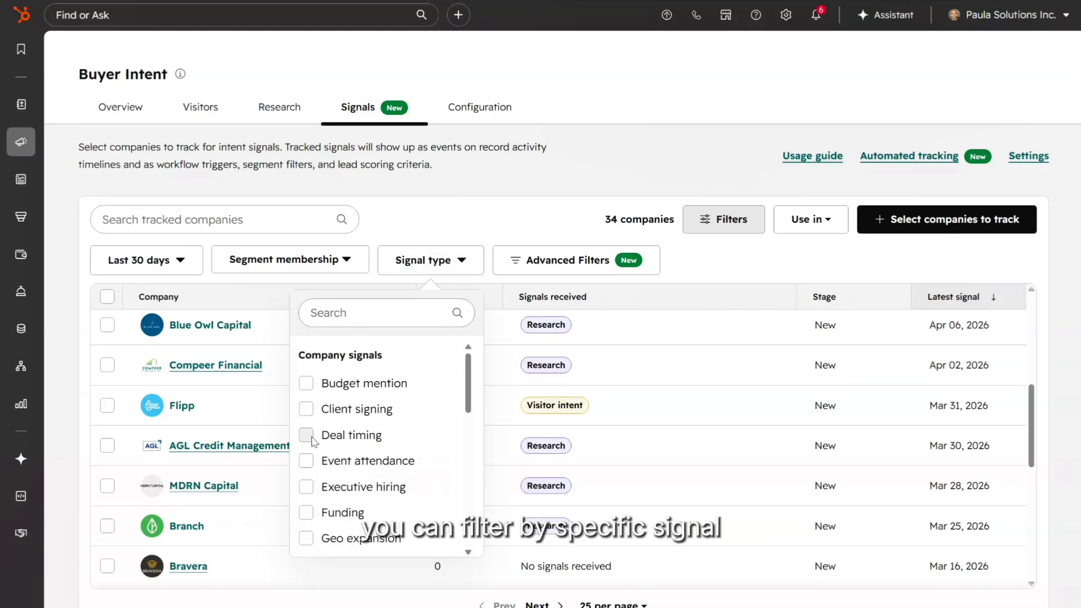
pyautogui.click(326, 437)
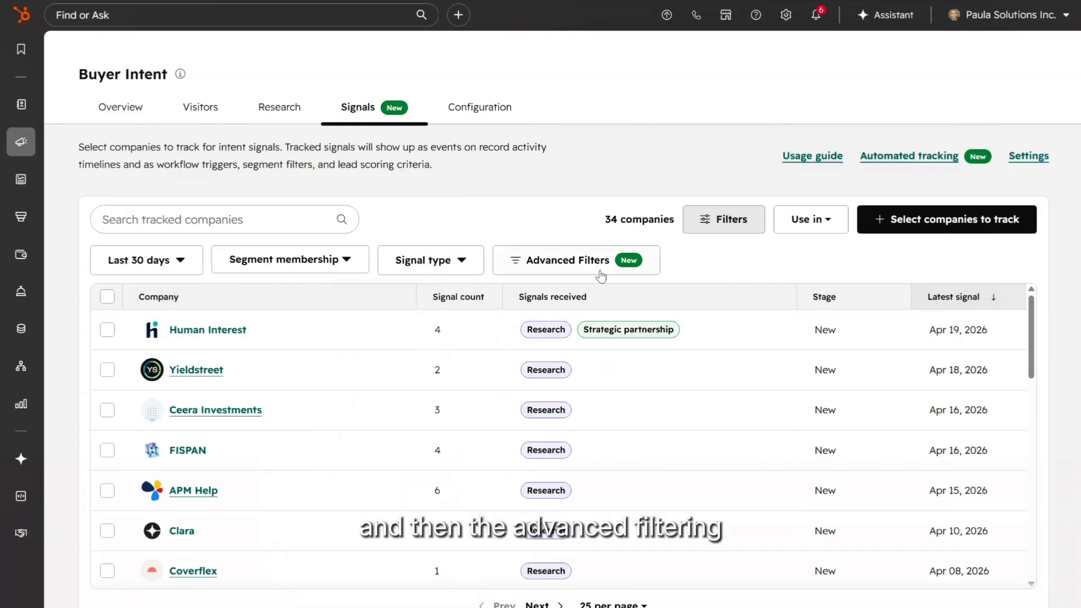
pyautogui.click(569, 261)
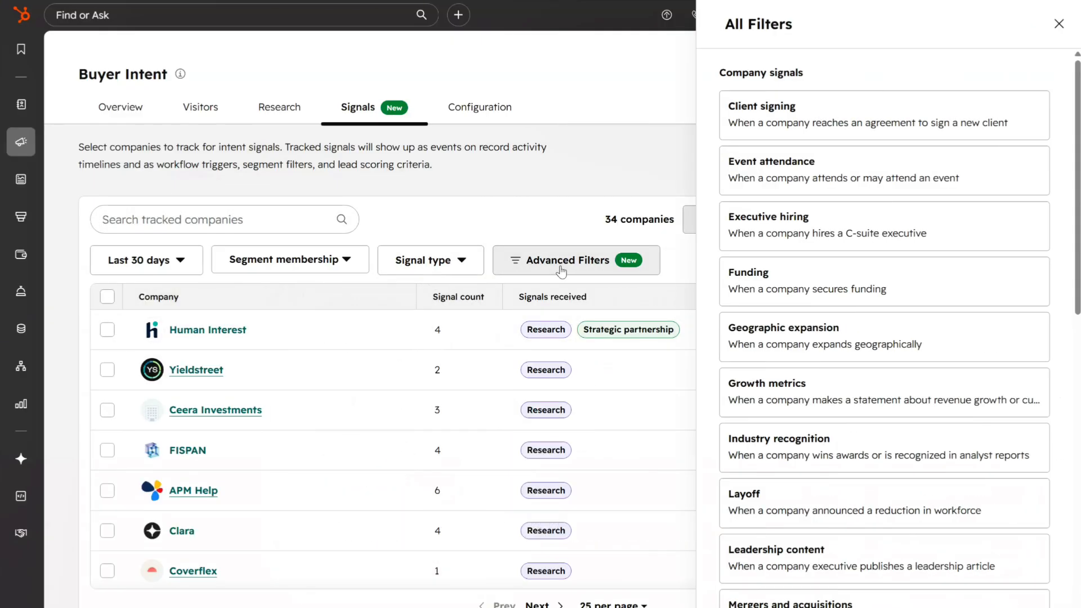
pyautogui.click(907, 284)
pyautogui.click(788, 194)
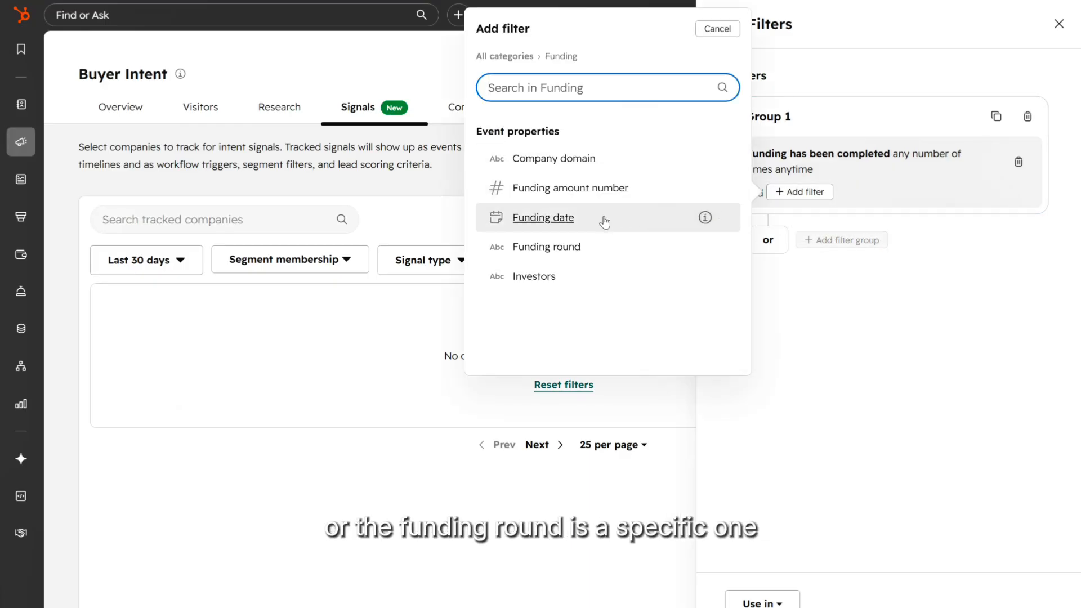
pyautogui.click(585, 250)
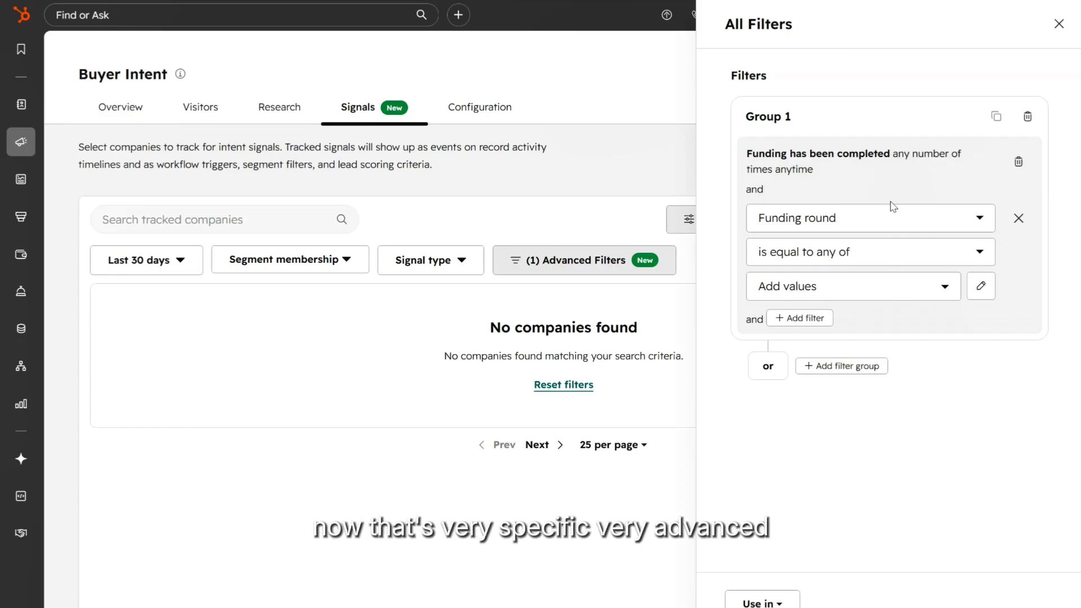
pyautogui.click(1059, 24)
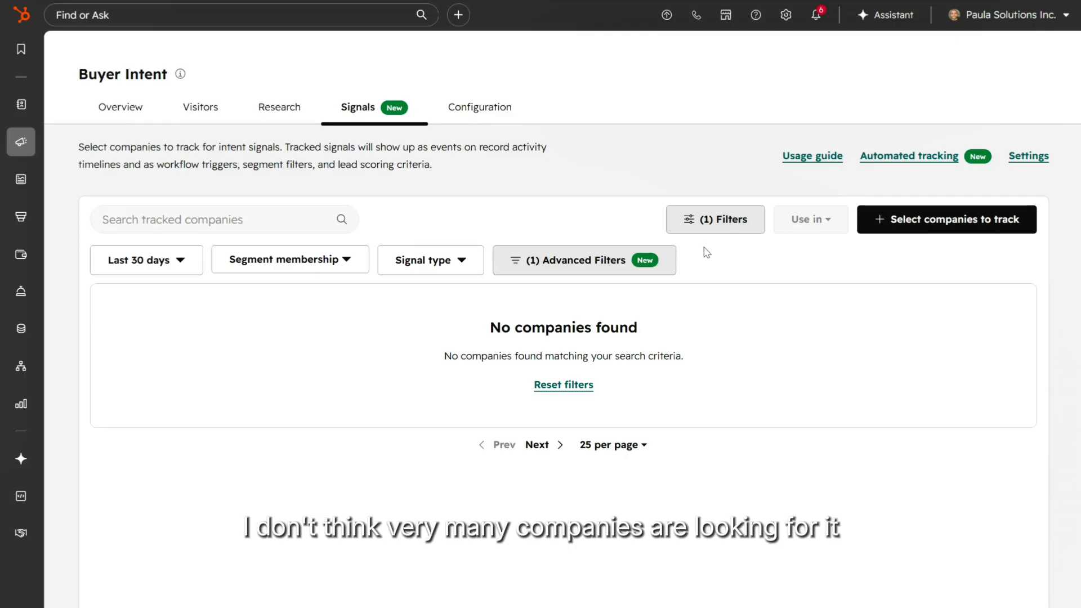
pyautogui.click(569, 387)
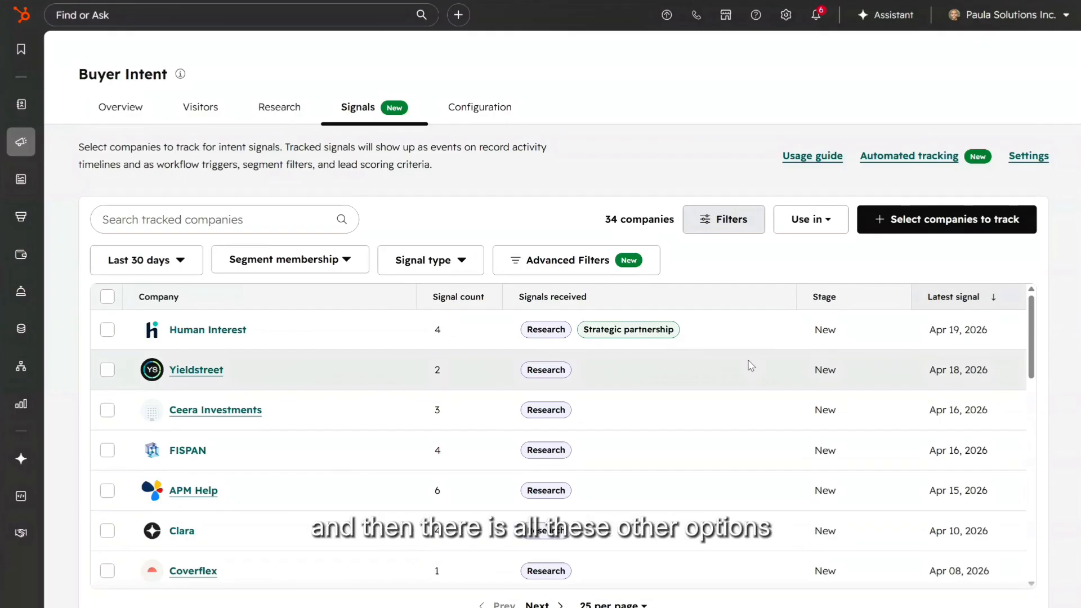
pyautogui.click(562, 274)
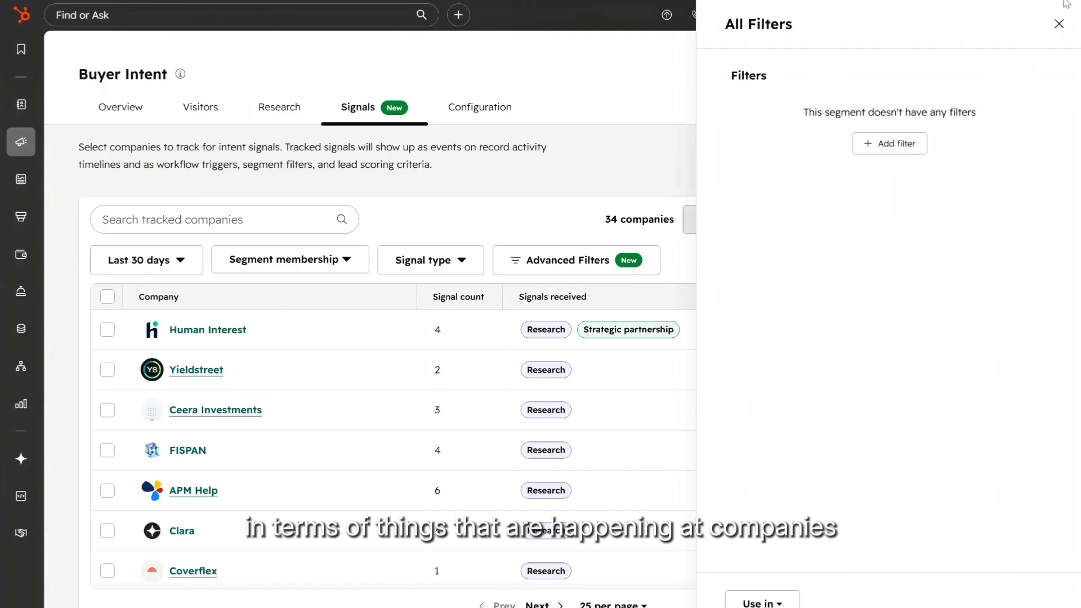
pyautogui.click(1058, 24)
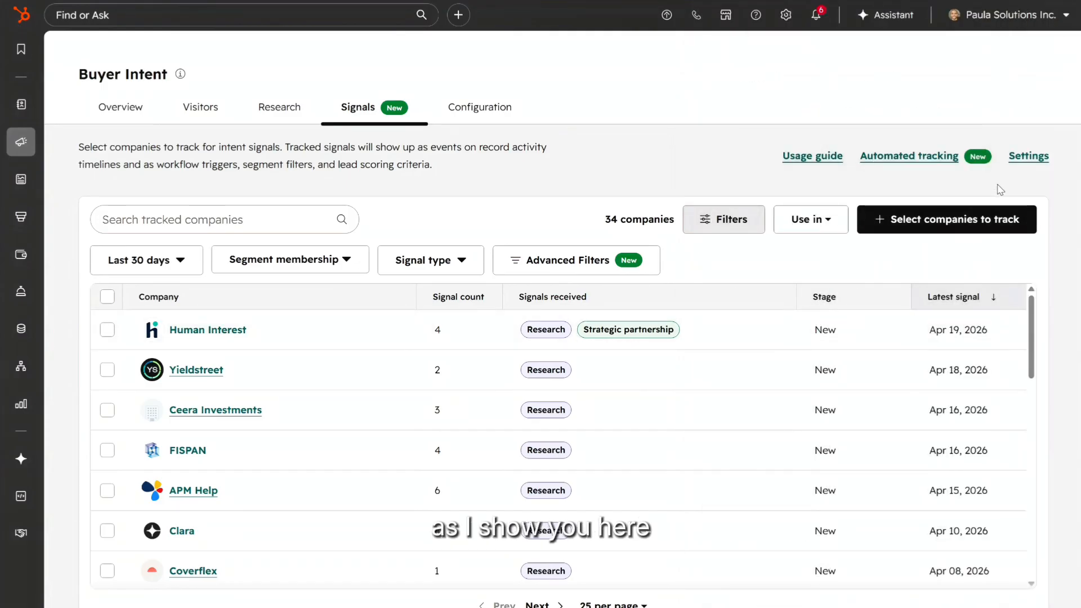
pyautogui.click(1028, 156)
pyautogui.scroll(-1, 827, 296)
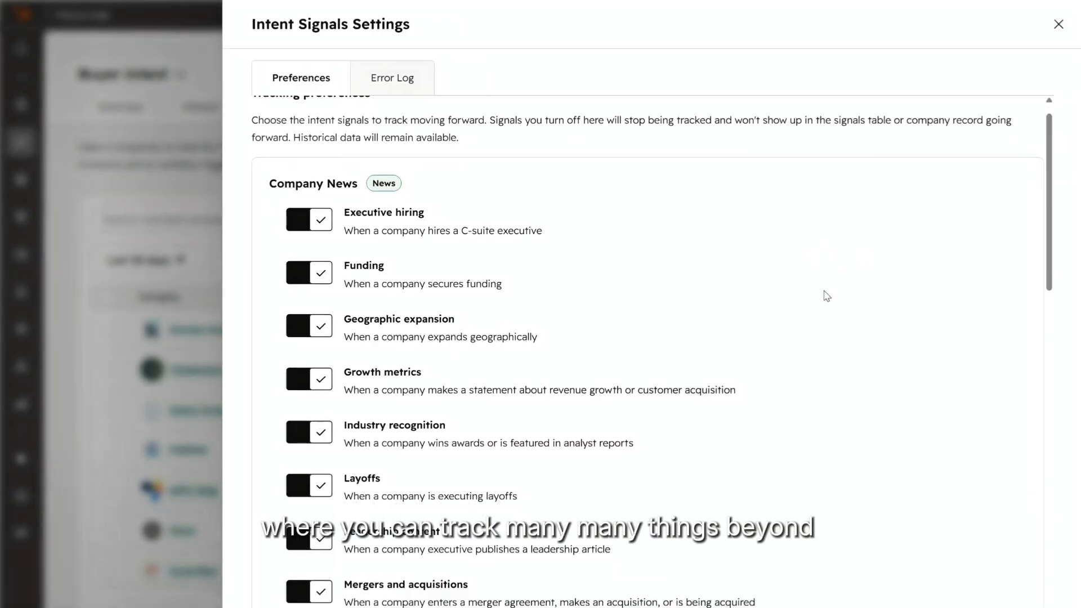
pyautogui.scroll(-4, 827, 296)
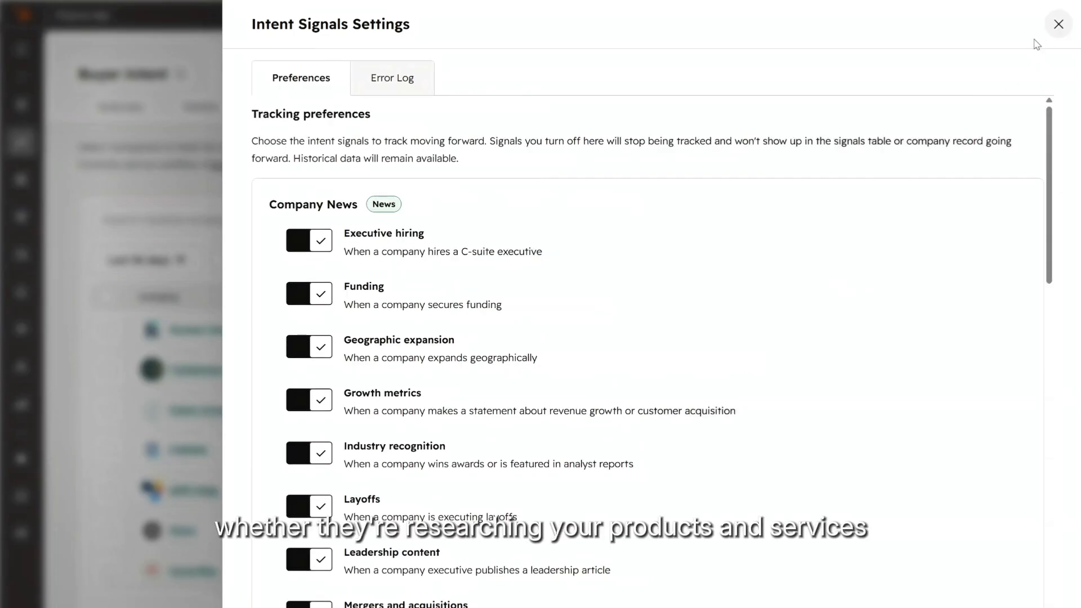
pyautogui.click(1057, 26)
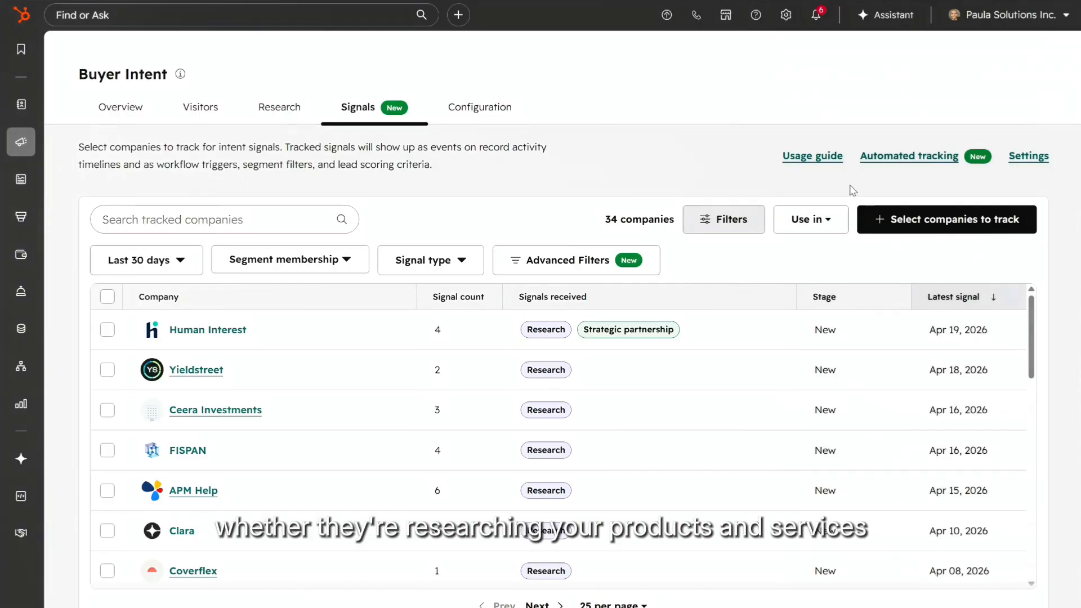